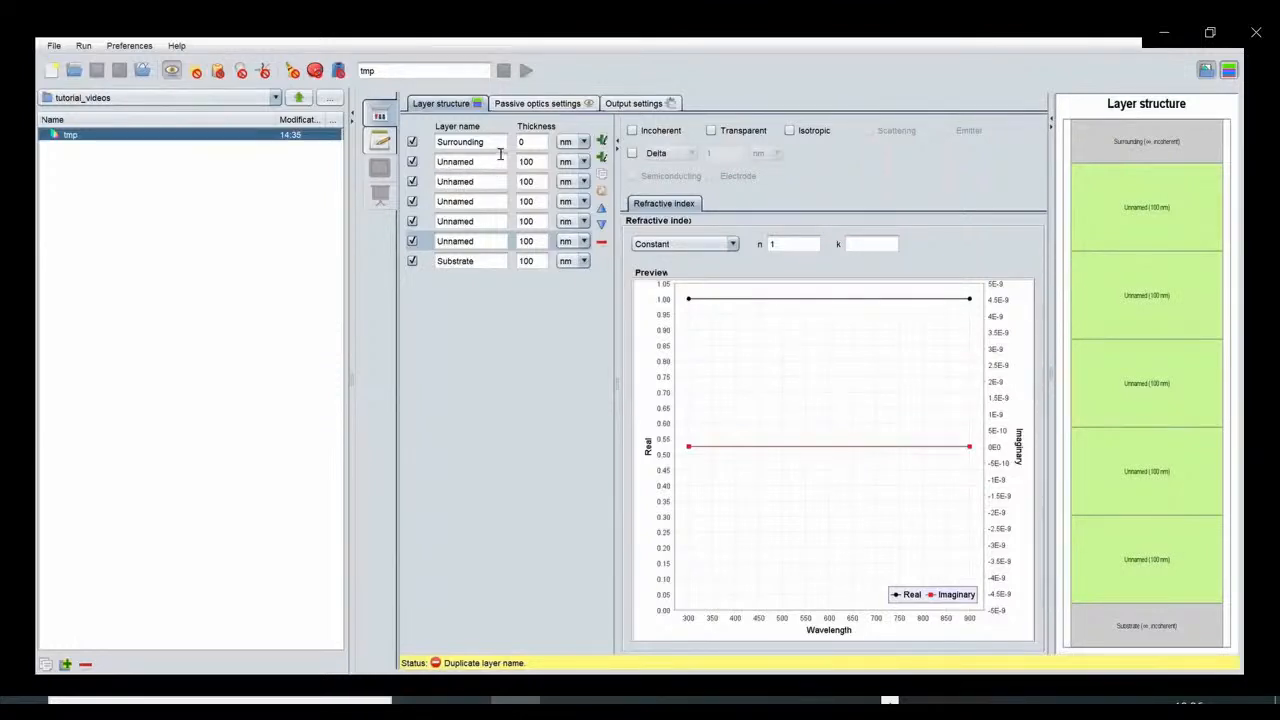
# Step: Rename the Surrounding layer as air_top and the Substrate layer as air_bot
pyautogui.doubleClick(500, 148)
pyautogui.write('air_top')
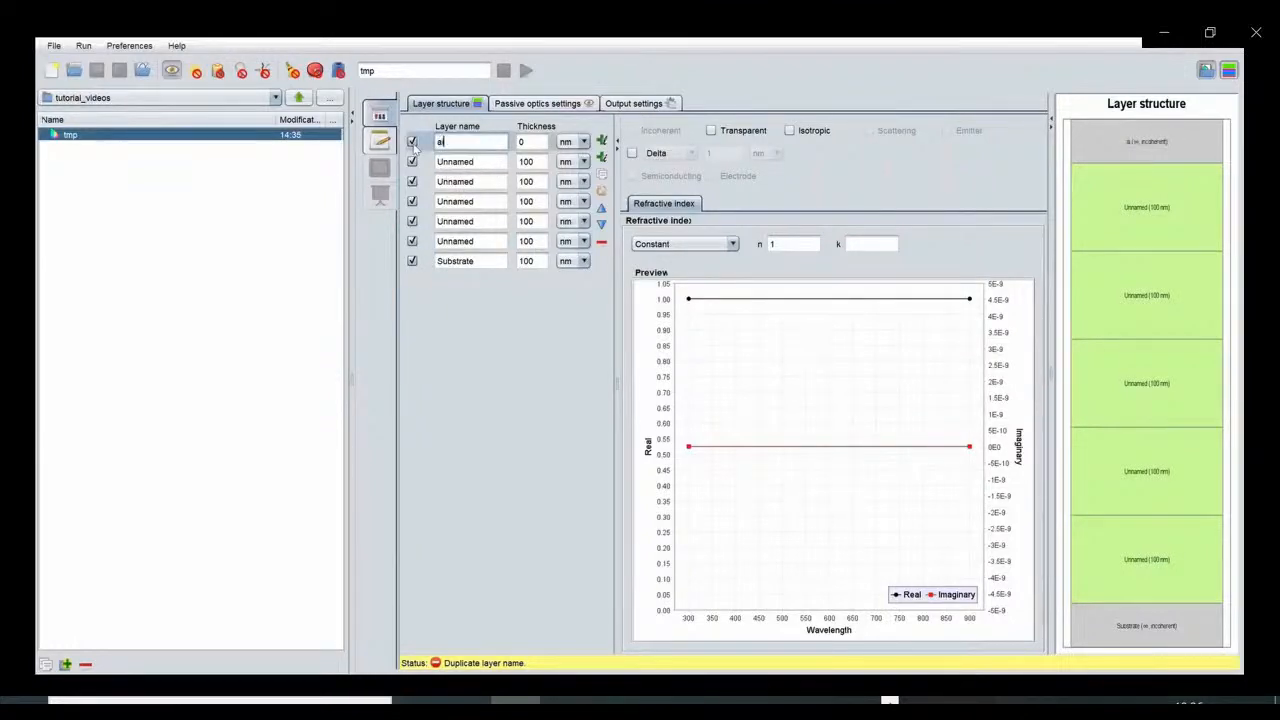
pyautogui.doubleClick(486, 263)
pyautogui.write('air_bot')
pyautogui.press('Return')
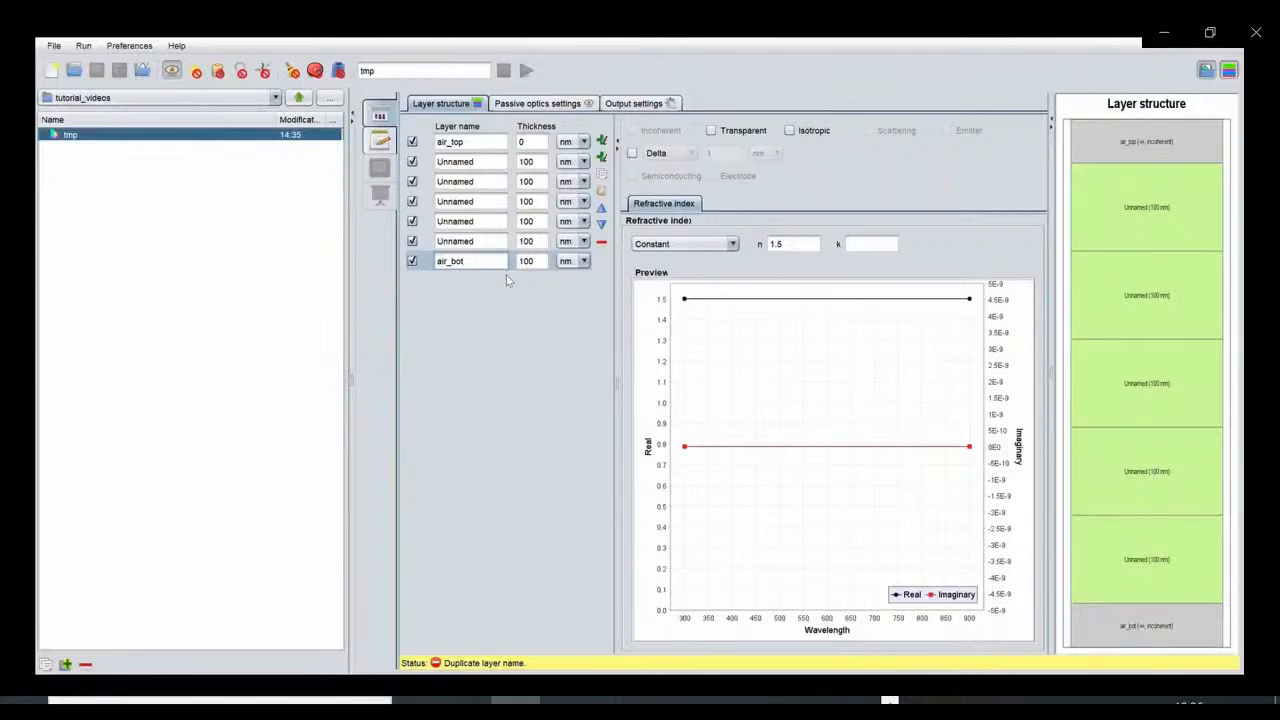
# Step: Rename the first unnamed layer below air_top as glass
pyautogui.click(492, 166)
pyautogui.press('BackSpace')
pyautogui.press('BackSpace')
pyautogui.press('BackSpace')
pyautogui.press('BackSpace')
pyautogui.press('BackSpace')
pyautogui.press('BackSpace')
pyautogui.press('BackSpace')
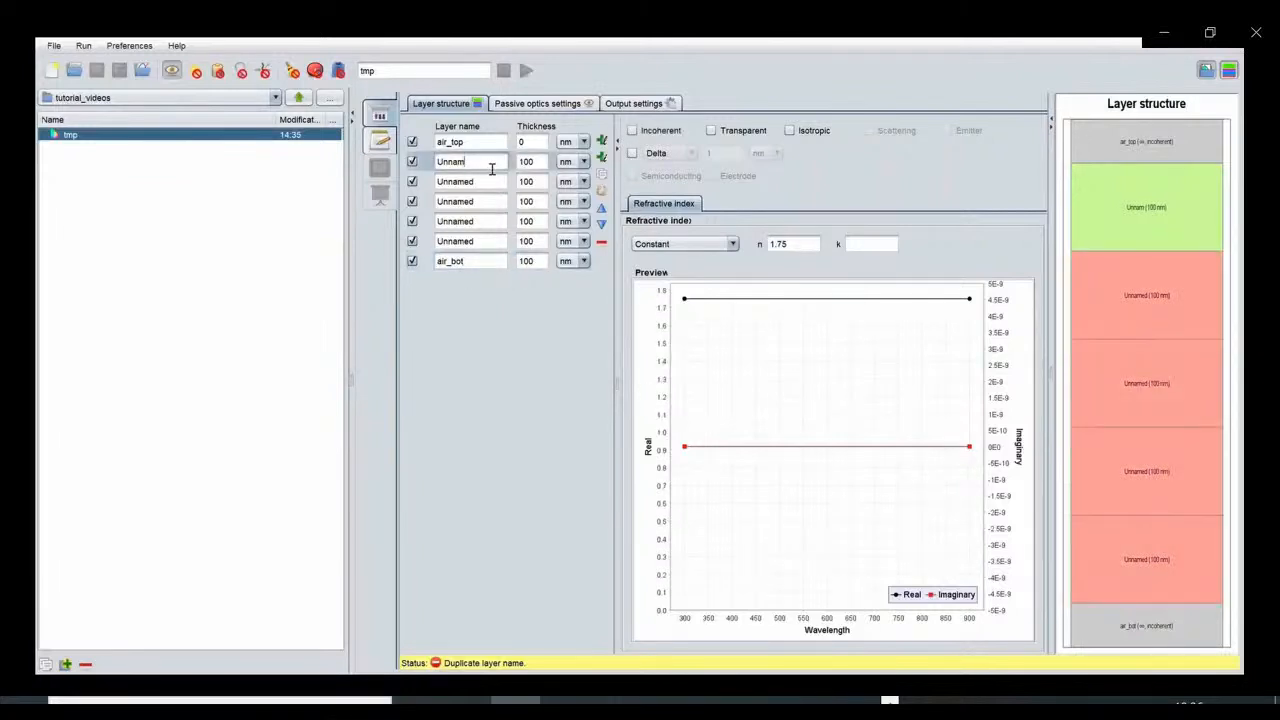
pyautogui.write('glass')
# Step: Set the glass layer's thickness to 1 mm
pyautogui.click(549, 166)
pyautogui.press('BackSpace')
pyautogui.press('BackSpace')
pyautogui.press('Return')
pyautogui.click(584, 162)
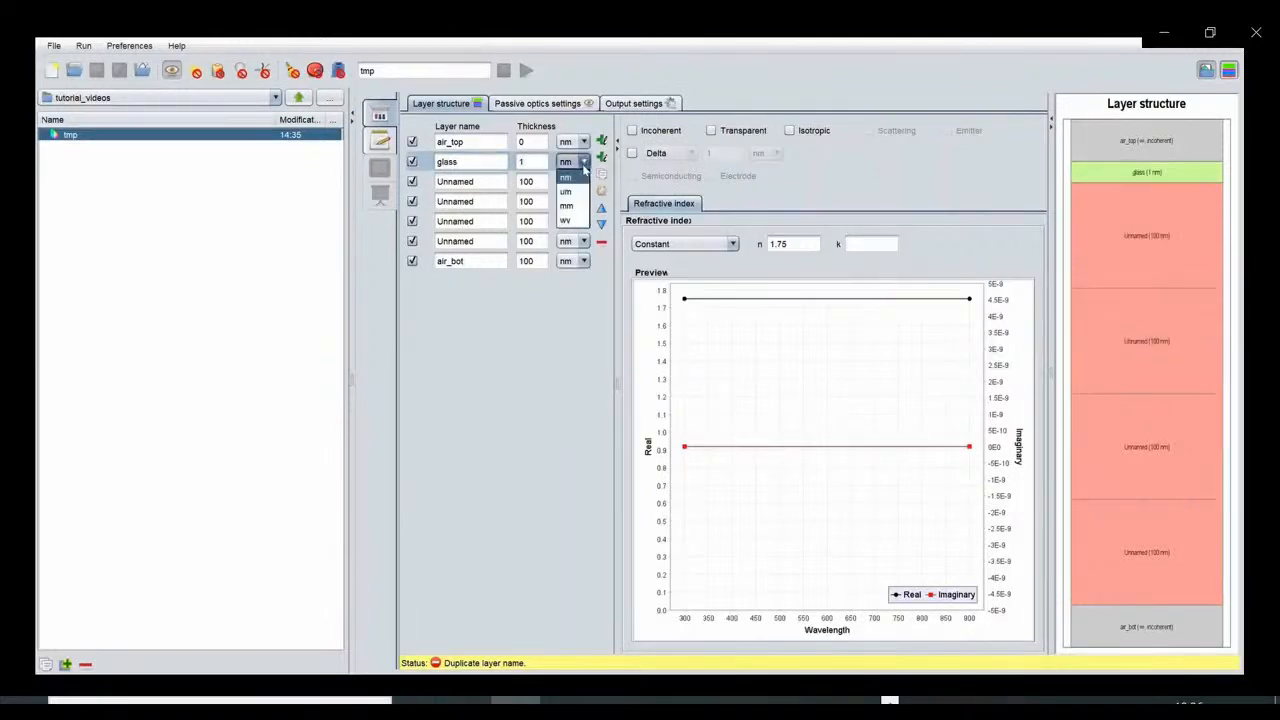
pyautogui.click(578, 214)
# Step: Set the layer below glass to a thickness of 125 nm and rename it ITO
pyautogui.click(502, 191)
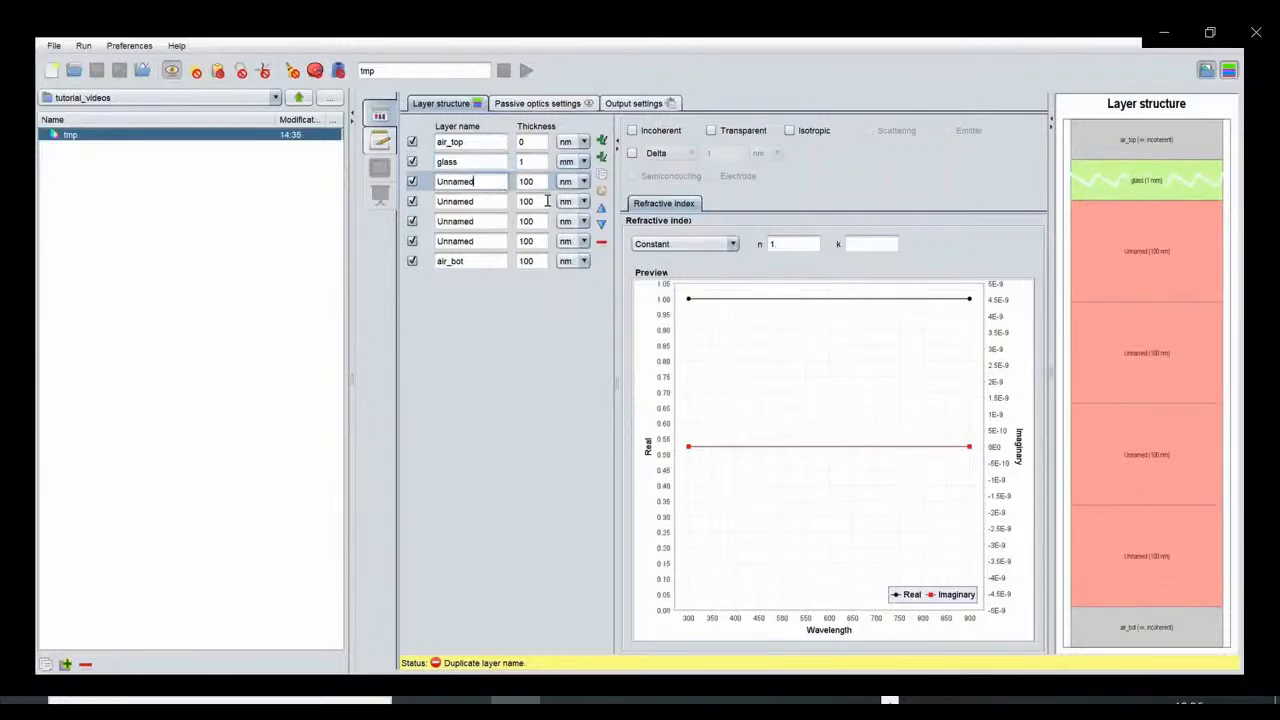
pyautogui.moveTo(546, 191); pyautogui.dragTo(428, 185)
pyautogui.write('125')
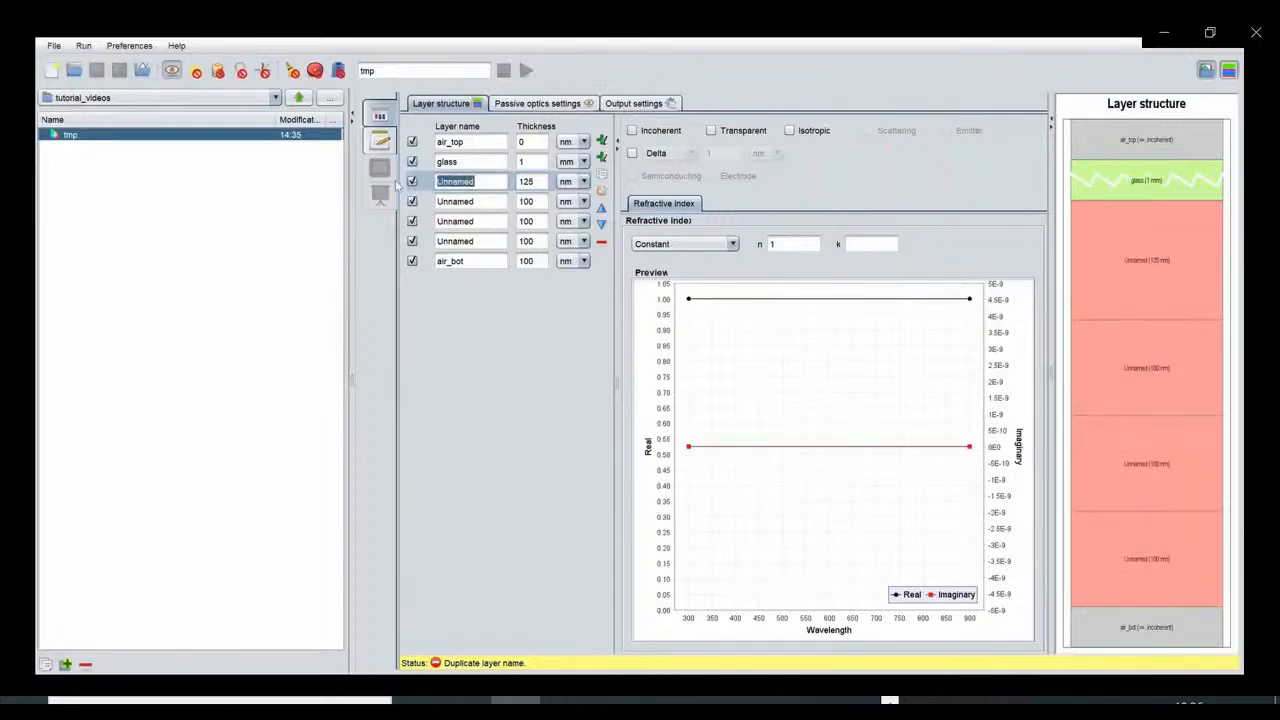
pyautogui.write('iTO')
# Step: Set the layer below ITO to a thickness of 50 nm and rename it PEDOT
pyautogui.moveTo(547, 206); pyautogui.dragTo(440, 228)
pyautogui.write('50')
pyautogui.write('PEDOT')
# Step: Rename the two remaining unnamed layers as P3HT-PCBM and Al, in that order below PEDOT
pyautogui.click(473, 228)
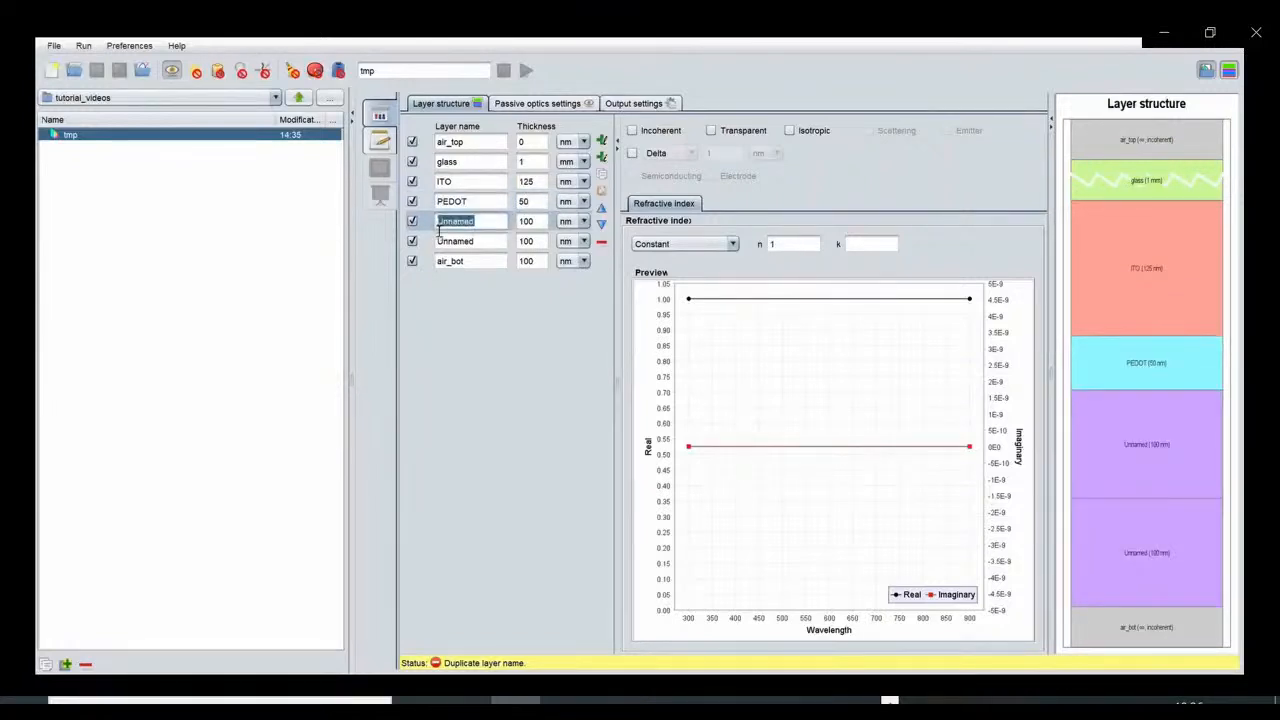
pyautogui.write('P')
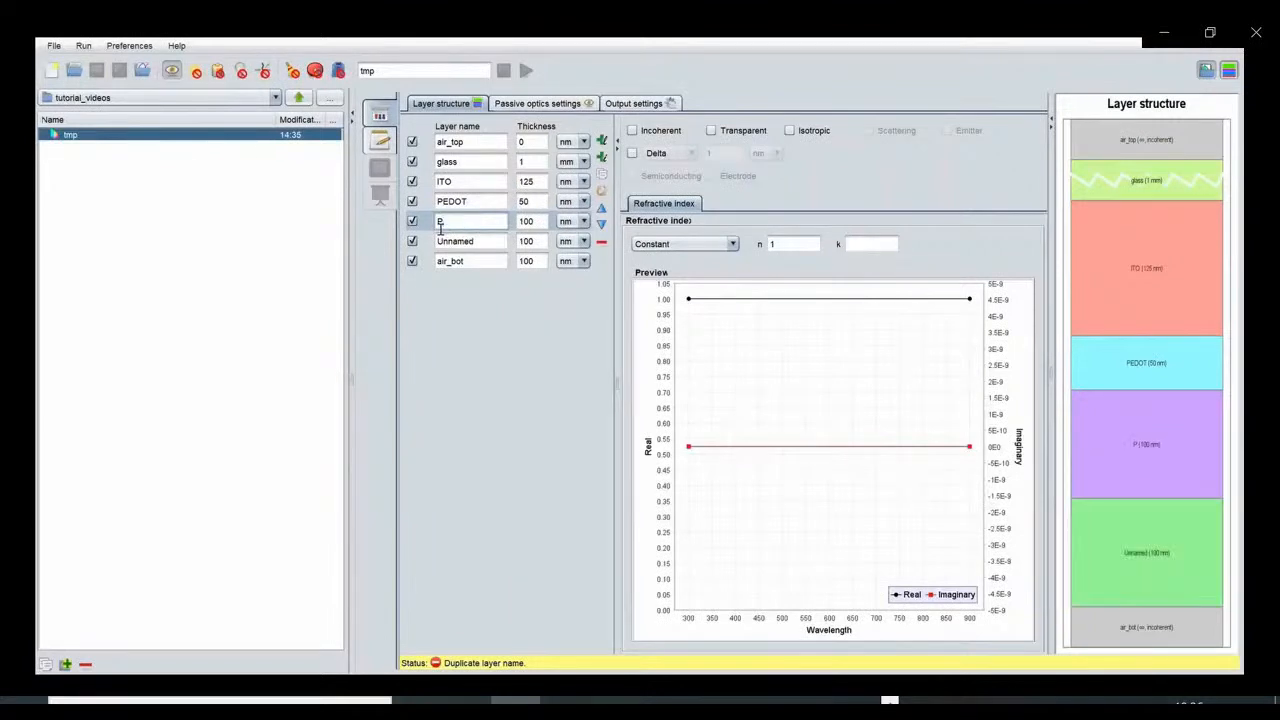
pyautogui.write('3HT-P')
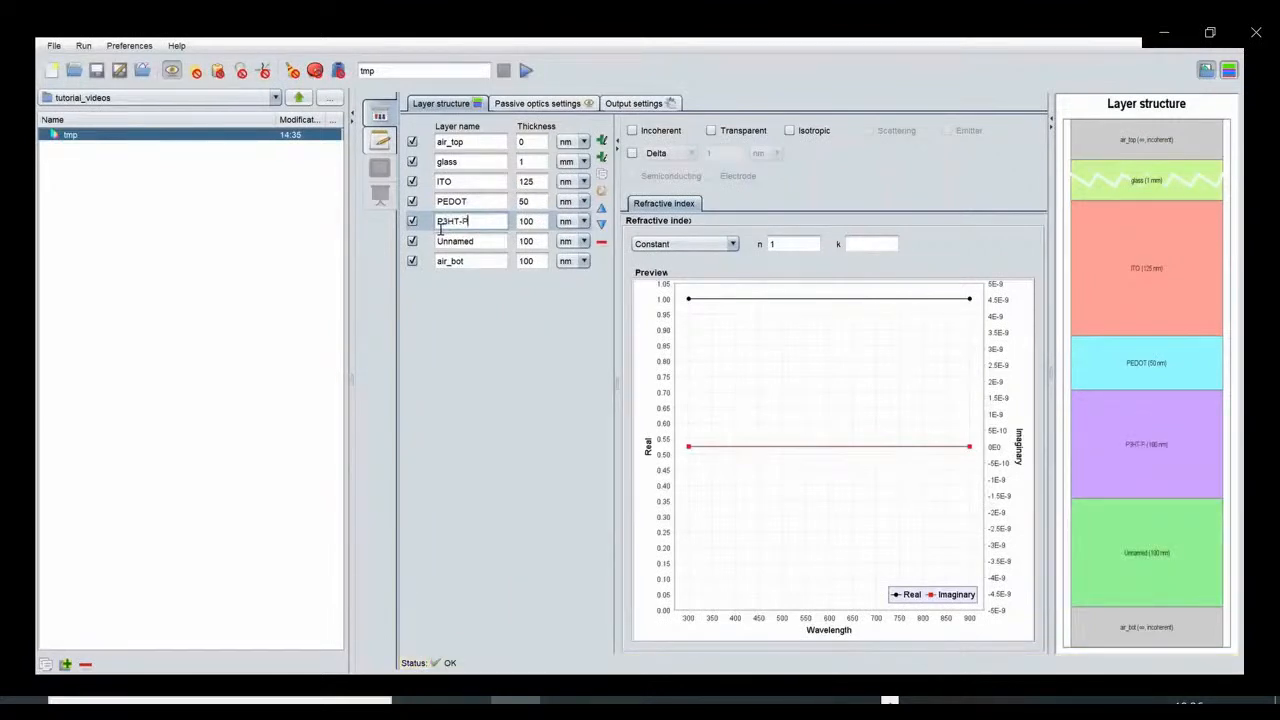
pyautogui.write('CBM')
pyautogui.click(500, 248)
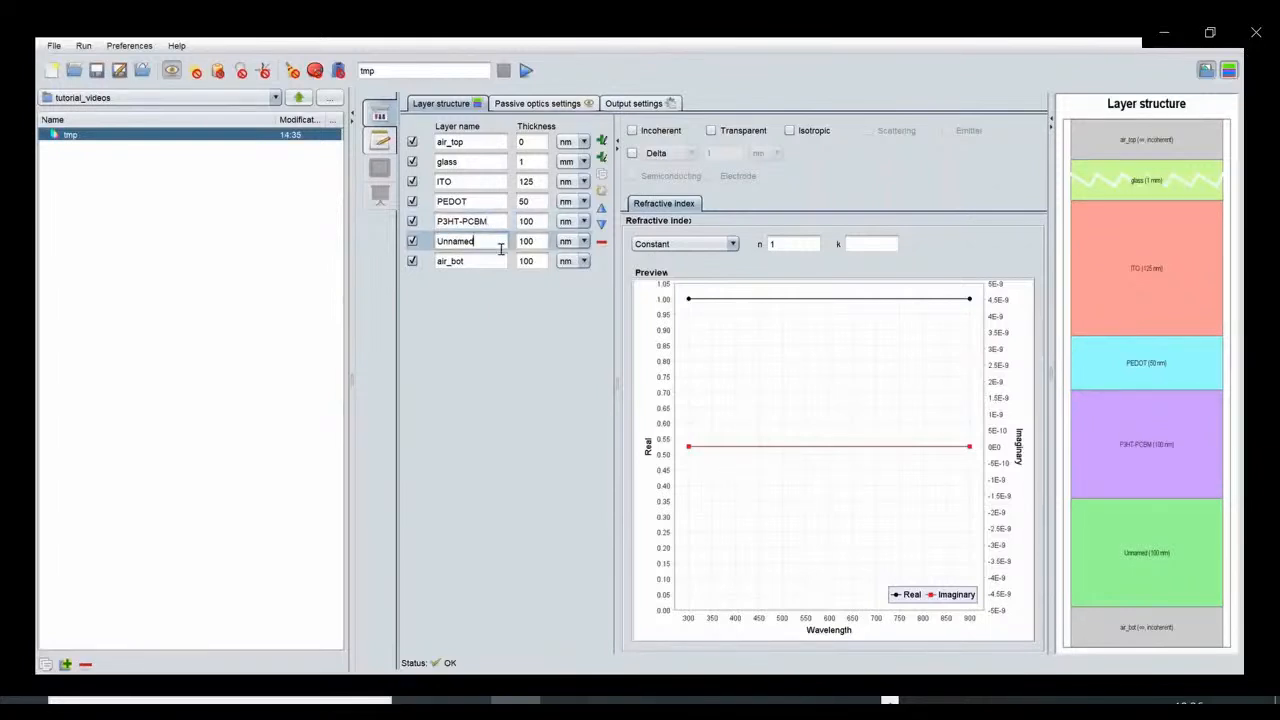
pyautogui.moveTo(485, 247); pyautogui.dragTo(438, 242)
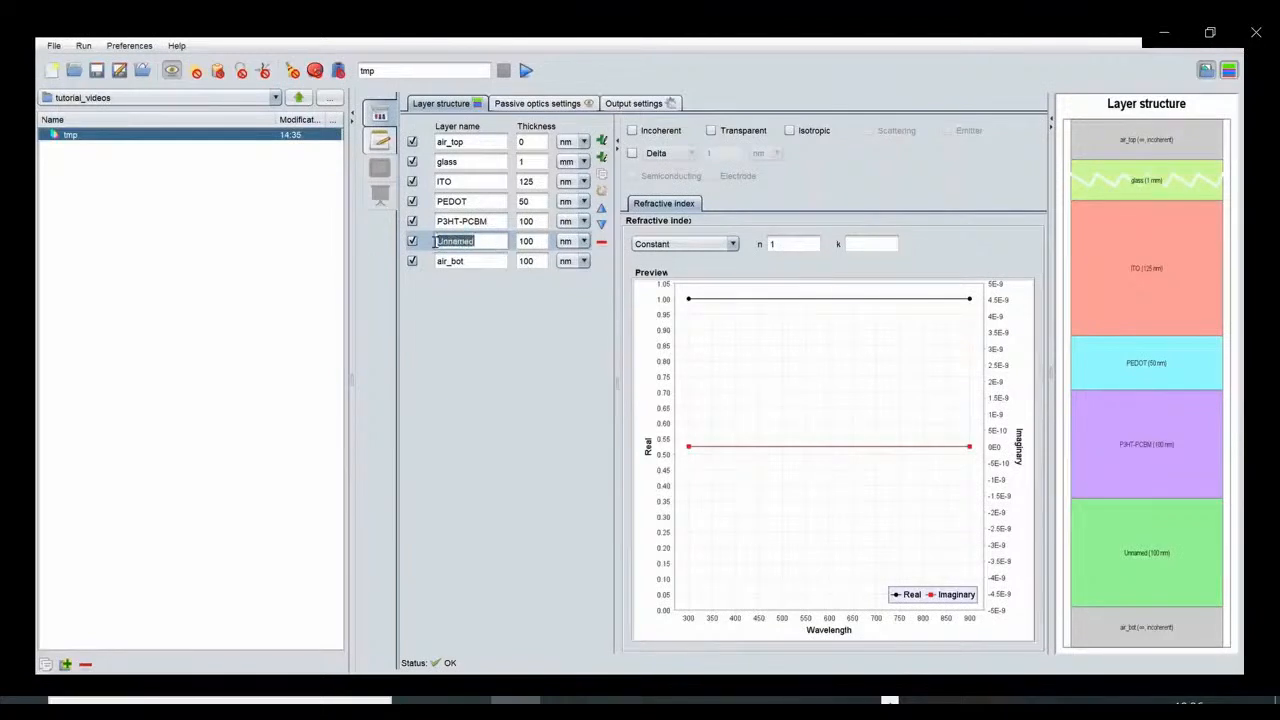
pyautogui.write('Al')
pyautogui.click(500, 230)
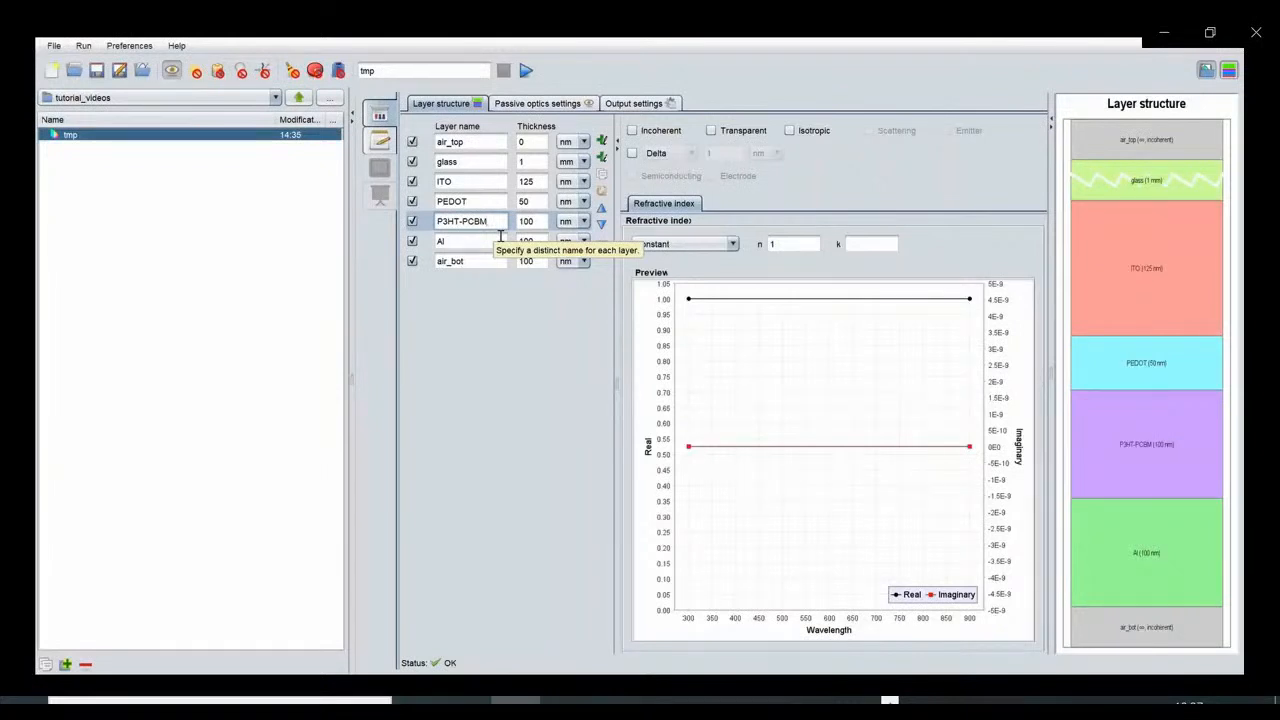
# Step: Switch the simulation from passive optics to absorption and make the glass layer incoherent
pyautogui.click(194, 71)
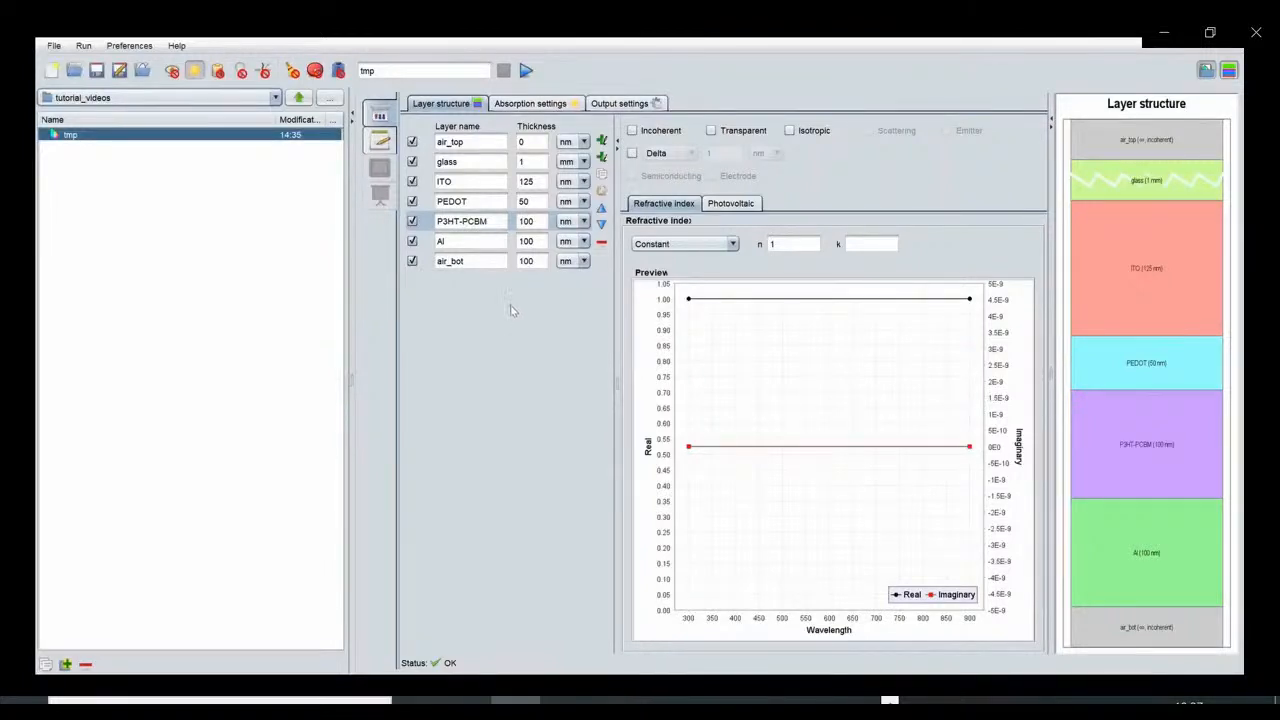
pyautogui.click(498, 165)
pyautogui.click(631, 130)
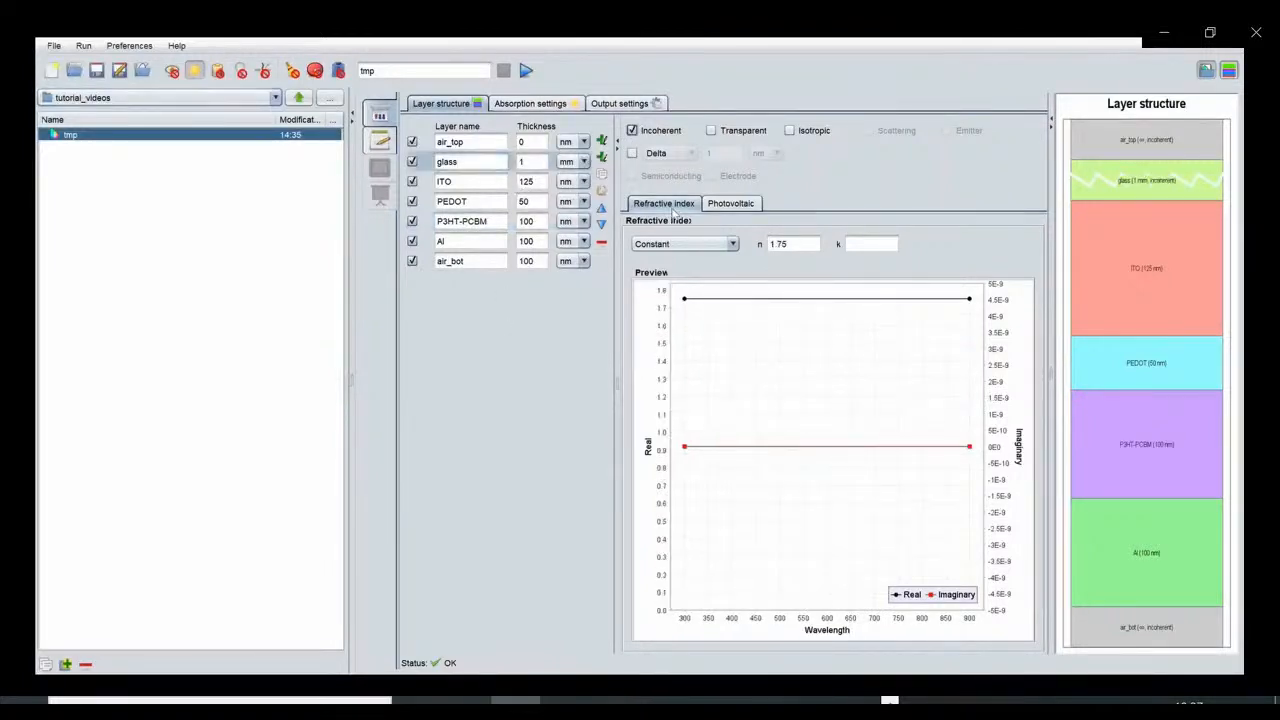
# Step: Set the glass layer's constant refractive index to n = 1.5 and k = 0
pyautogui.click(864, 246)
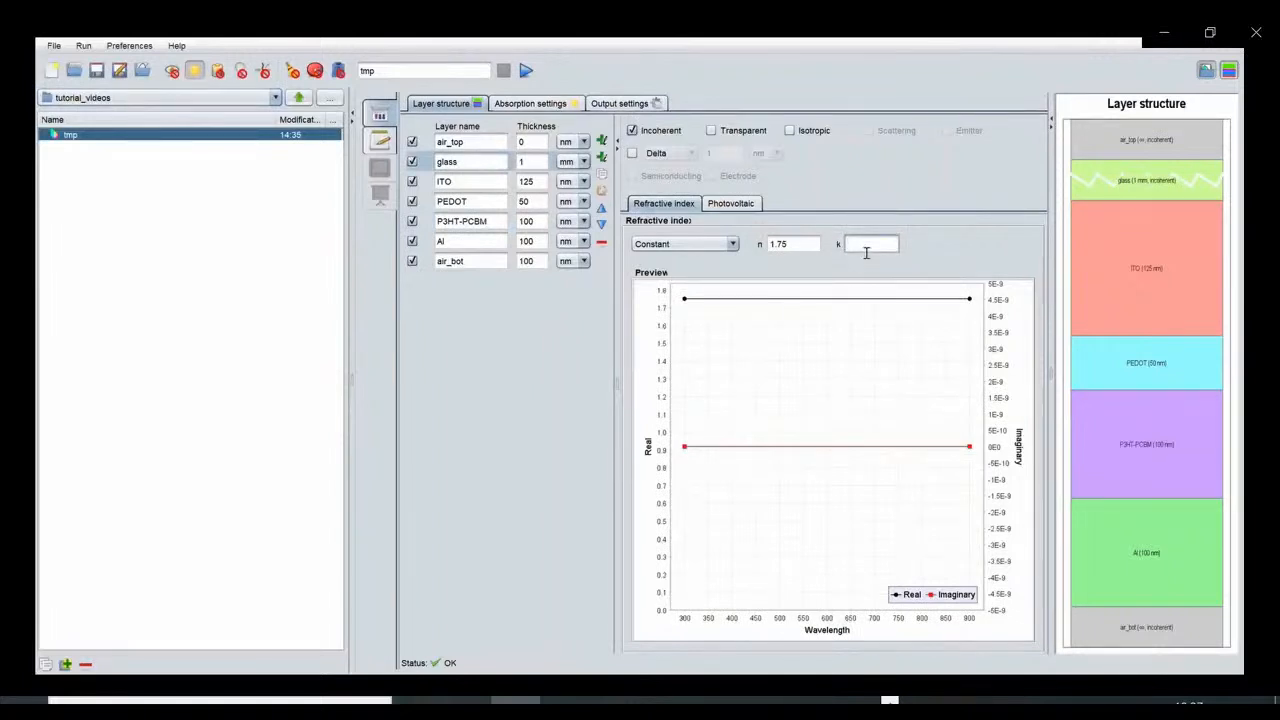
pyautogui.write('0')
pyautogui.click(804, 253)
pyautogui.press('BackSpace')
pyautogui.press('BackSpace')
pyautogui.write('5')
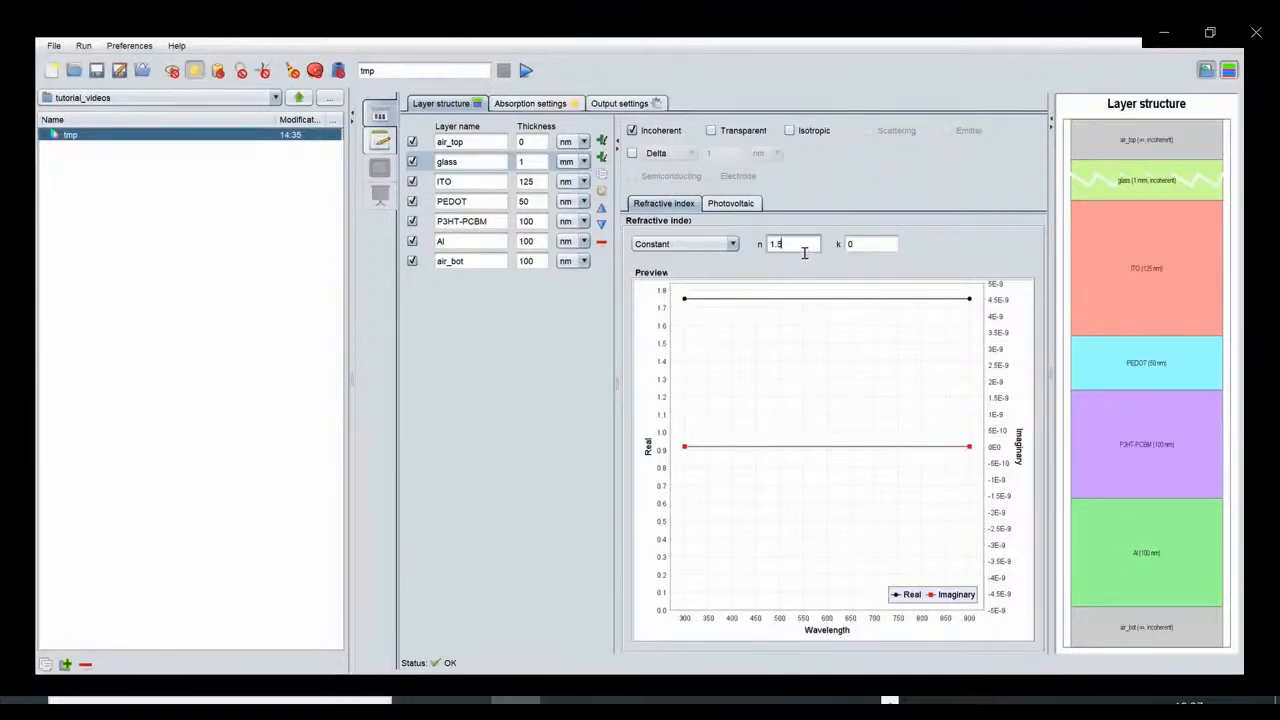
# Step: Define the ITO layer's refractive index from a file by importing ITO.nk
pyautogui.click(484, 188)
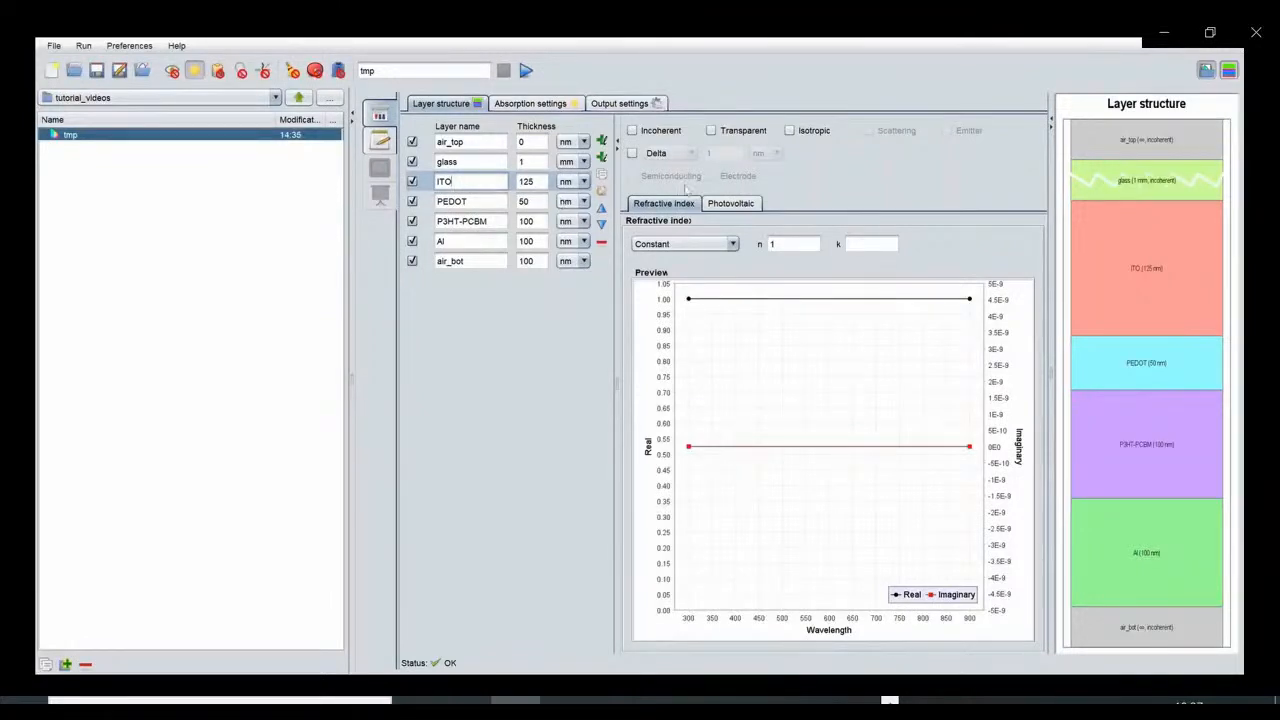
pyautogui.click(672, 244)
pyautogui.click(662, 290)
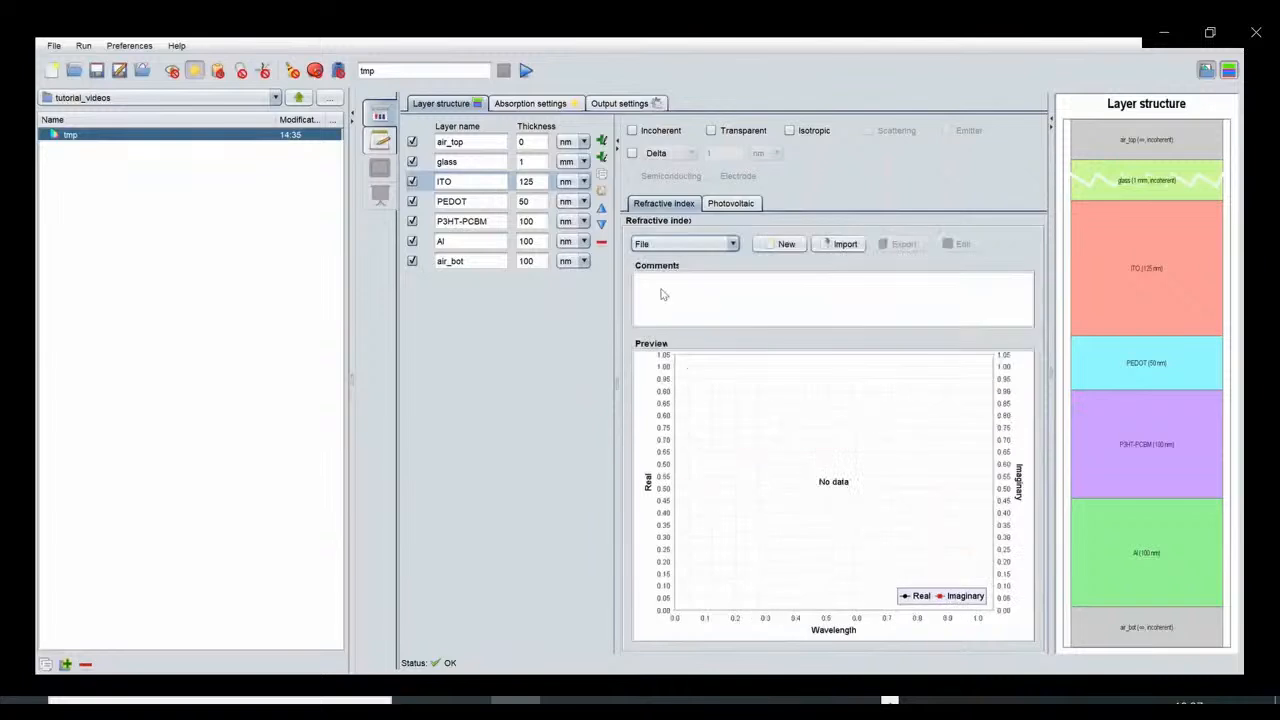
pyautogui.click(845, 244)
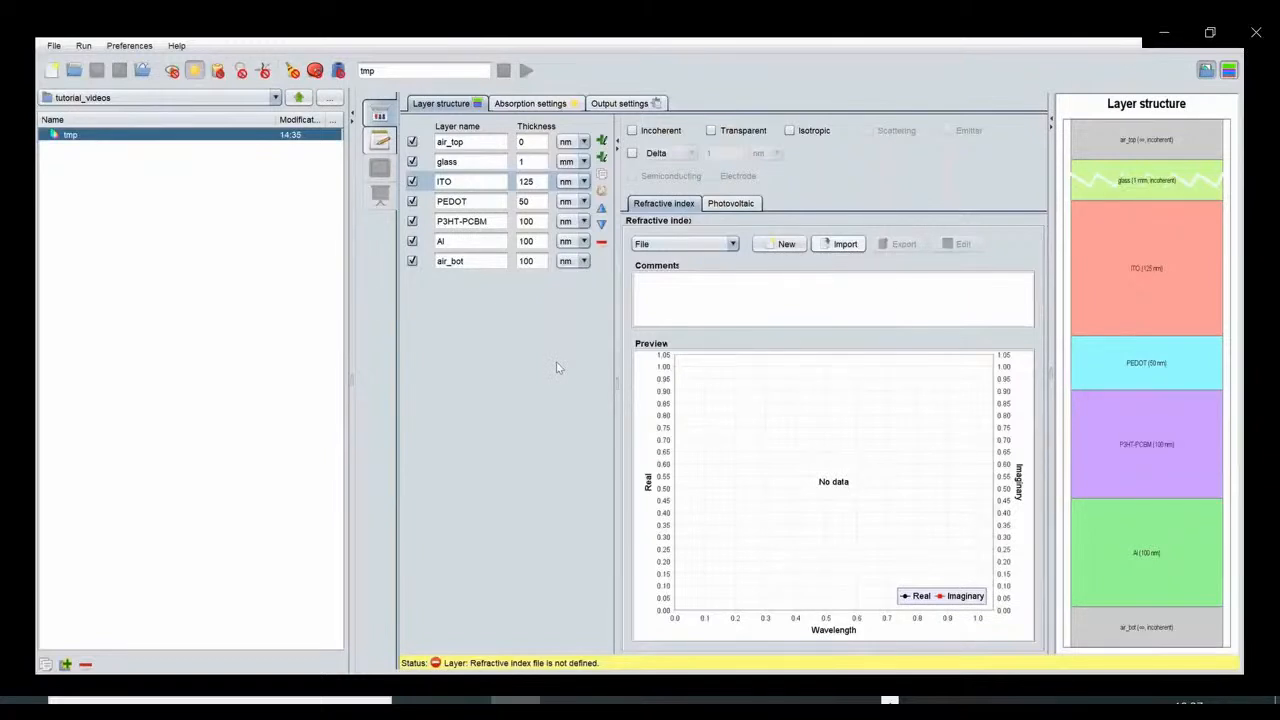
# Step: Define the PEDOT layer's refractive index from the material file PEDOT_BaytronP_AL4083.nk
pyautogui.click(480, 204)
pyautogui.click(684, 244)
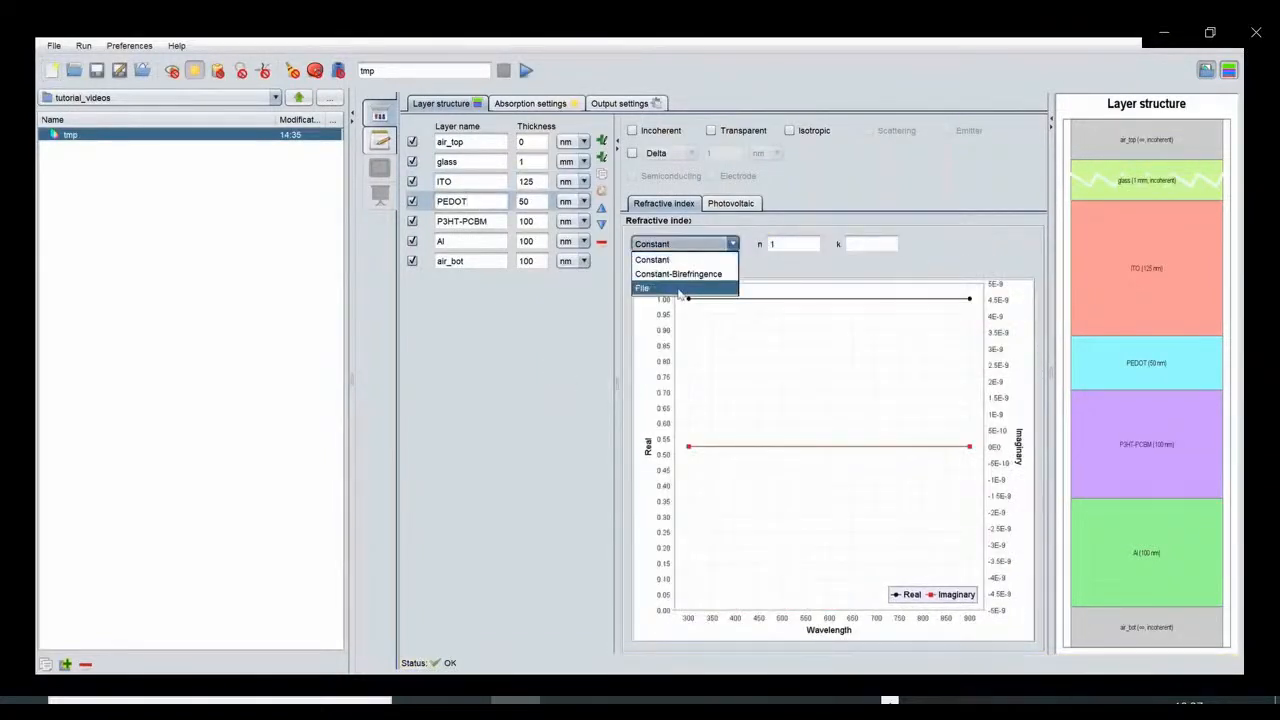
pyautogui.click(678, 290)
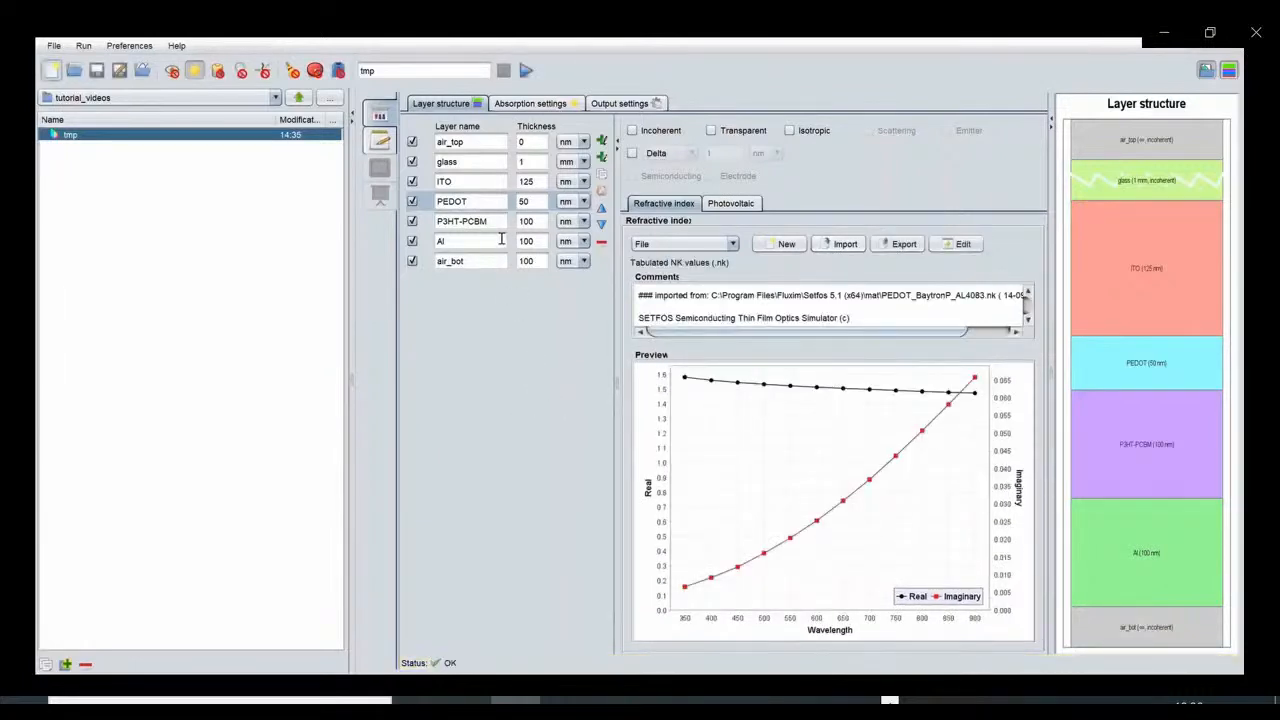
# Step: Define the P3HT-PCBM layer's refractive index from a material file
pyautogui.press('Down')
pyautogui.click(684, 244)
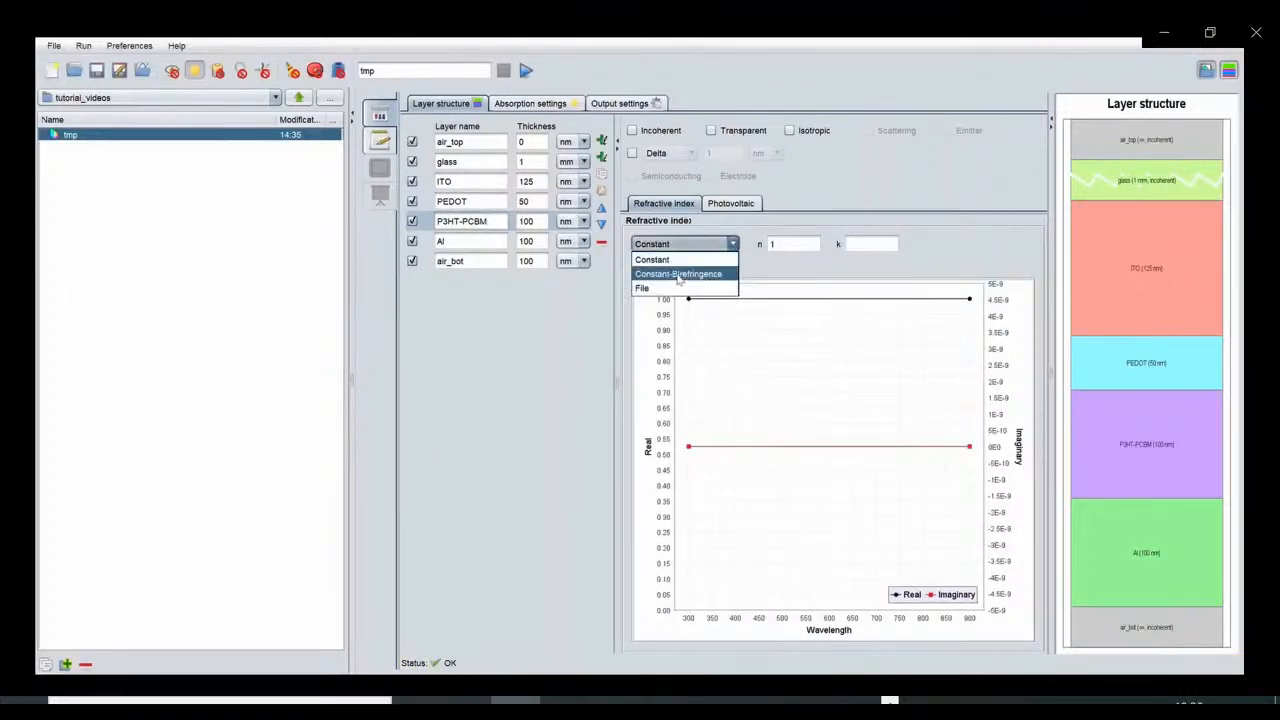
pyautogui.click(680, 289)
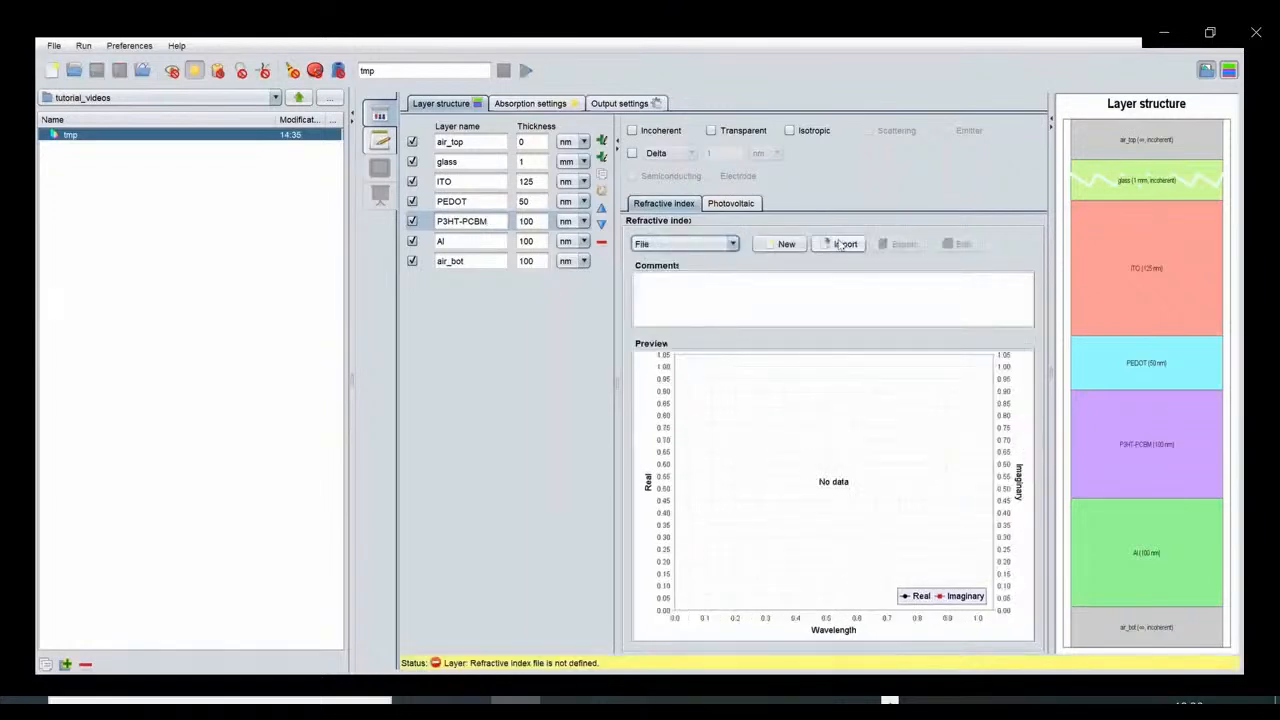
# Step: Define the Al layer's refractive index from the material file Al.nk
pyautogui.click(475, 245)
pyautogui.click(692, 245)
pyautogui.click(680, 288)
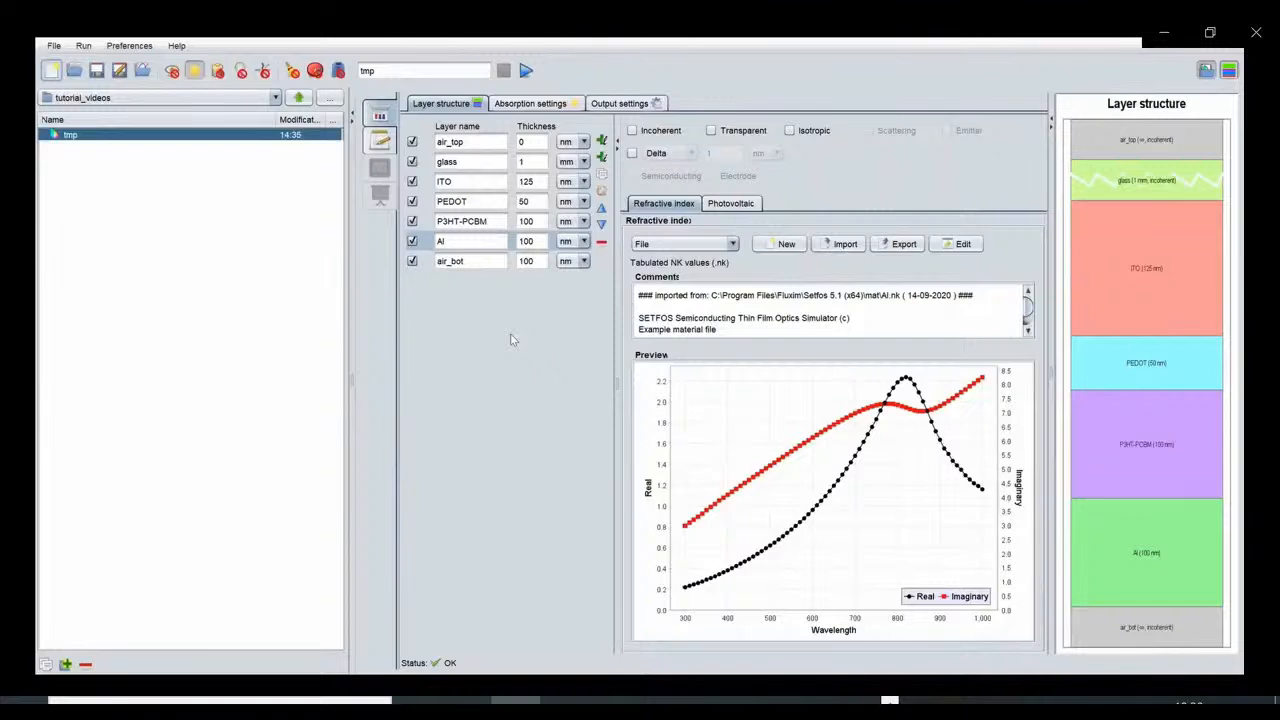
# Step: Enable a constant internal quantum efficiency (IQE) in the ITO layer's photovoltaic properties
pyautogui.click(493, 181)
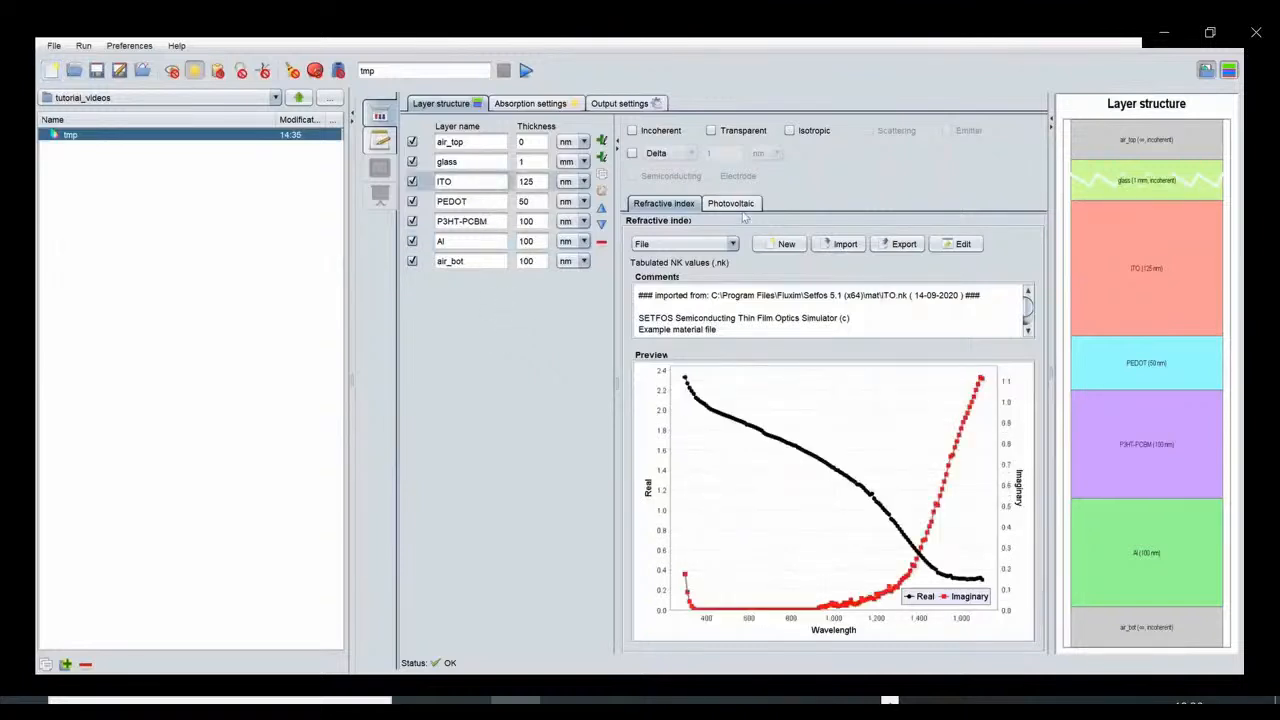
pyautogui.click(730, 203)
pyautogui.click(634, 231)
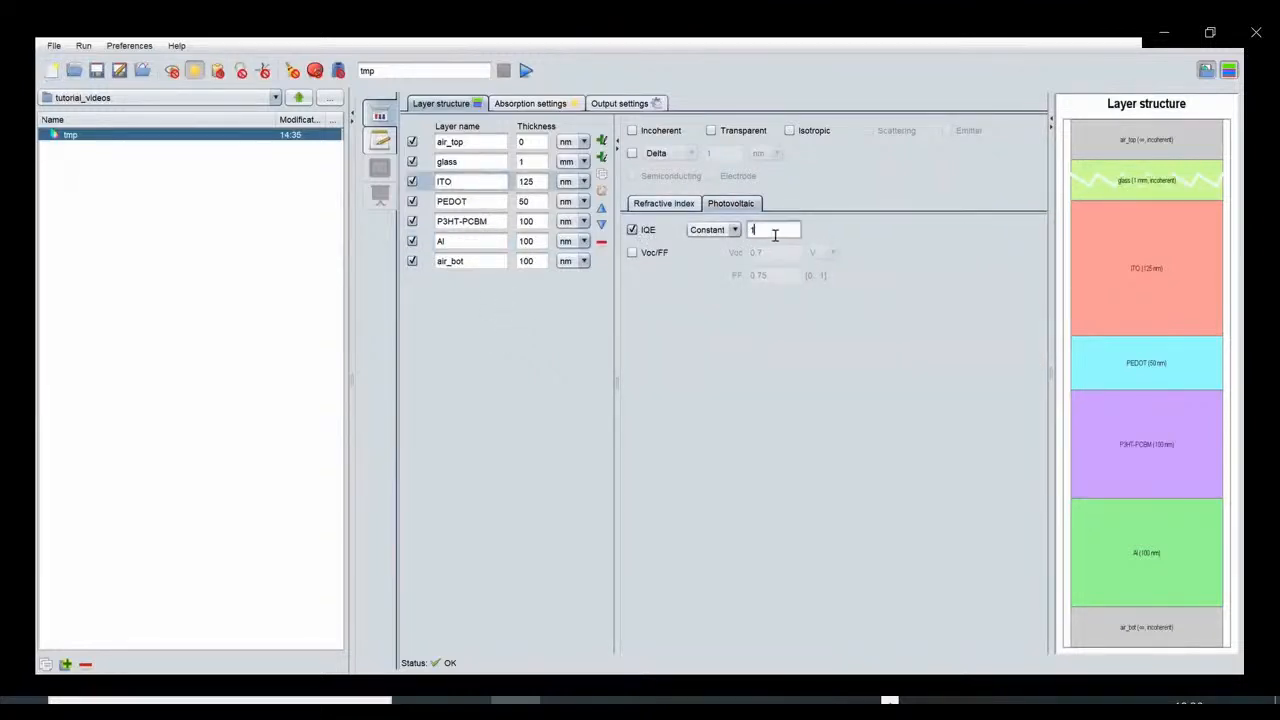
# Step: Enable a constant IQE for the PEDOT layer and set it to 0
pyautogui.click(463, 204)
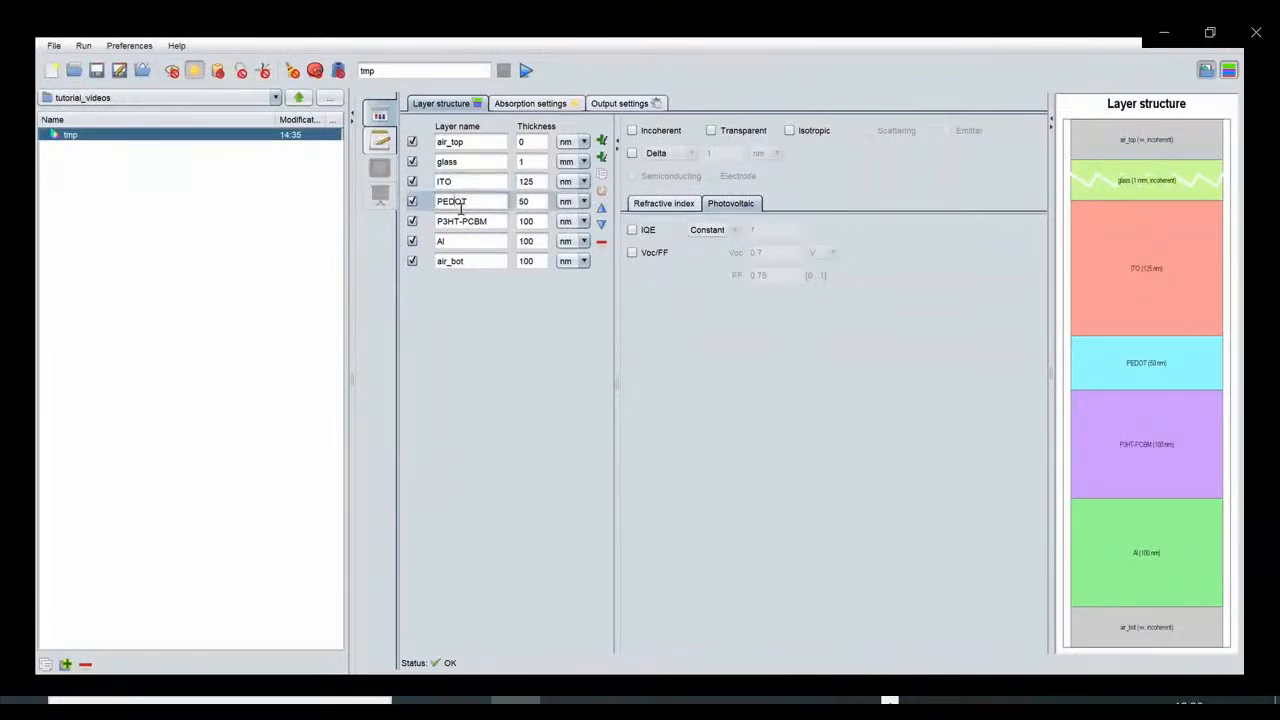
pyautogui.click(636, 229)
pyautogui.click(777, 234)
pyautogui.press('BackSpace')
pyautogui.write('0')
# Step: Enable a constant IQE for the Al layer and set it to 0
pyautogui.click(449, 243)
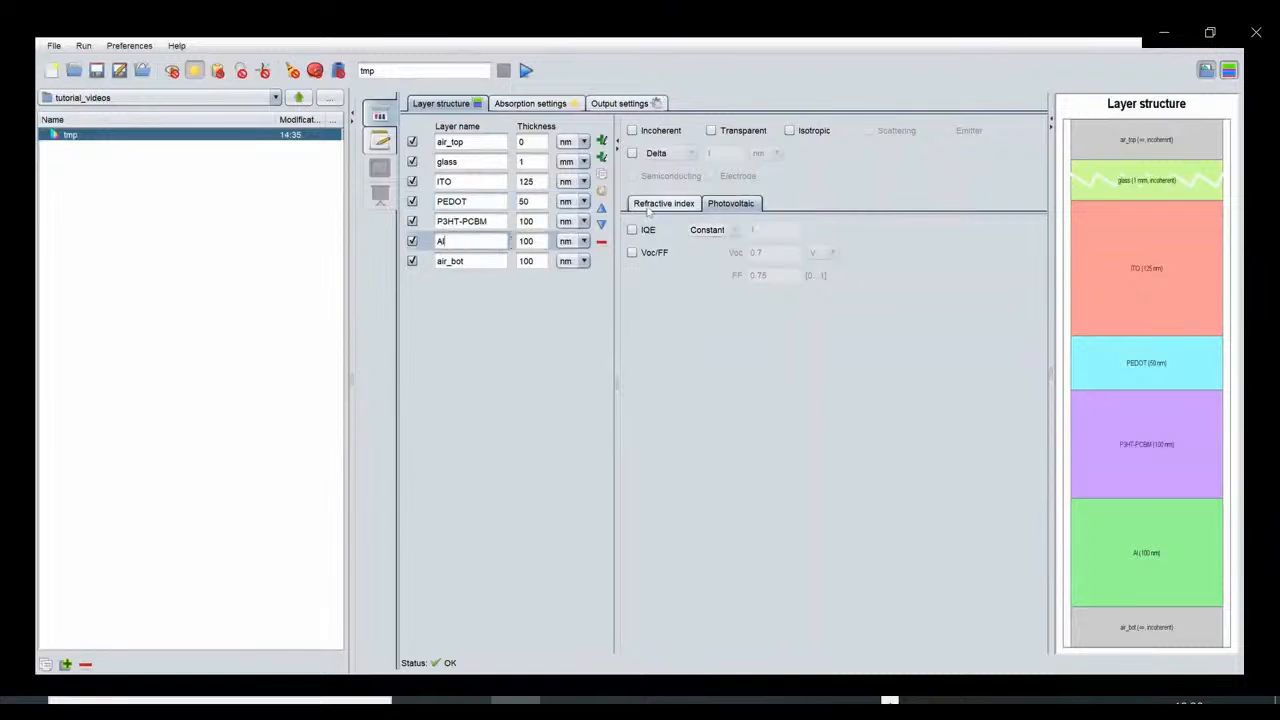
pyautogui.click(636, 229)
pyautogui.click(800, 232)
pyautogui.press('BackSpace')
pyautogui.write('0')
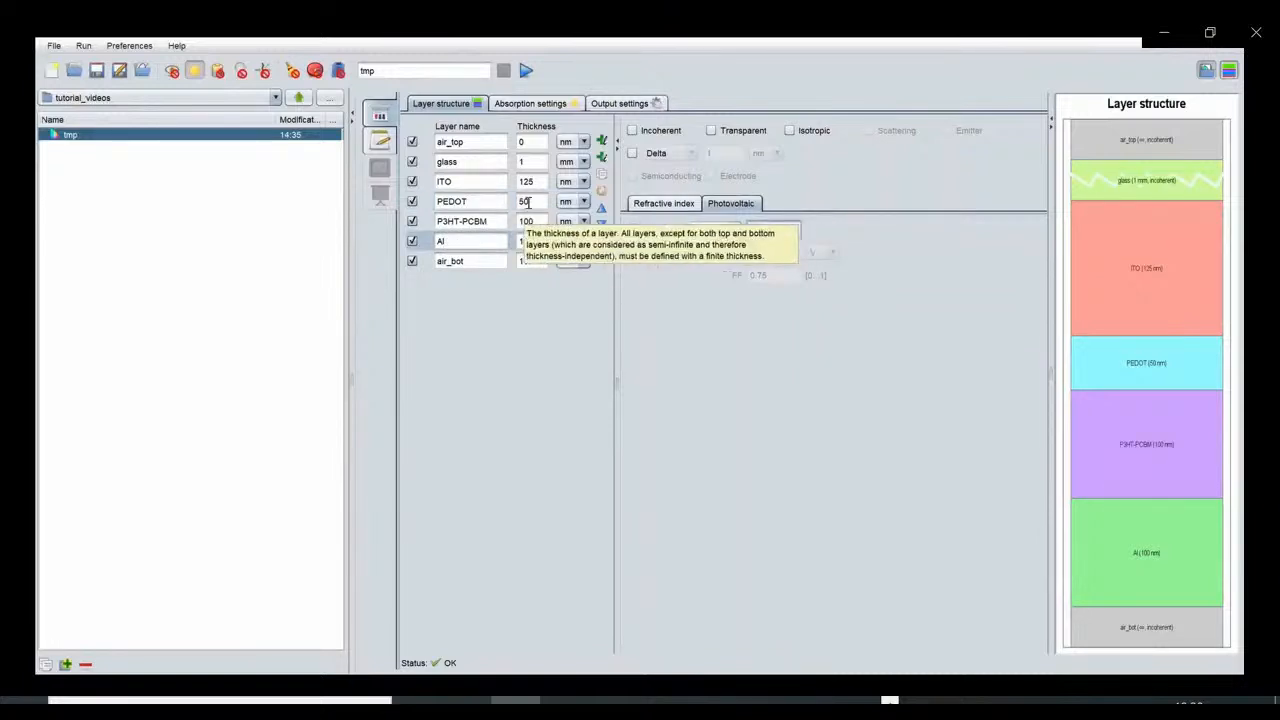
# Step: Set the wavelength sweep in the absorption settings to run from 300 to 900 nm
pyautogui.click(521, 106)
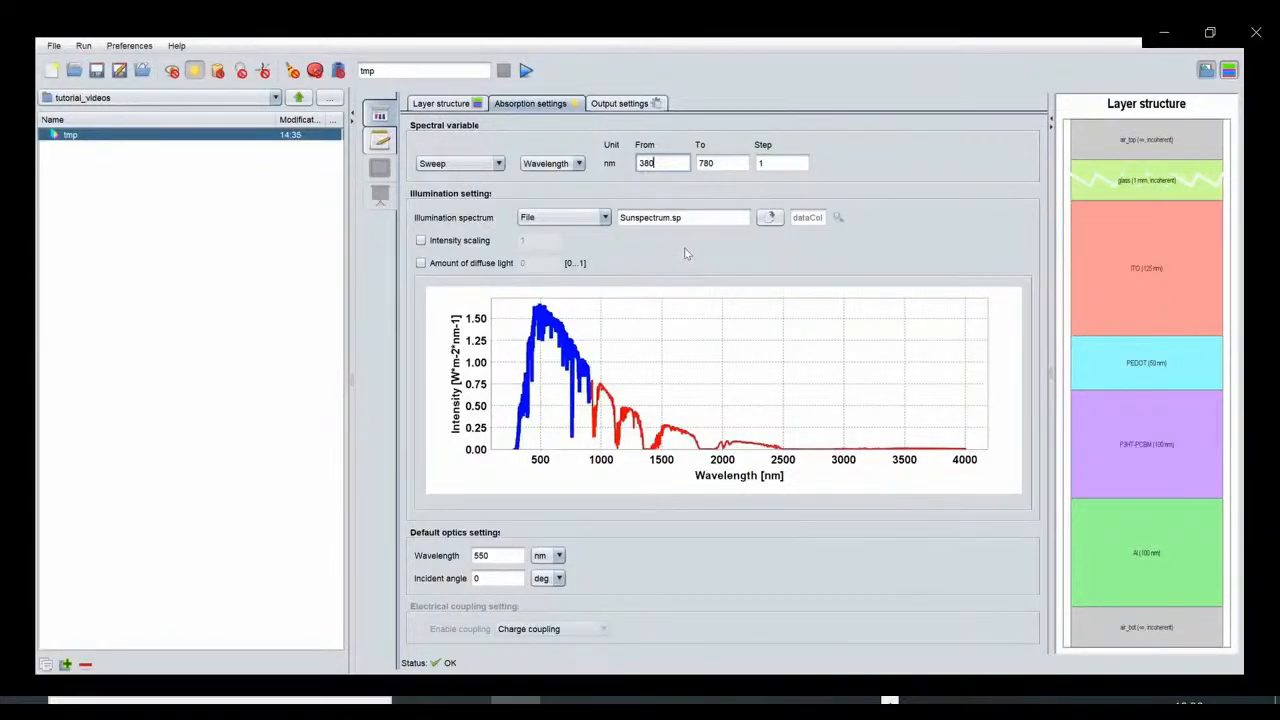
pyautogui.press('BackSpace')
pyautogui.press('BackSpace')
pyautogui.write('00')
pyautogui.click(723, 170)
pyautogui.press('BackSpace')
pyautogui.press('BackSpace')
pyautogui.press('BackSpace')
pyautogui.write('900')
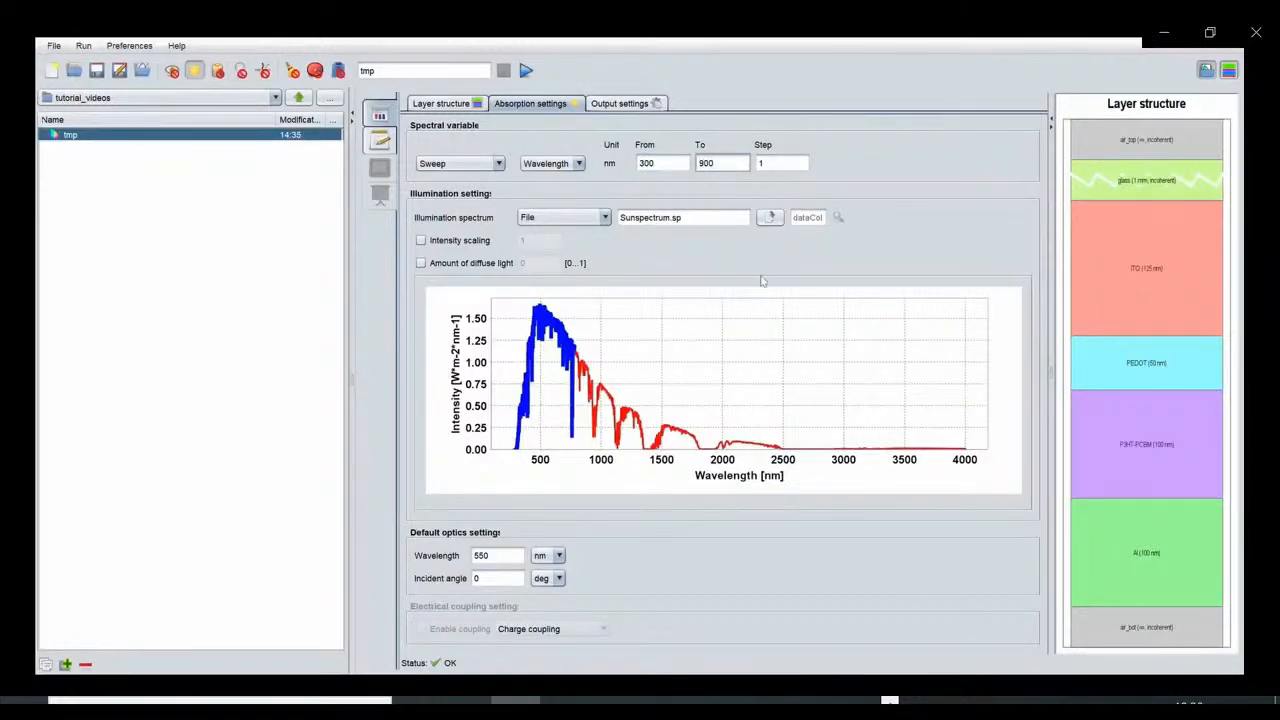
# Step: Name the simulation OPV_optical, run it and show its log
pyautogui.click(450, 79)
pyautogui.press('BackSpace')
pyautogui.press('BackSpace')
pyautogui.press('BackSpace')
pyautogui.write('O')
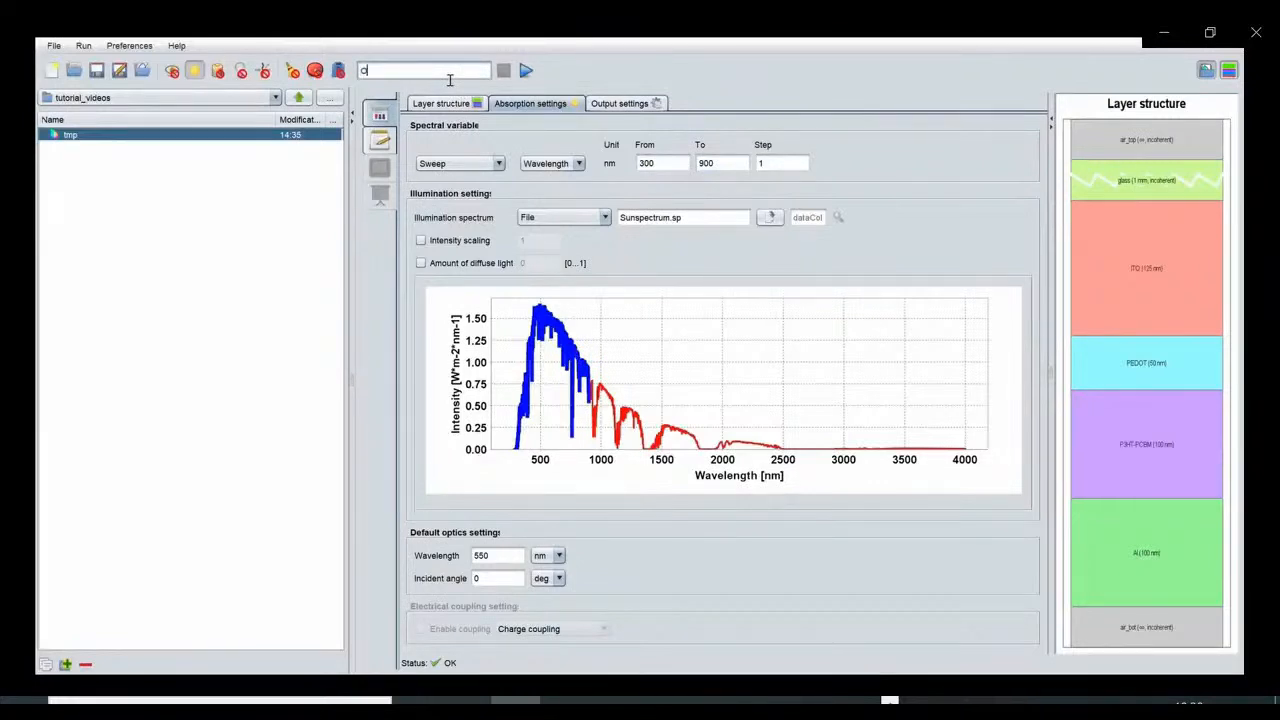
pyautogui.write('PV_optical')
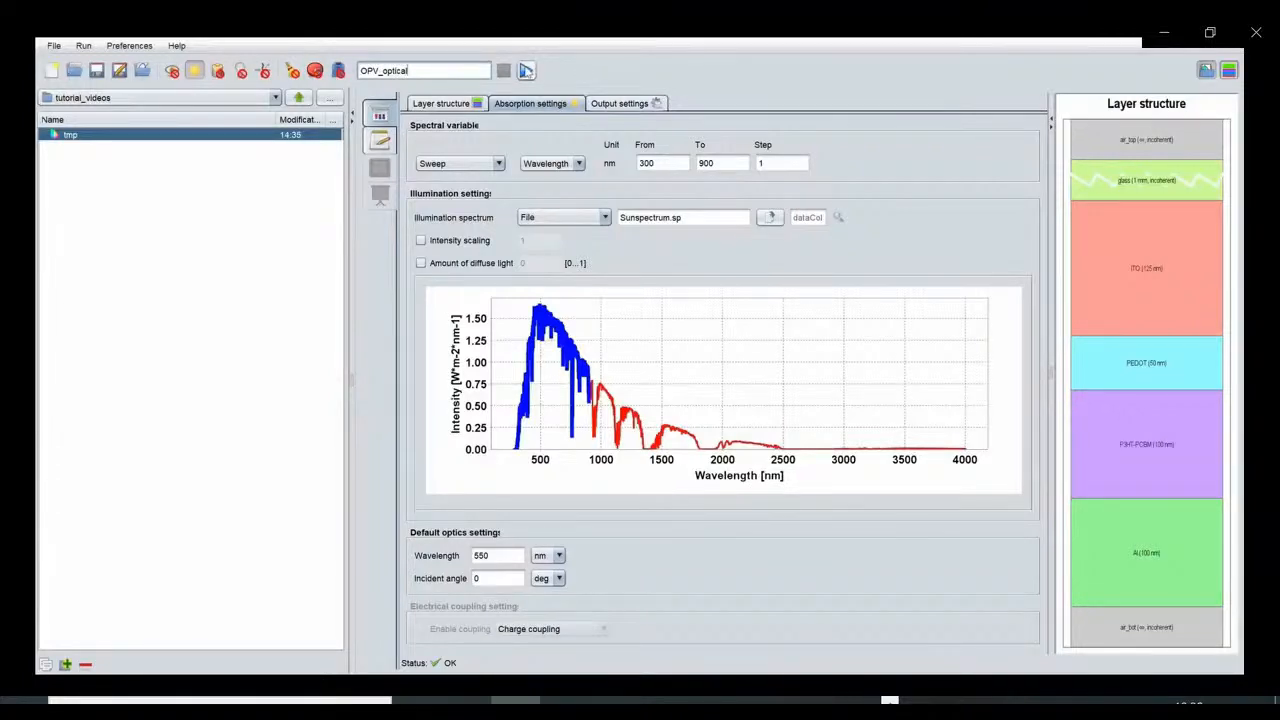
pyautogui.click(526, 70)
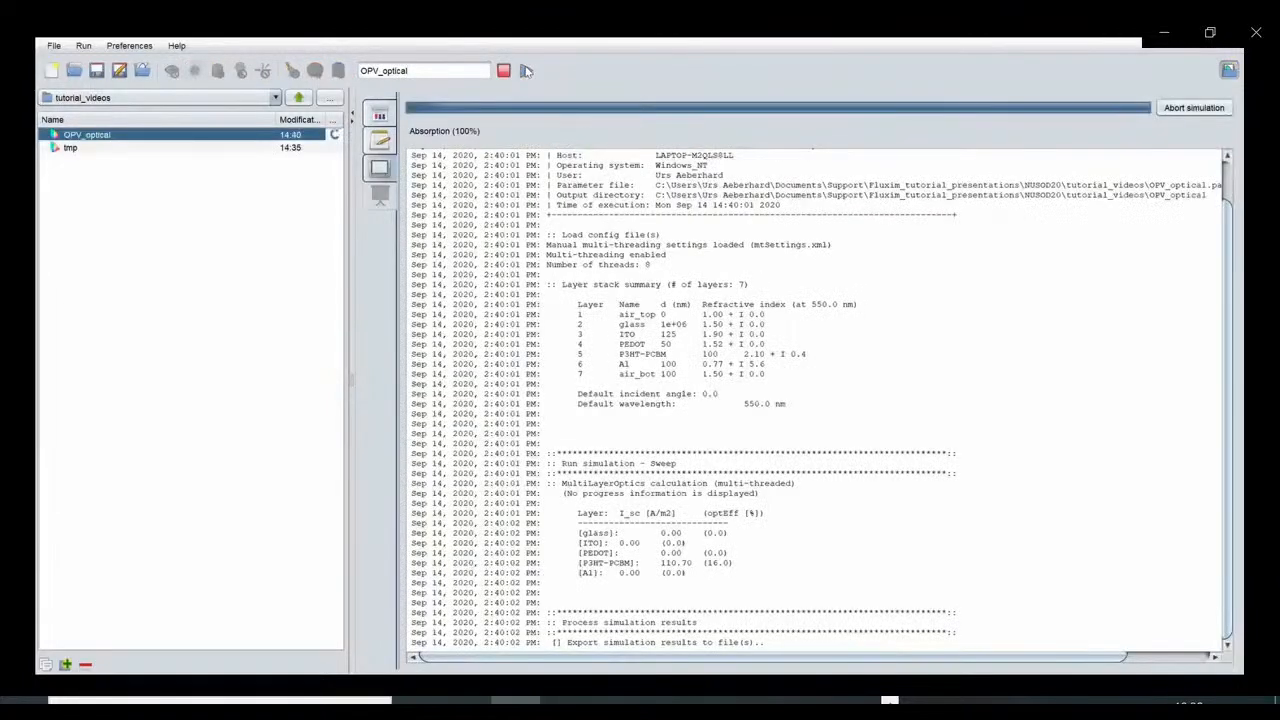
pyautogui.click(380, 168)
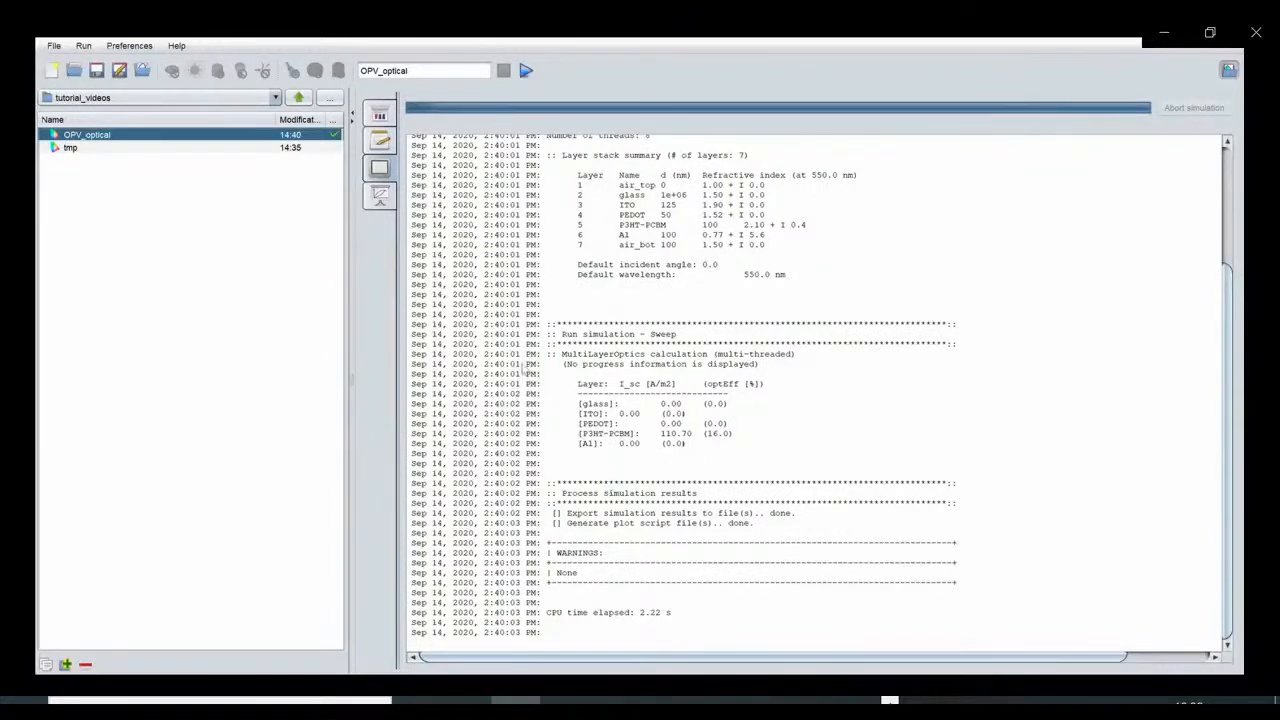
# Step: Show the results of OPV_optical, including the absorption profile and the generation profile
pyautogui.click(380, 198)
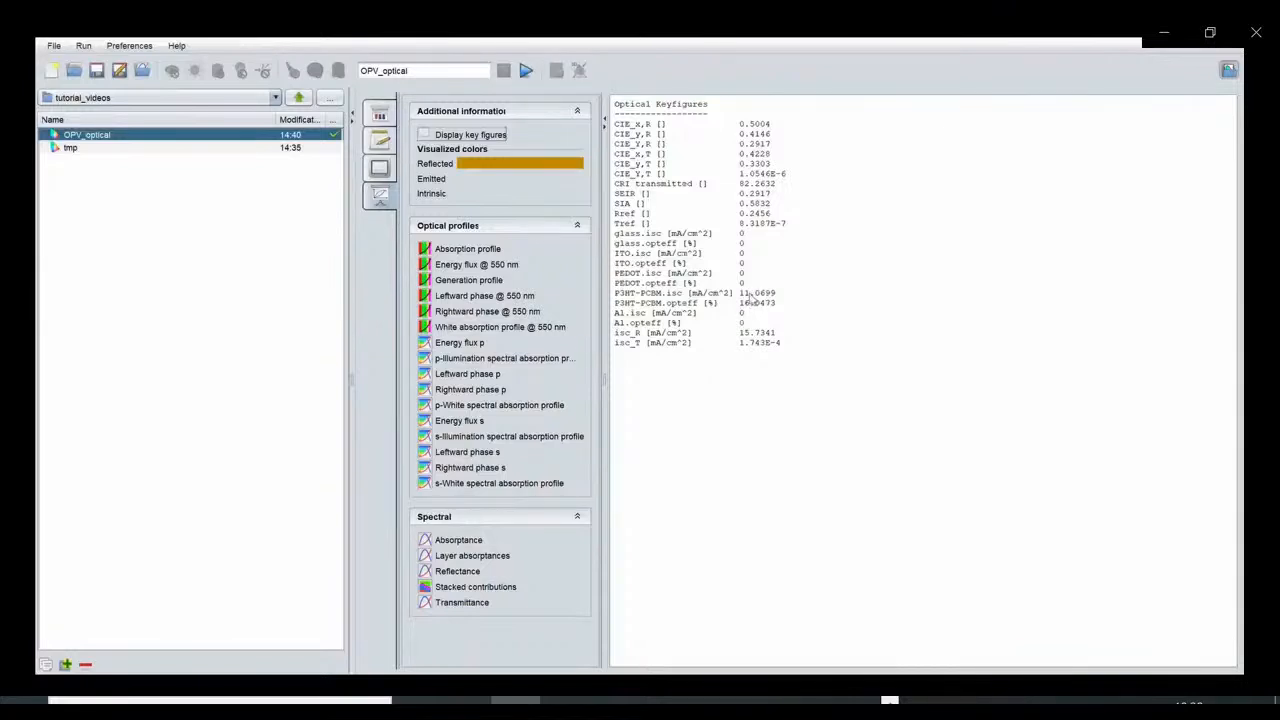
pyautogui.doubleClick(488, 250)
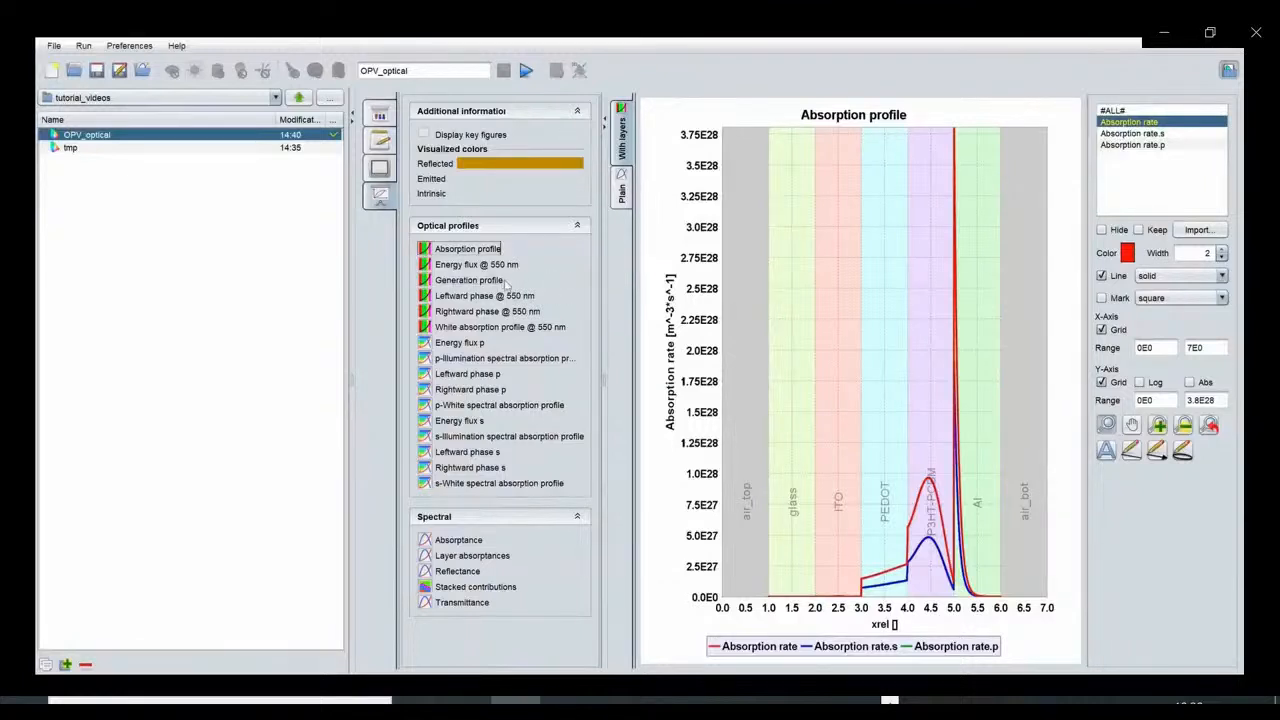
pyautogui.click(468, 281)
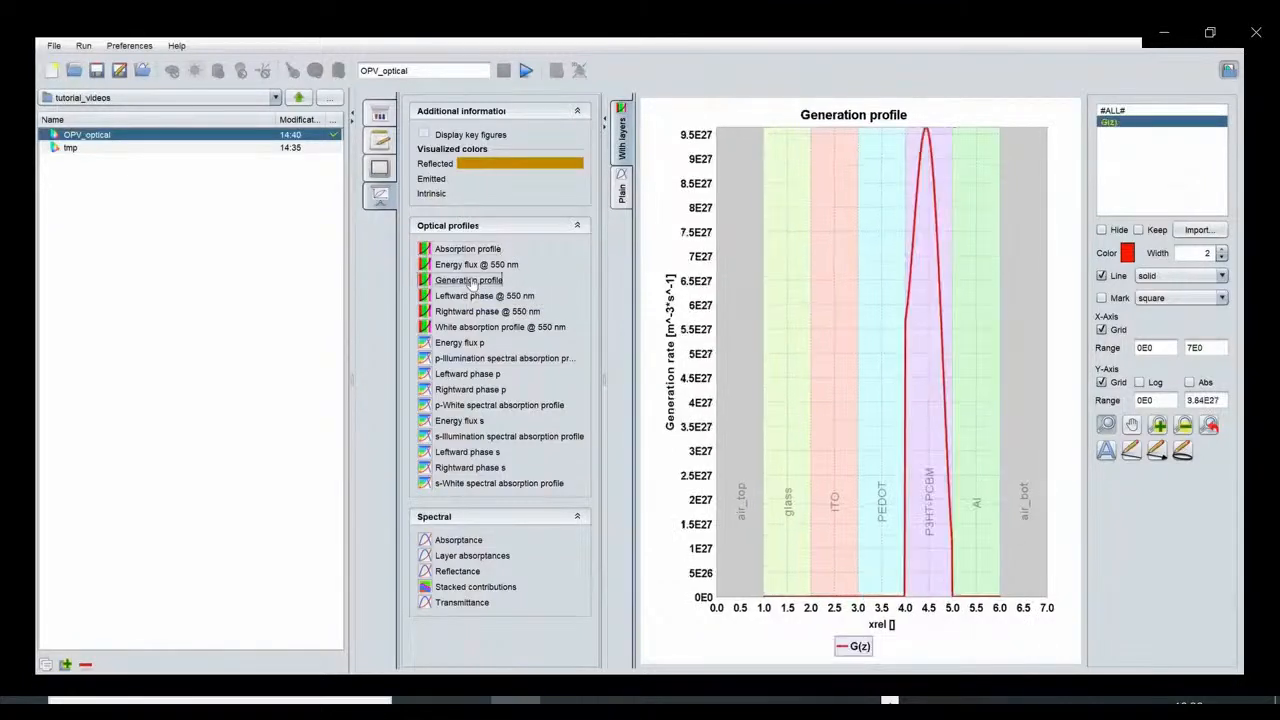
# Step: Copy the G(z) curve from the generation profile and paste it into the absorption profile plot
pyautogui.rightClick(1225, 123)
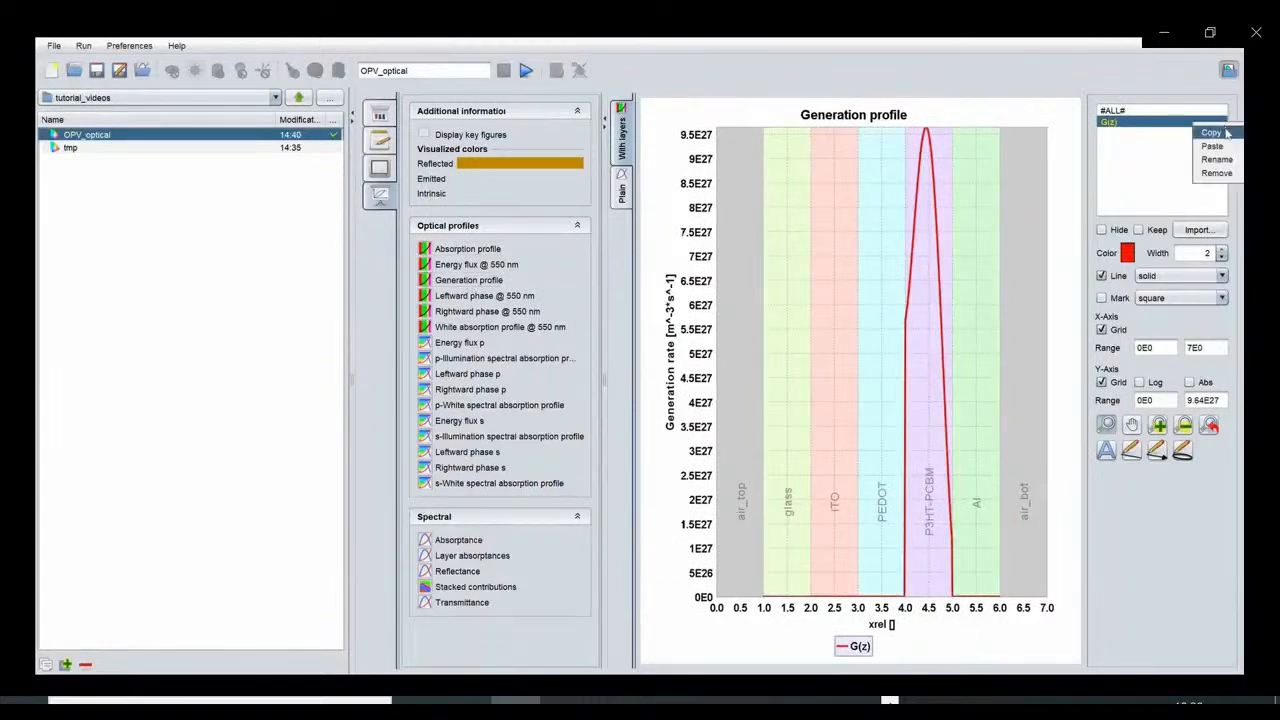
pyautogui.click(1226, 132)
pyautogui.click(500, 250)
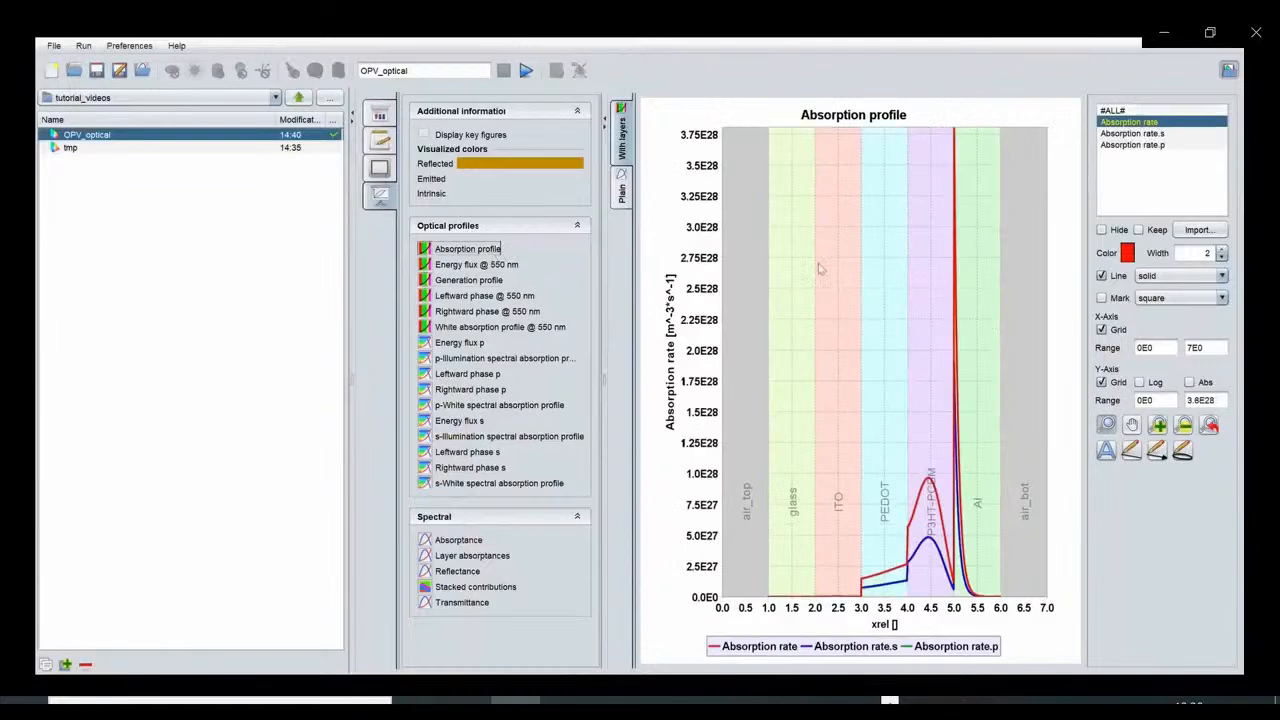
pyautogui.rightClick(1130, 201)
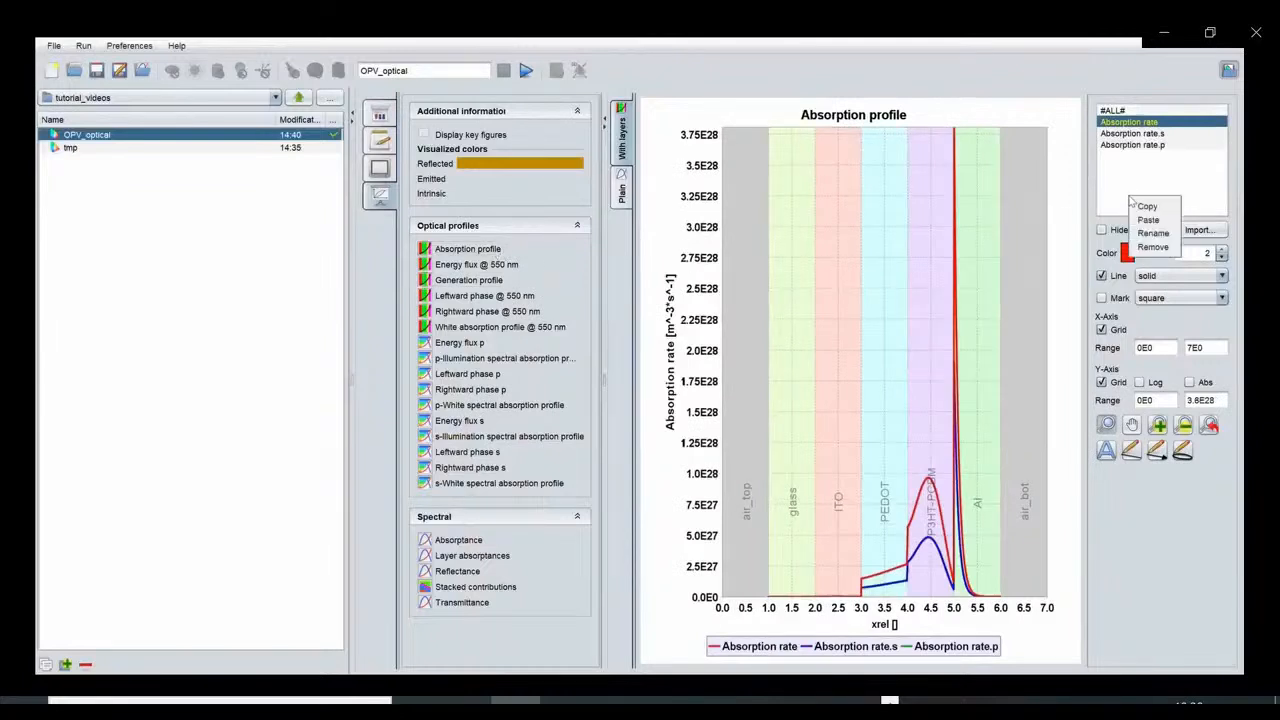
pyautogui.click(1150, 221)
# Step: Display square marks on the pasted G(z) curve only
pyautogui.click(1101, 298)
pyautogui.click(1101, 298)
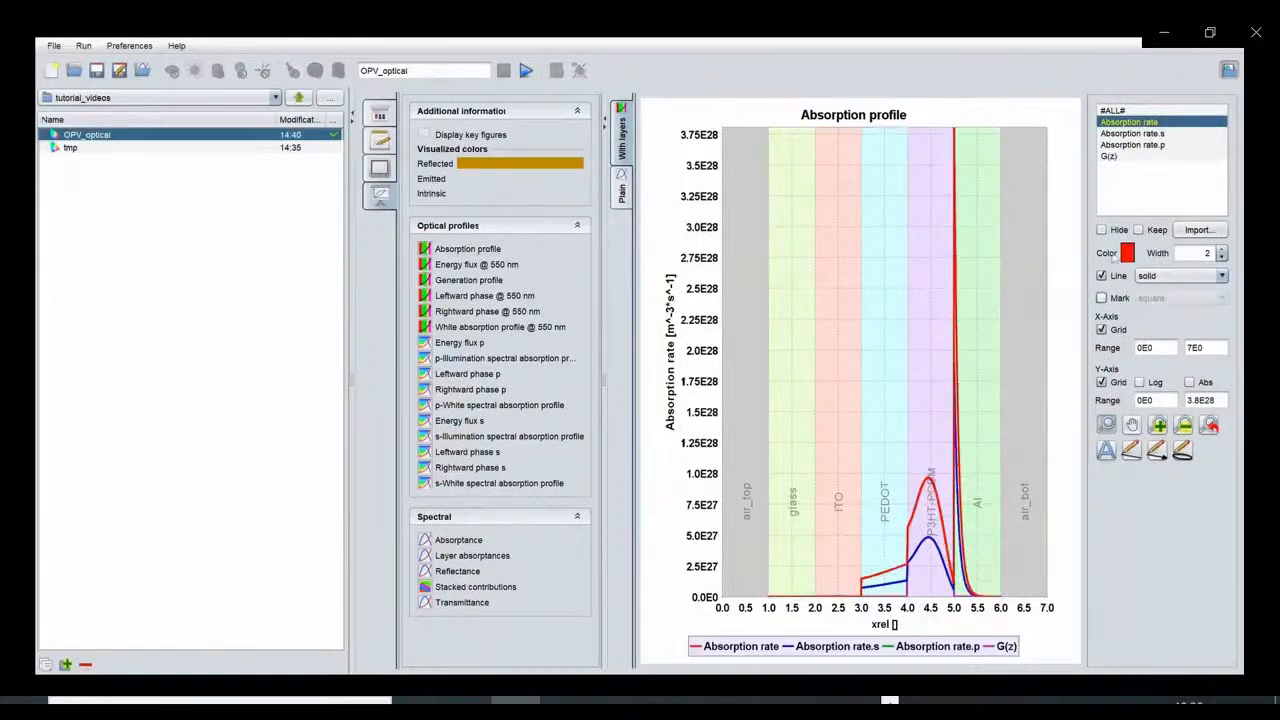
pyautogui.click(1111, 159)
pyautogui.click(1101, 298)
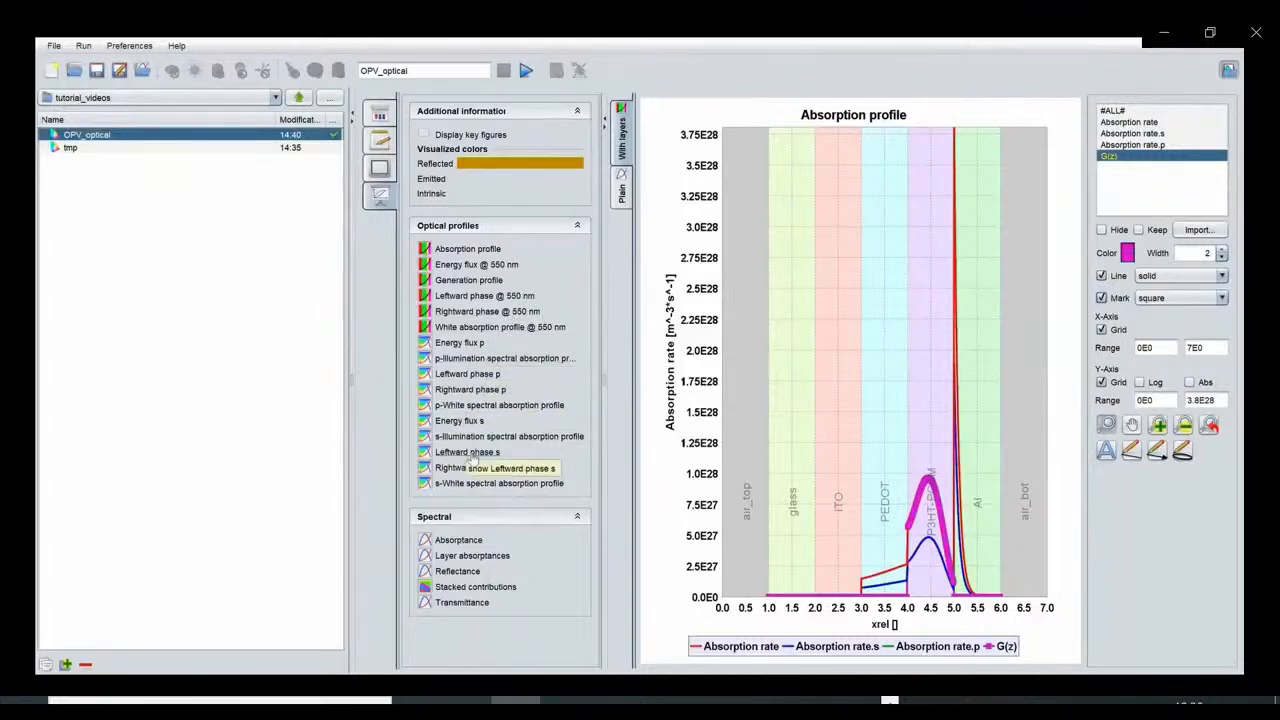
# Step: Show the spectral plots of the layer absorptances and the stacked contributions
pyautogui.click(463, 560)
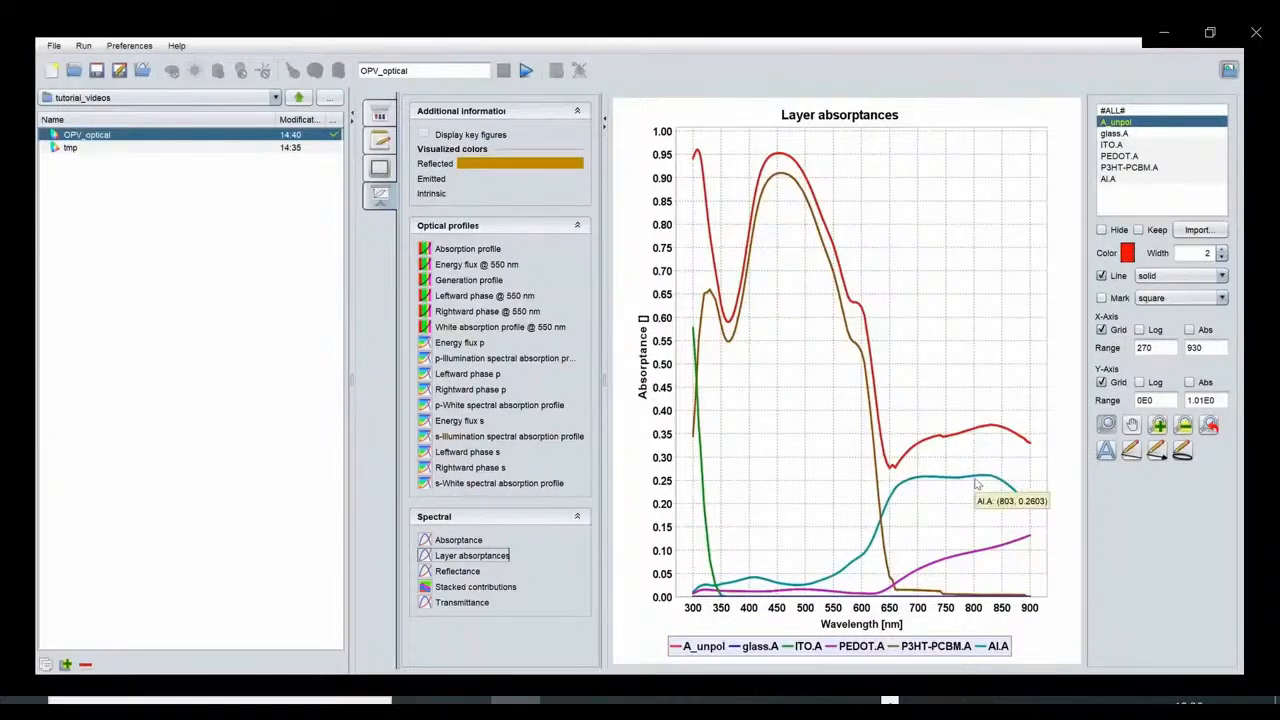
pyautogui.click(511, 588)
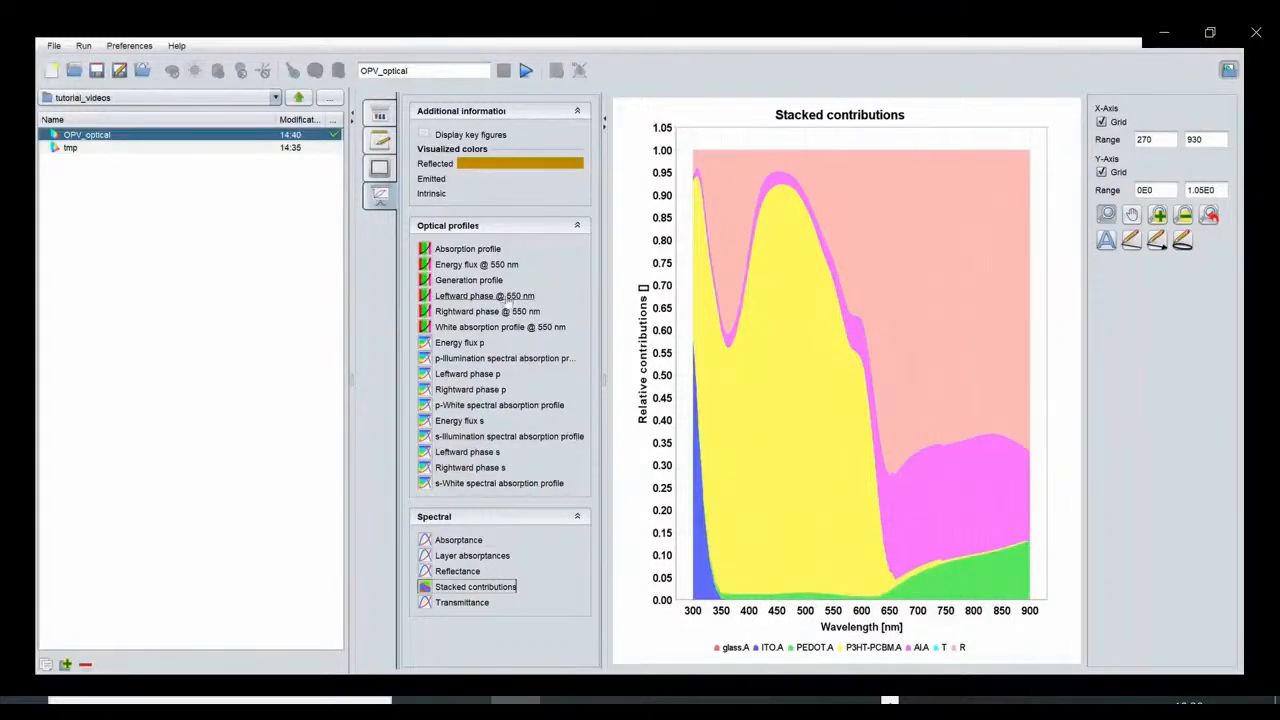
# Step: Enable a parameter sweep and choose the thickness of the P3HT-PCBM layer as the sweep parameter
pyautogui.click(381, 116)
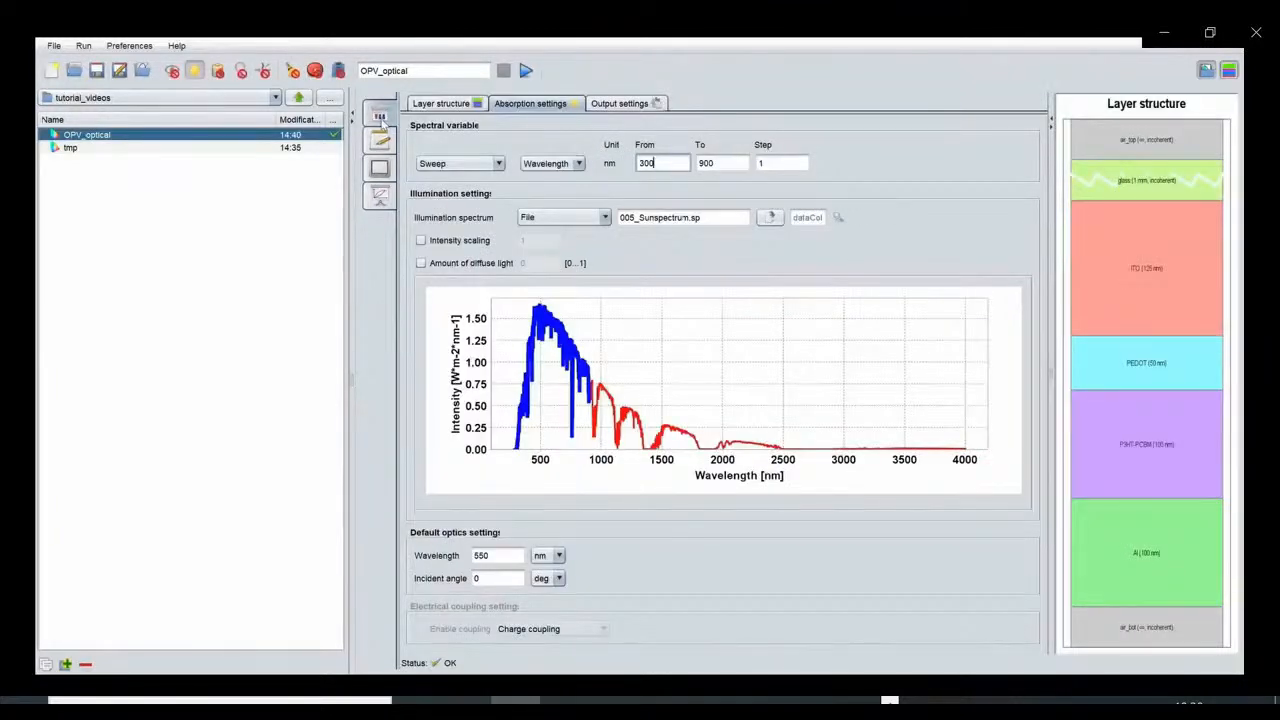
pyautogui.click(291, 70)
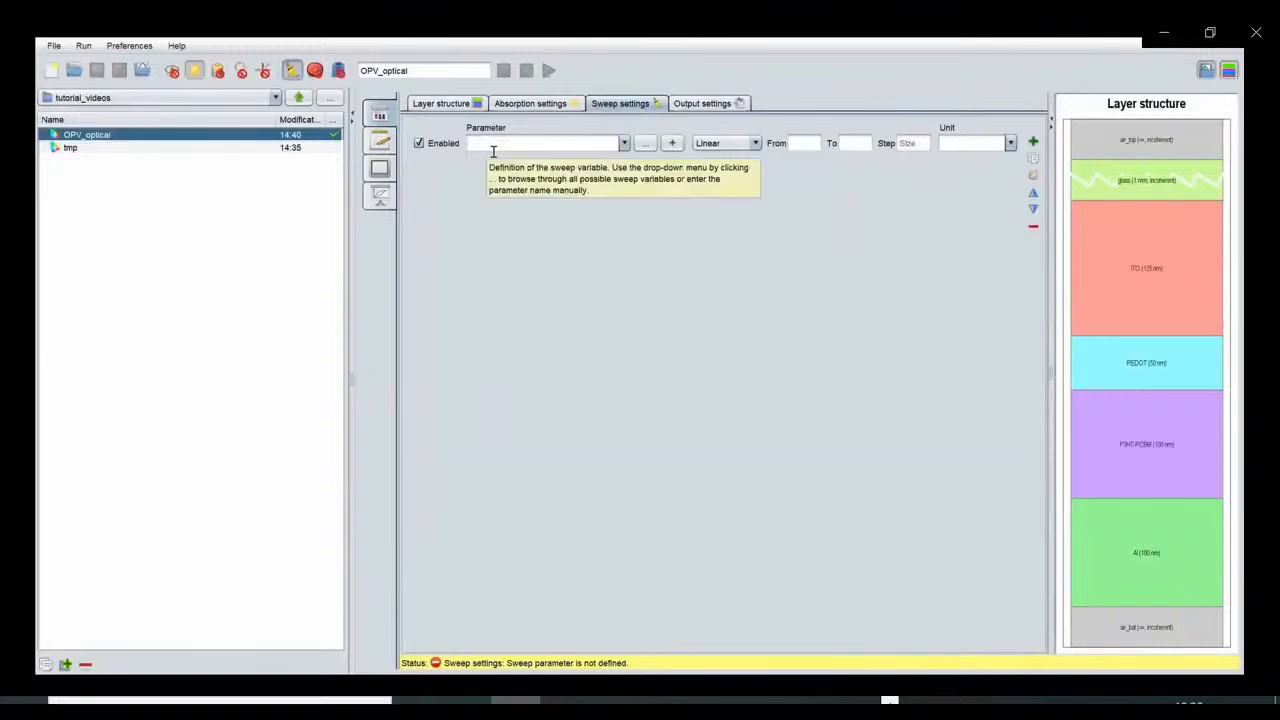
pyautogui.click(645, 143)
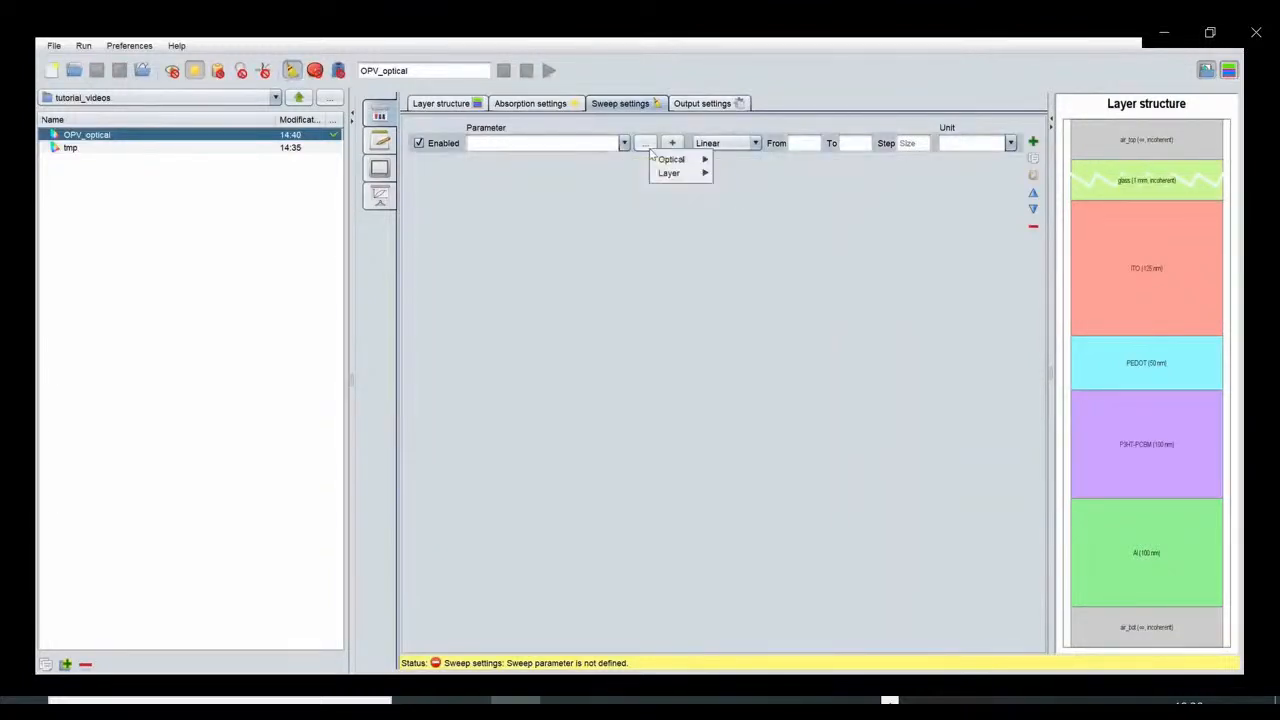
pyautogui.moveTo(690, 176)
pyautogui.moveTo(757, 231)
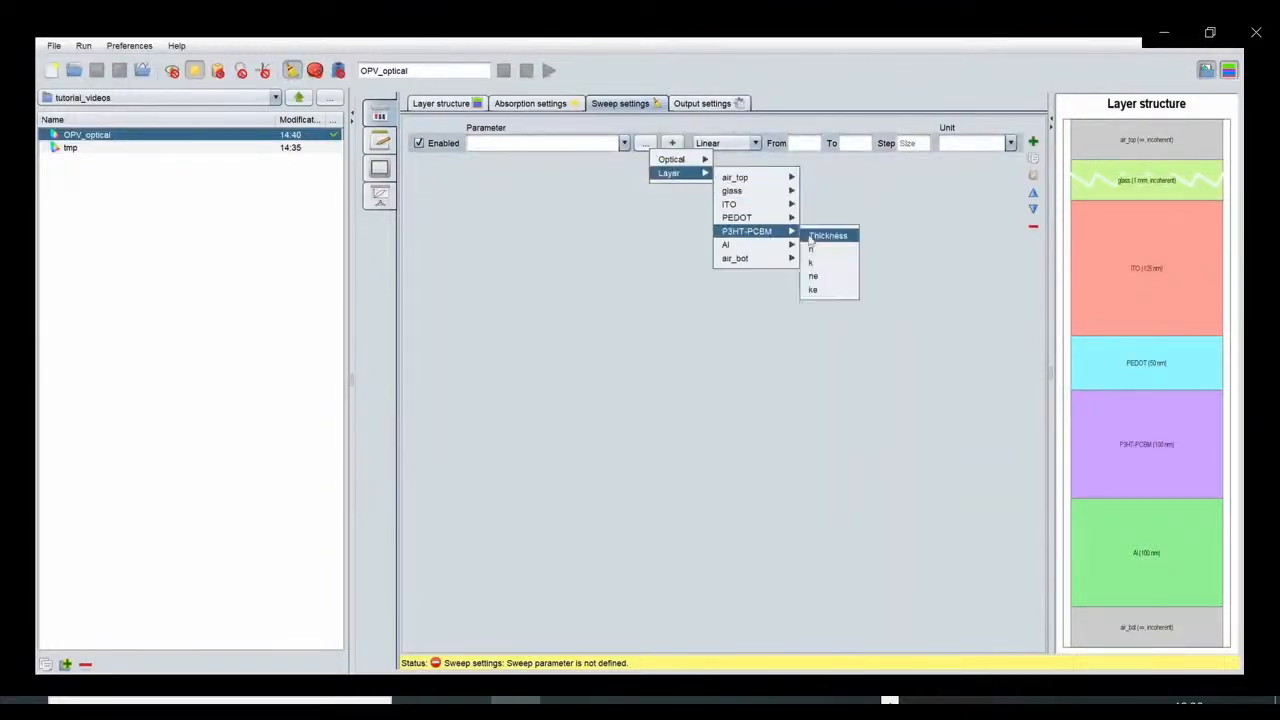
pyautogui.click(820, 236)
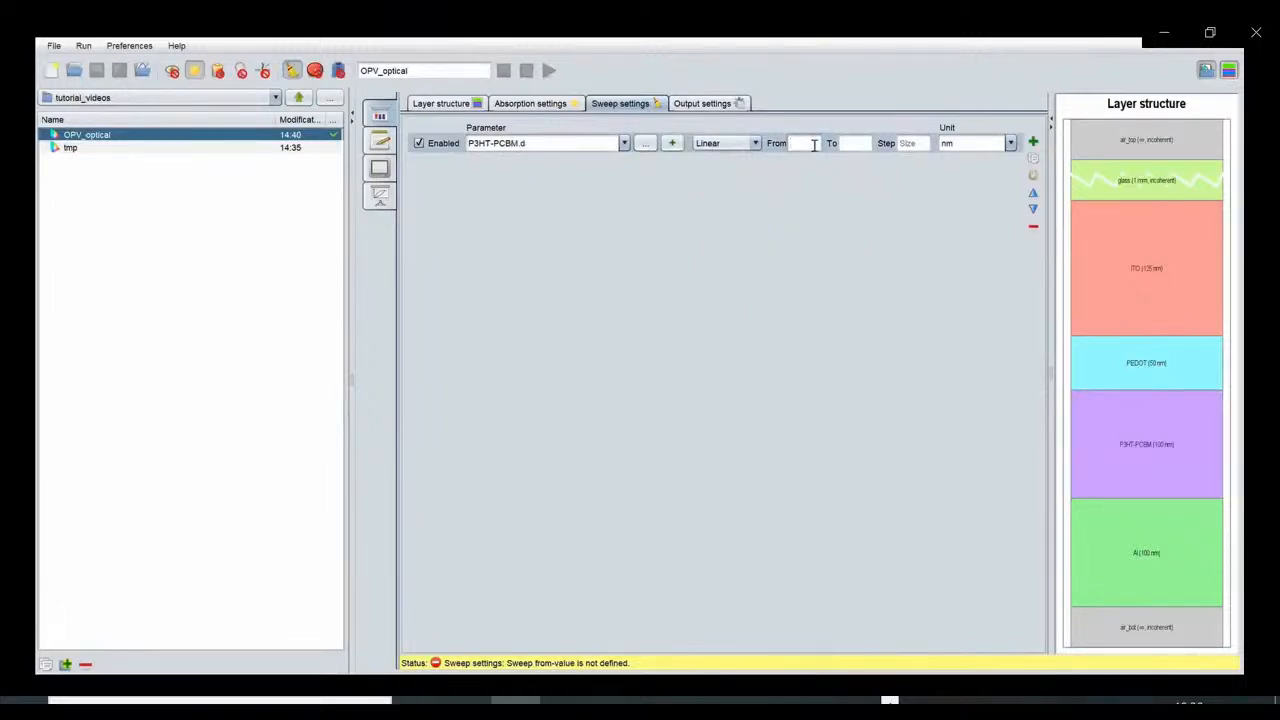
# Step: Set the linear thickness sweep to run from 50 to 150 nm with a step of 5 nm
pyautogui.write('50')
pyautogui.click(874, 148)
pyautogui.write('150')
pyautogui.click(926, 152)
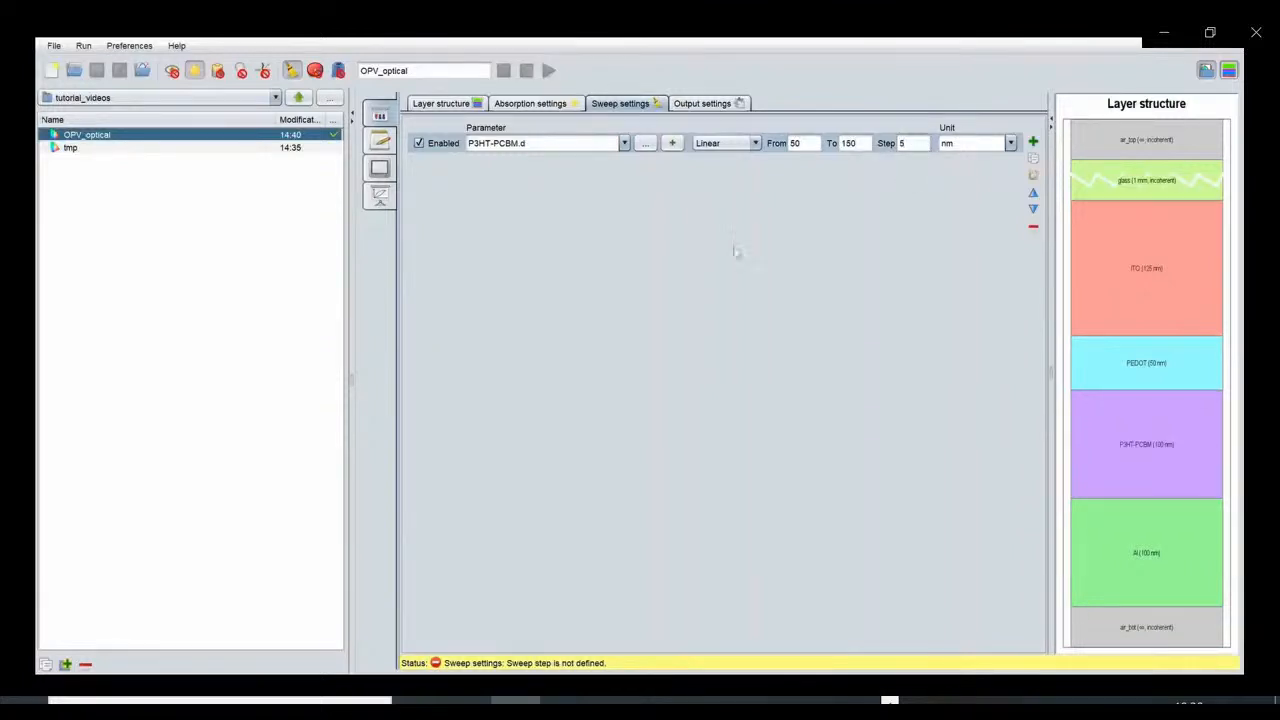
pyautogui.write('5')
# Step: Name the simulation OPV_optical_sweep and run it
pyautogui.click(463, 77)
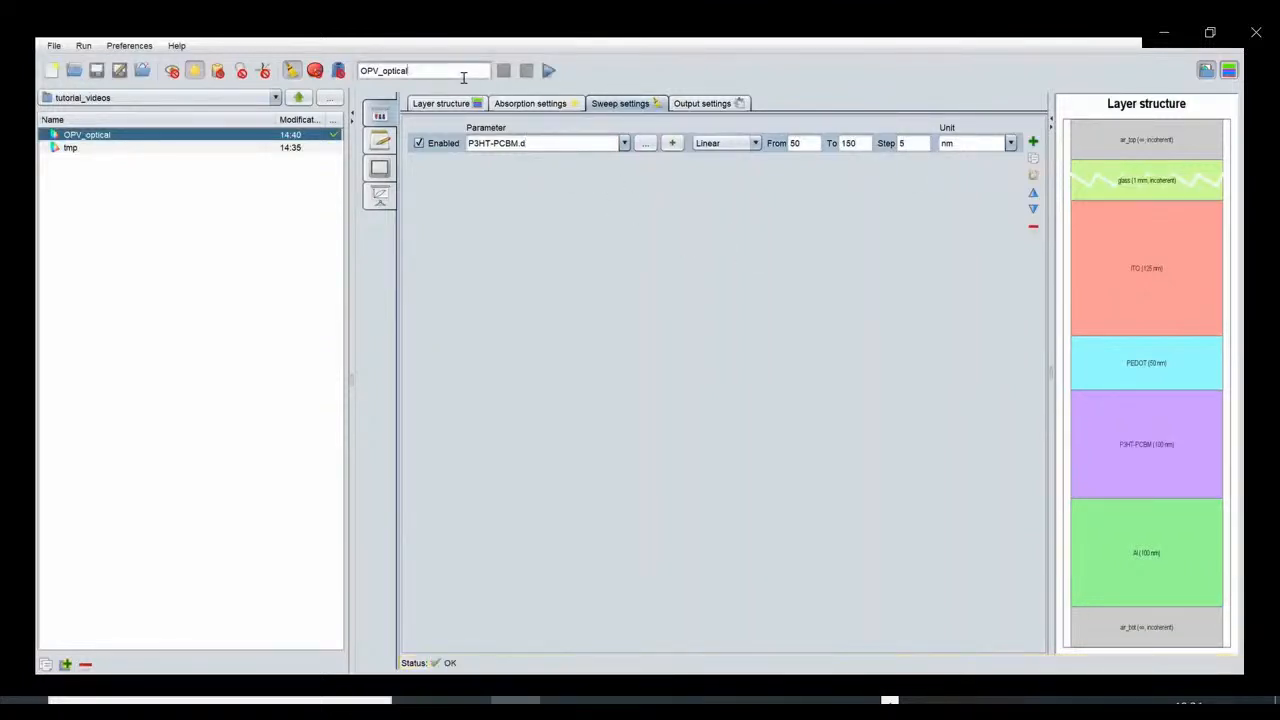
pyautogui.write('_sweep')
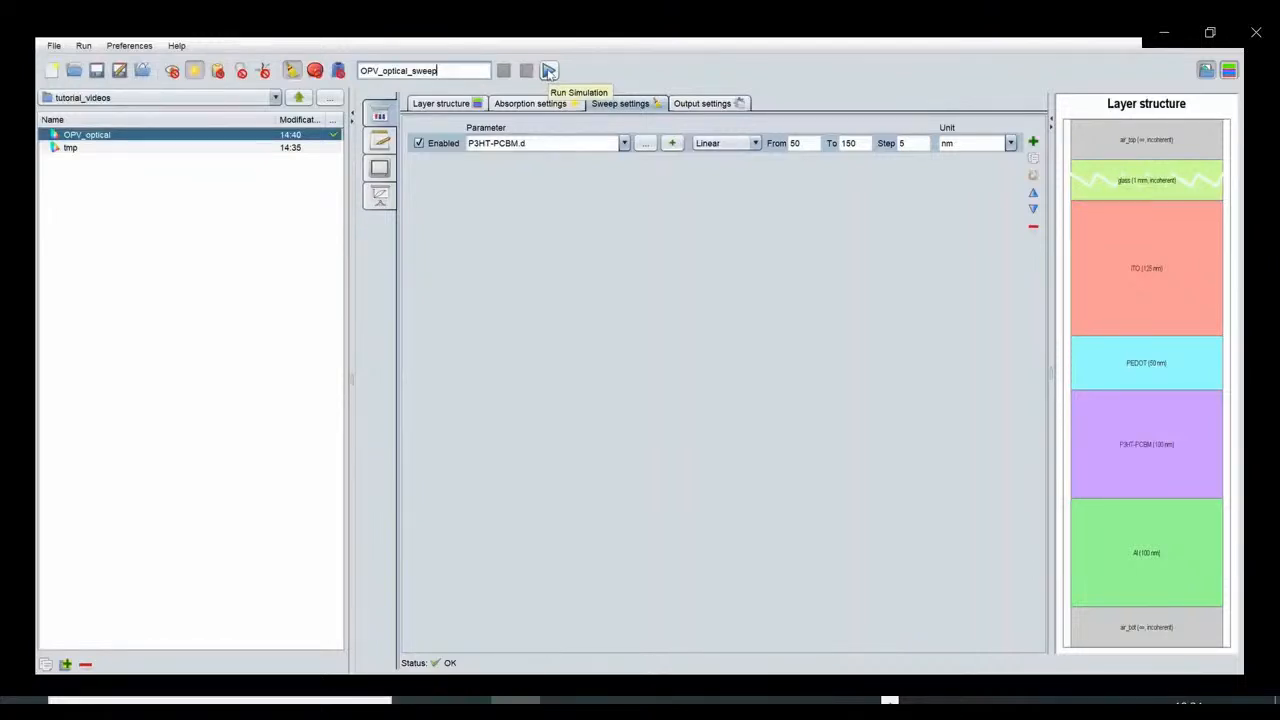
pyautogui.click(549, 71)
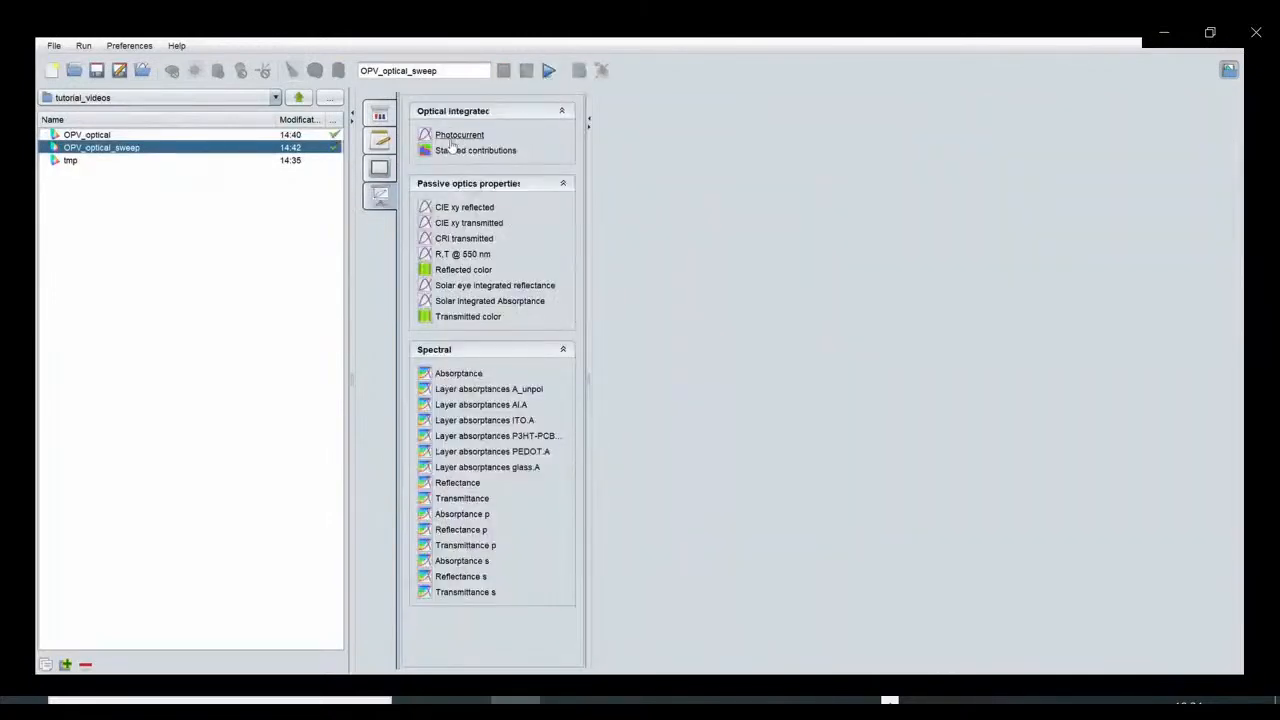
# Step: Show the sweep's photocurrent plot and the absorptance map of the P3HT-PCBM layer
pyautogui.click(384, 168)
pyautogui.click(459, 135)
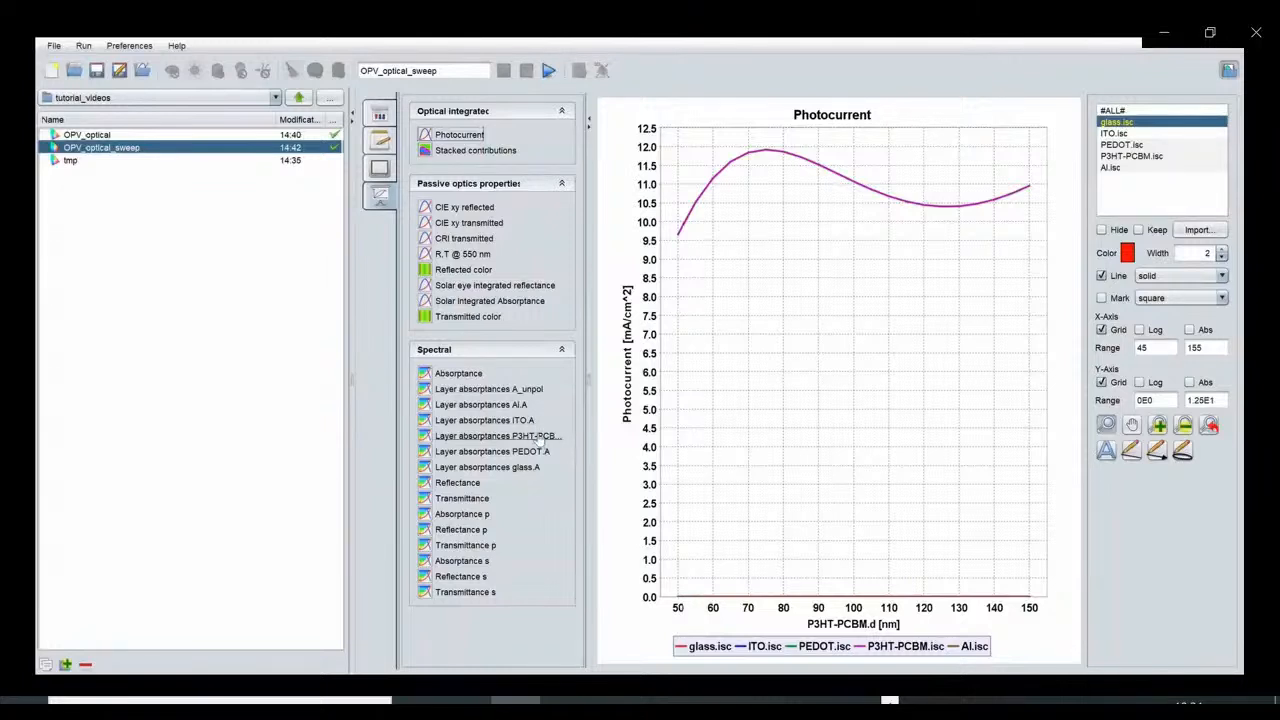
pyautogui.click(538, 441)
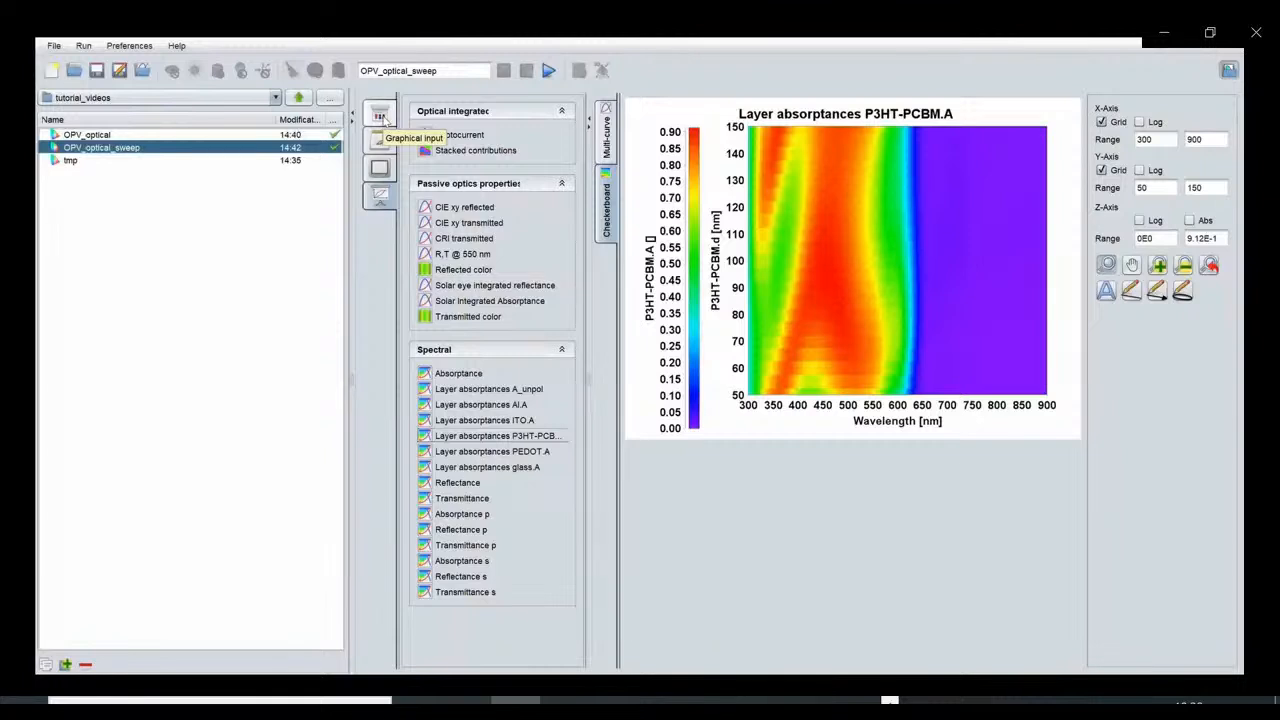
# Step: Enable the drift-diffusion module for the simulation and open the layer structure settings
pyautogui.click(381, 116)
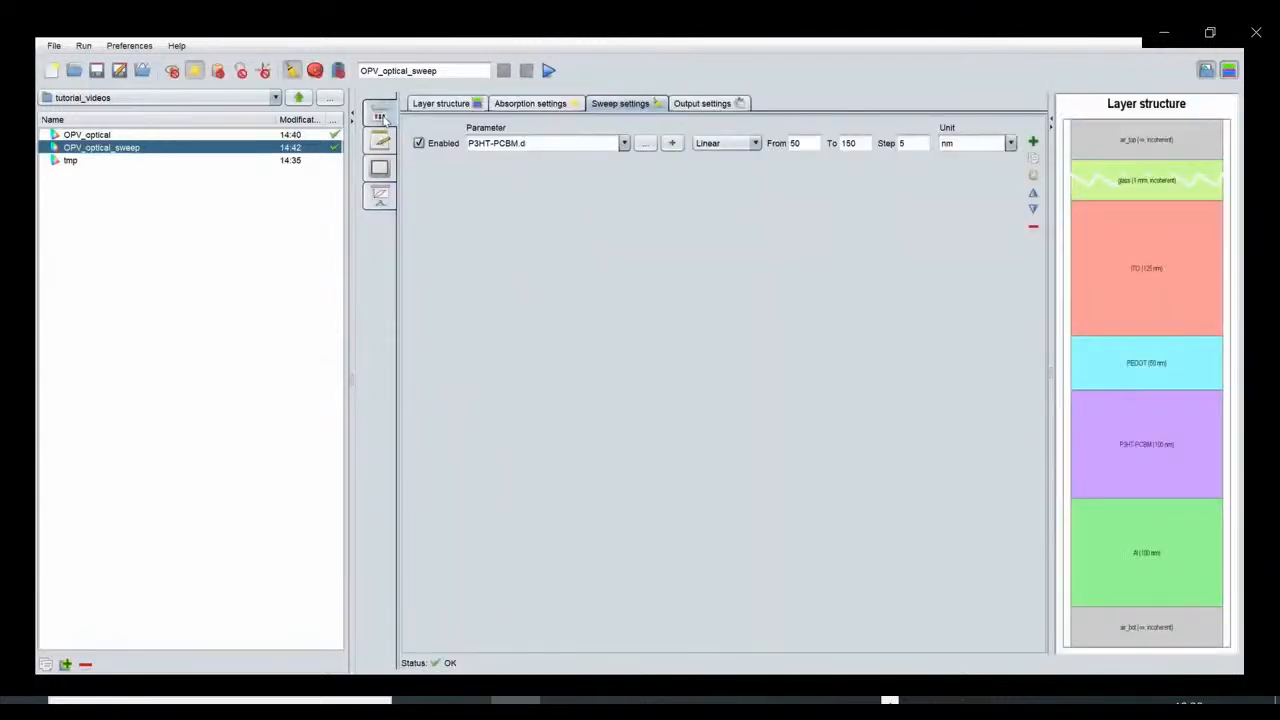
pyautogui.click(218, 72)
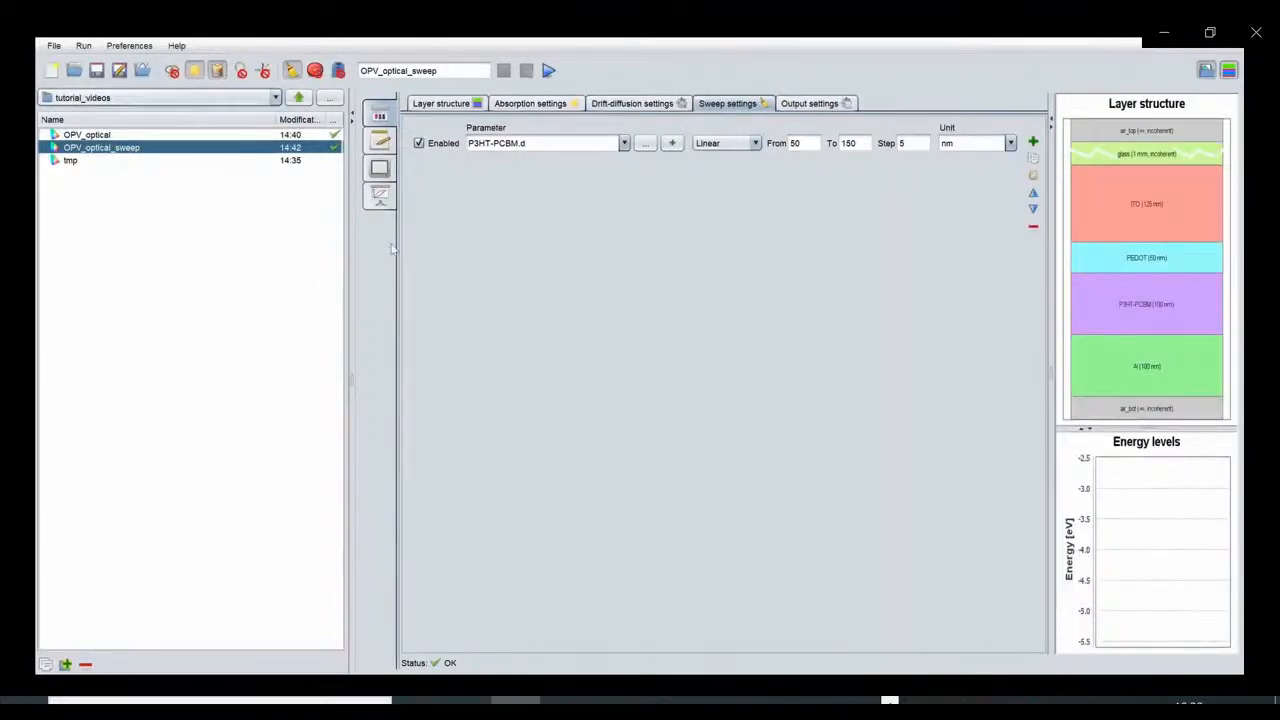
pyautogui.click(437, 106)
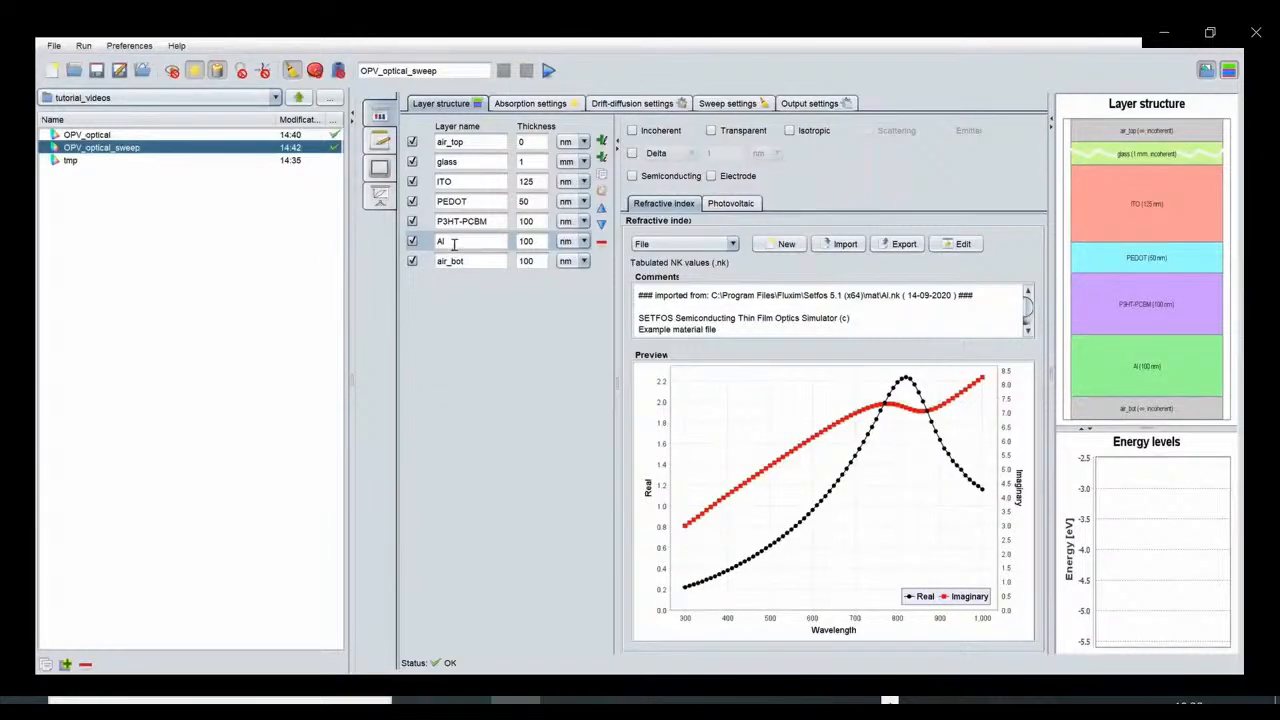
# Step: Make the PEDOT layer an electrode of type Thermionic with a workfunction of 4.8 eV
pyautogui.click(468, 204)
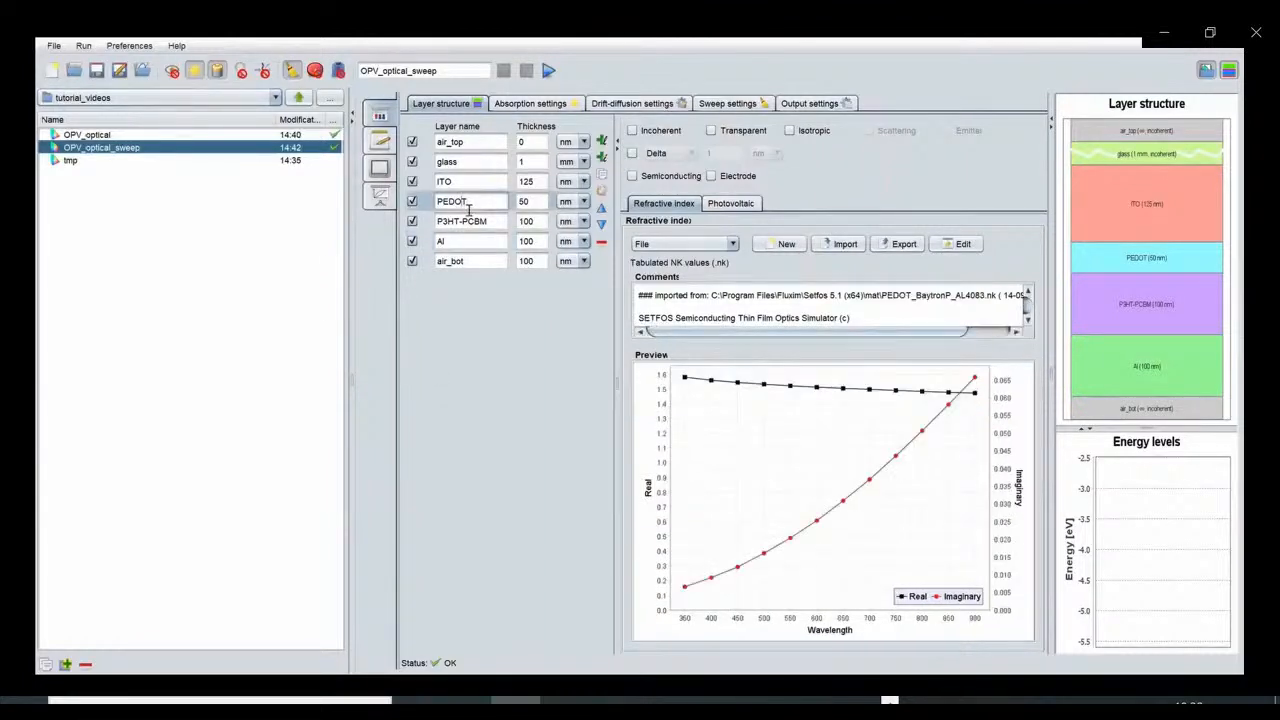
pyautogui.click(712, 177)
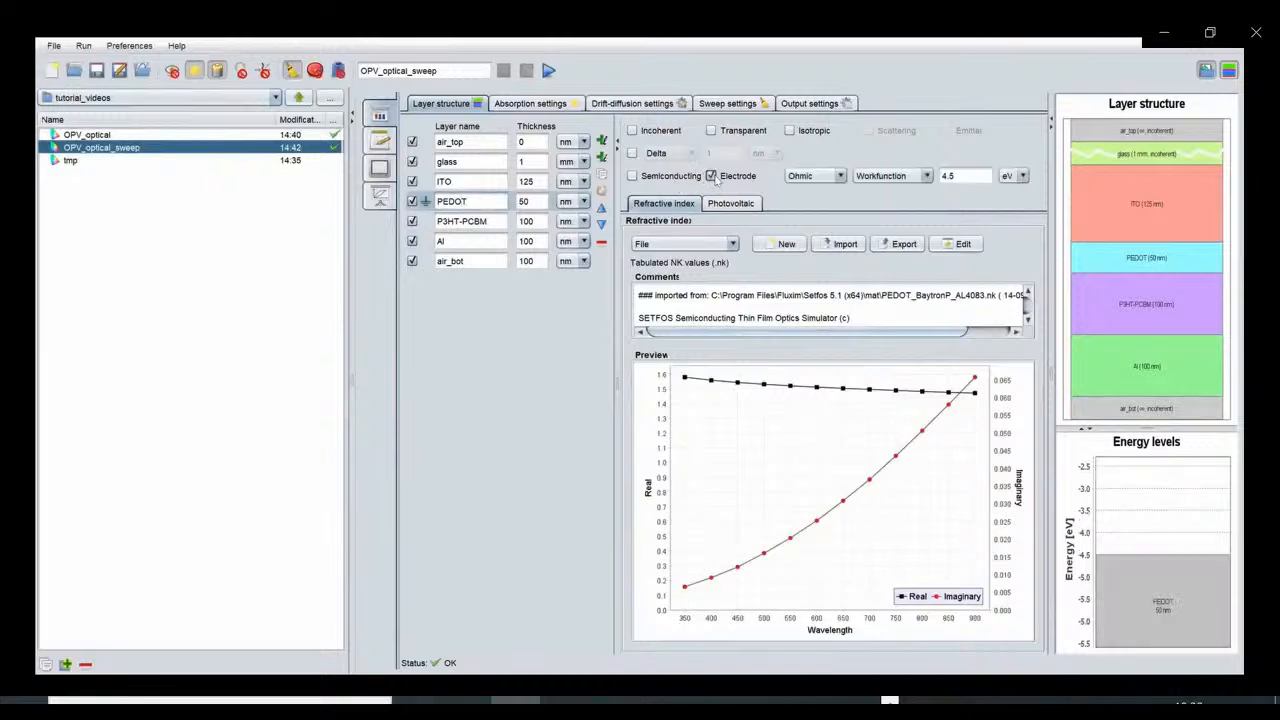
pyautogui.click(812, 177)
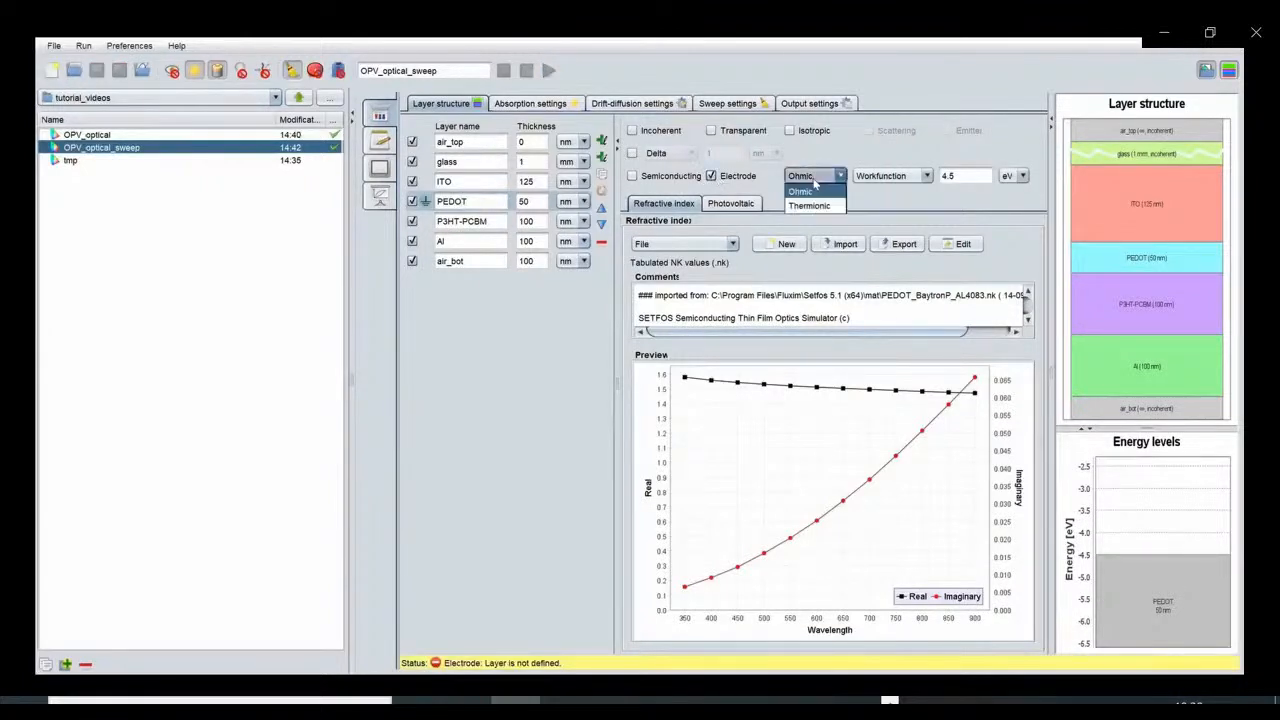
pyautogui.click(809, 206)
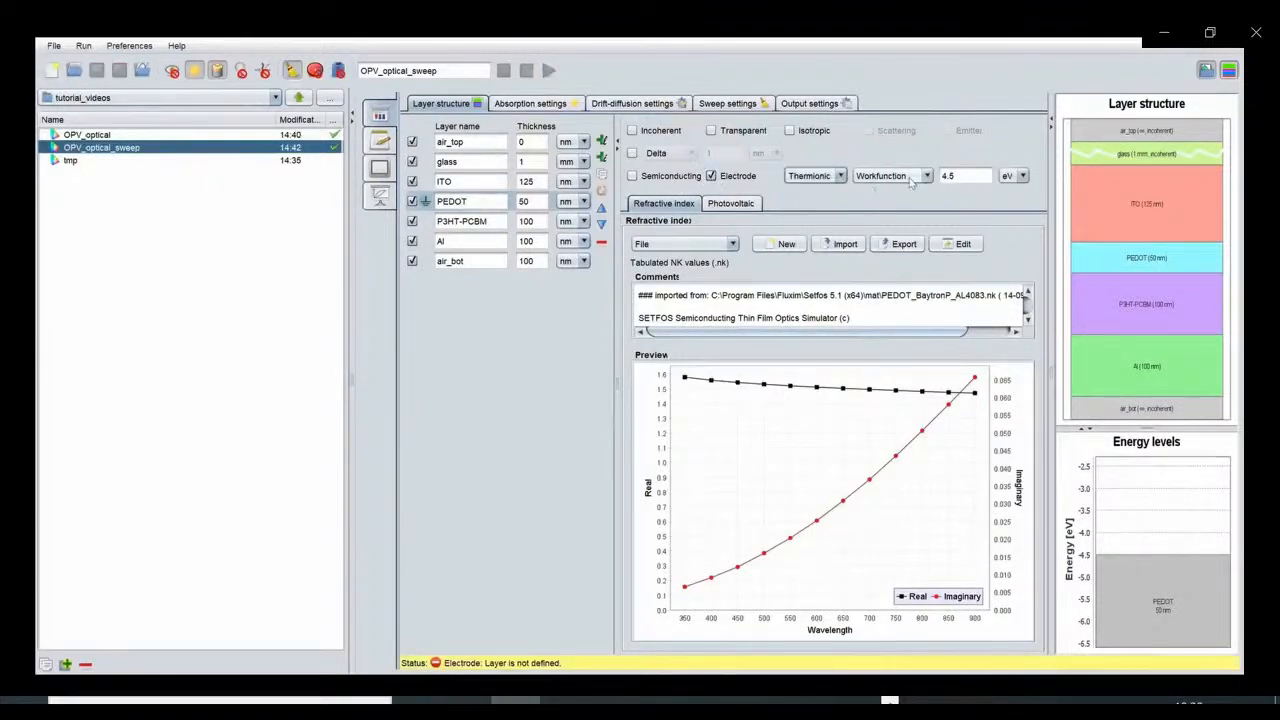
pyautogui.click(967, 184)
pyautogui.press('BackSpace')
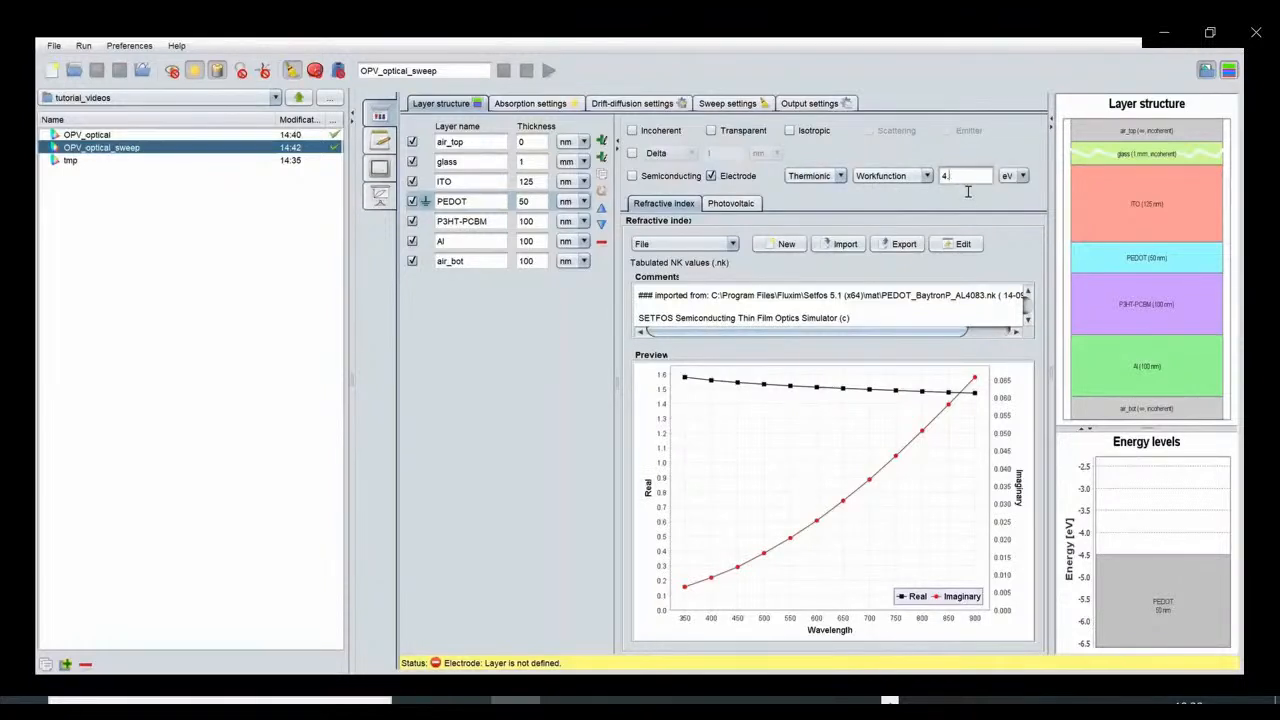
pyautogui.write('8')
# Step: Make the Al layer an electrode with a workfunction of 3.9 eV
pyautogui.click(473, 244)
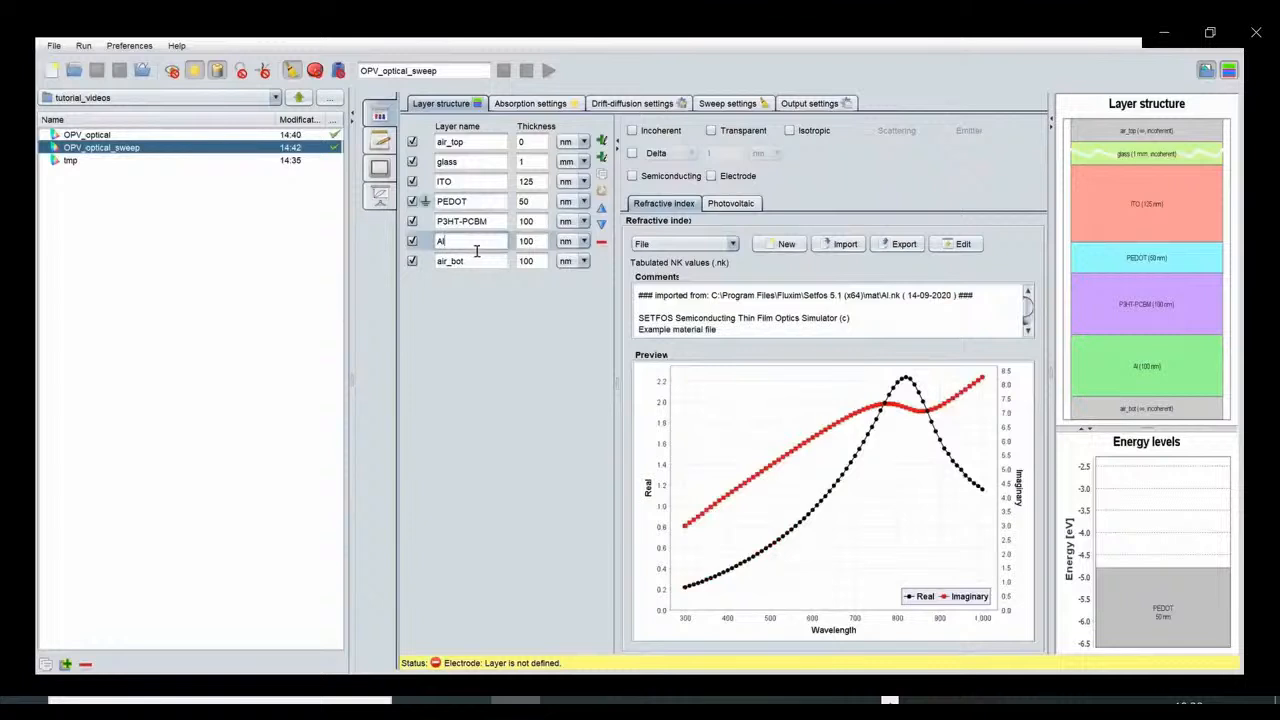
pyautogui.click(711, 176)
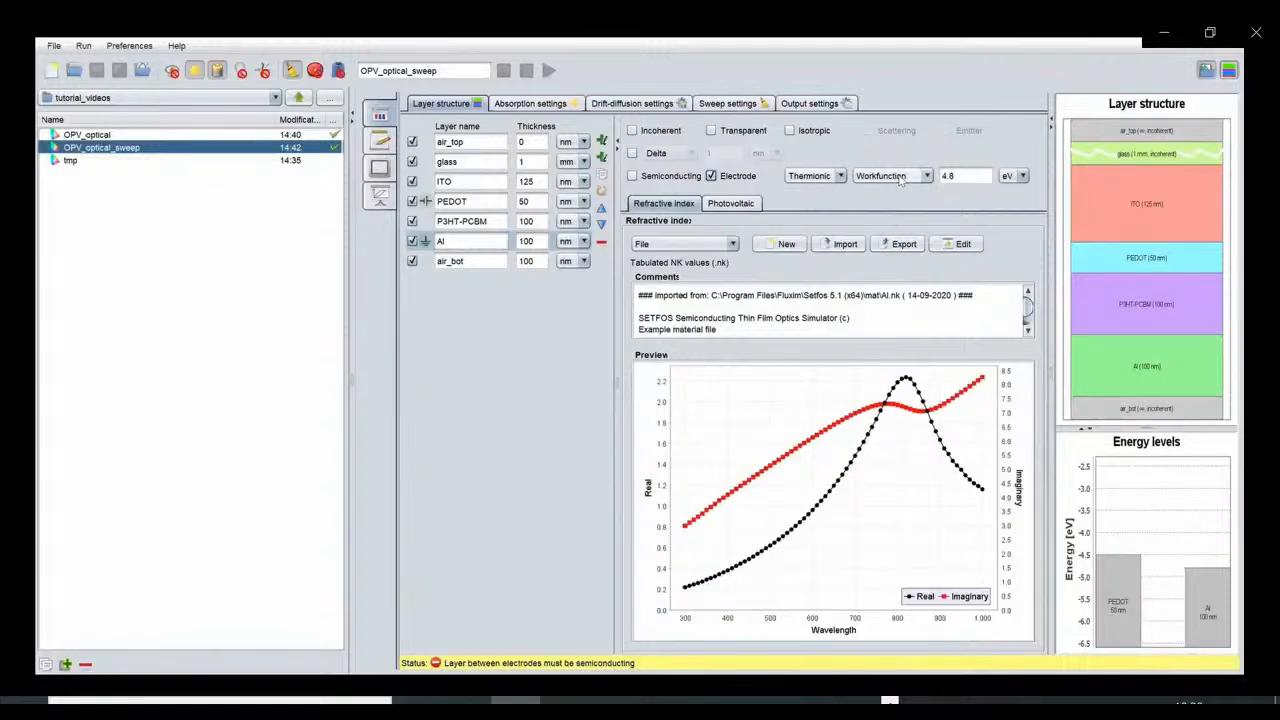
pyautogui.click(968, 181)
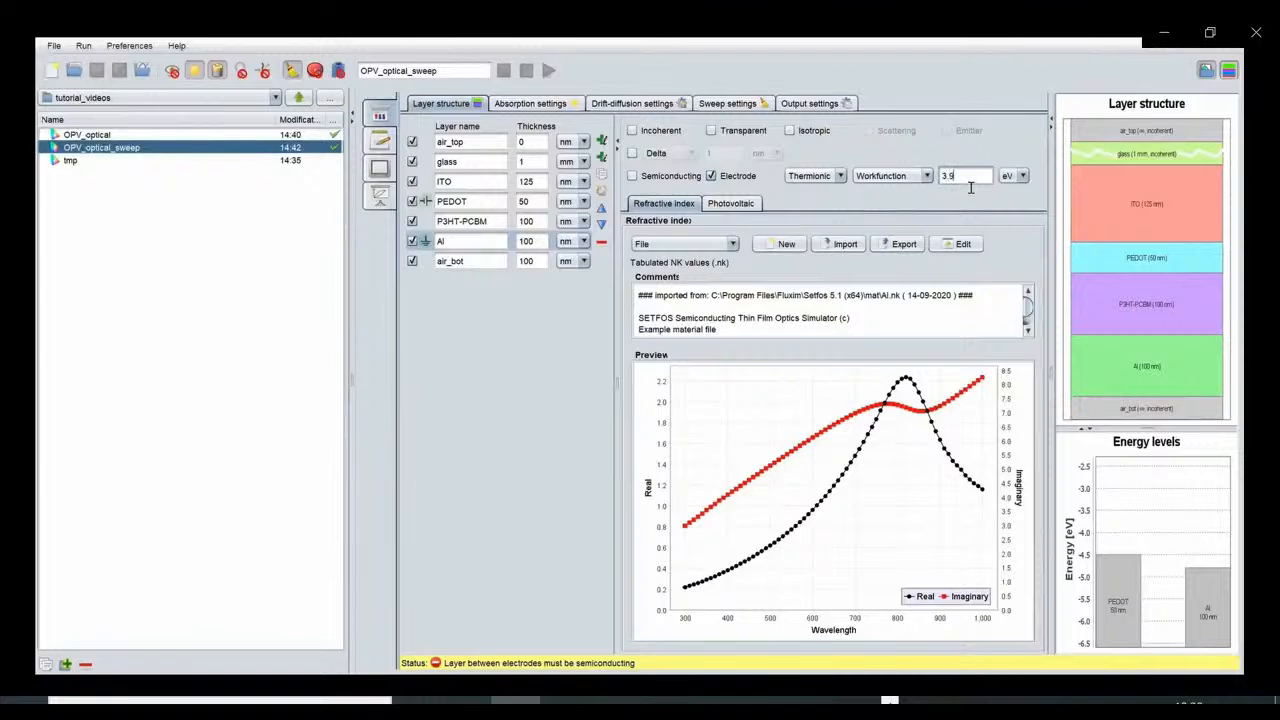
# Step: Set the PEDOT electrode's workfunction to 4.8 eV again and review the Al electrode's settings
pyautogui.click(520, 205)
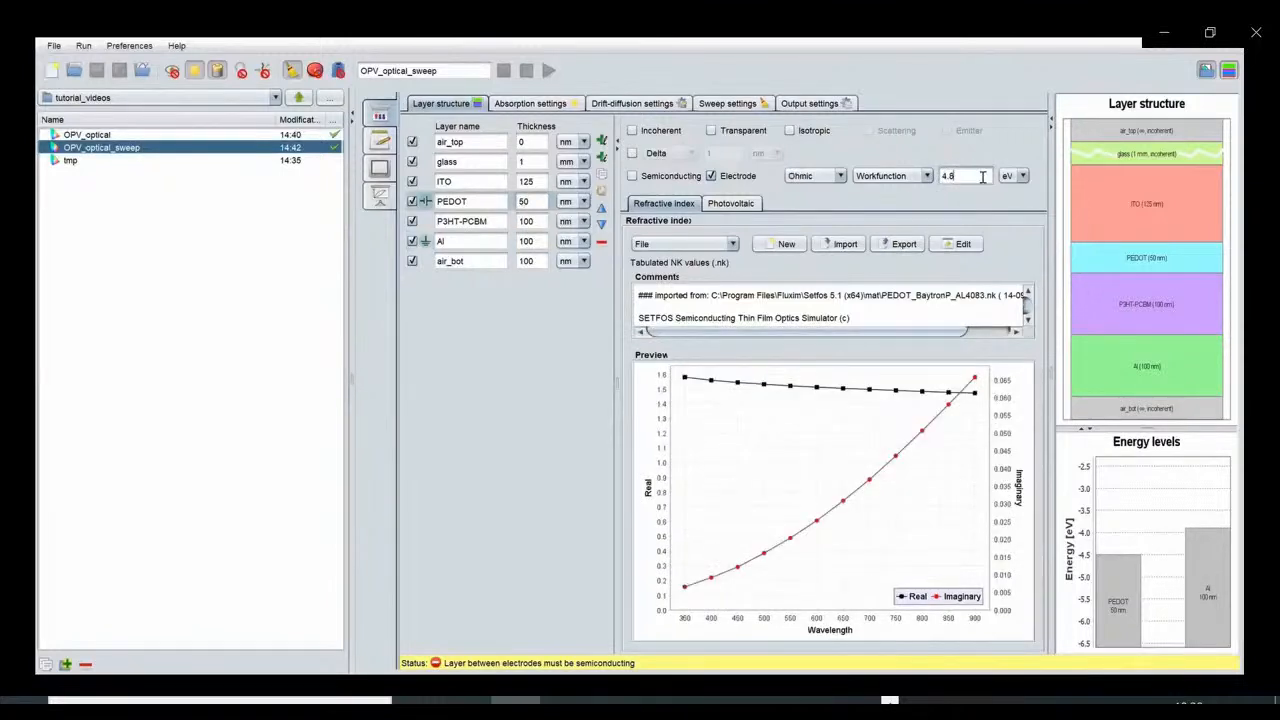
pyautogui.click(489, 242)
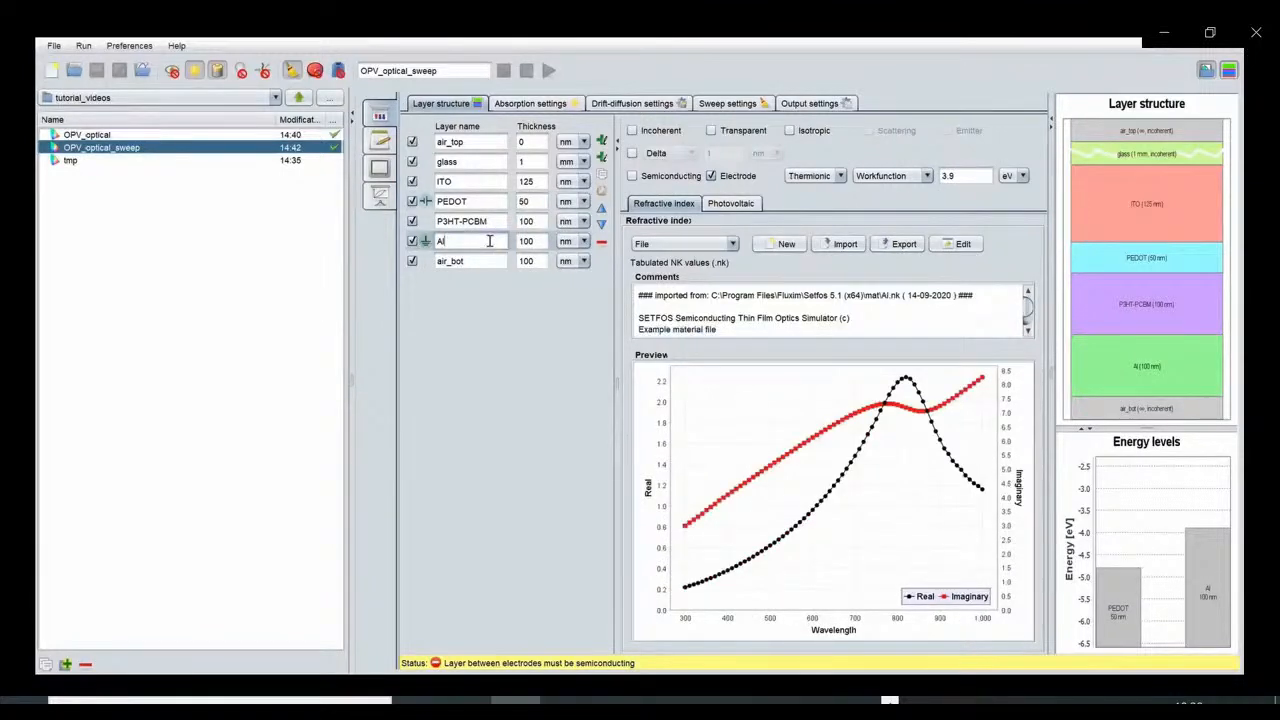
# Step: Make the P3HT-PCBM layer semiconducting and import the electrical material file p3ht-pcbm-srh.em for it
pyautogui.click(498, 222)
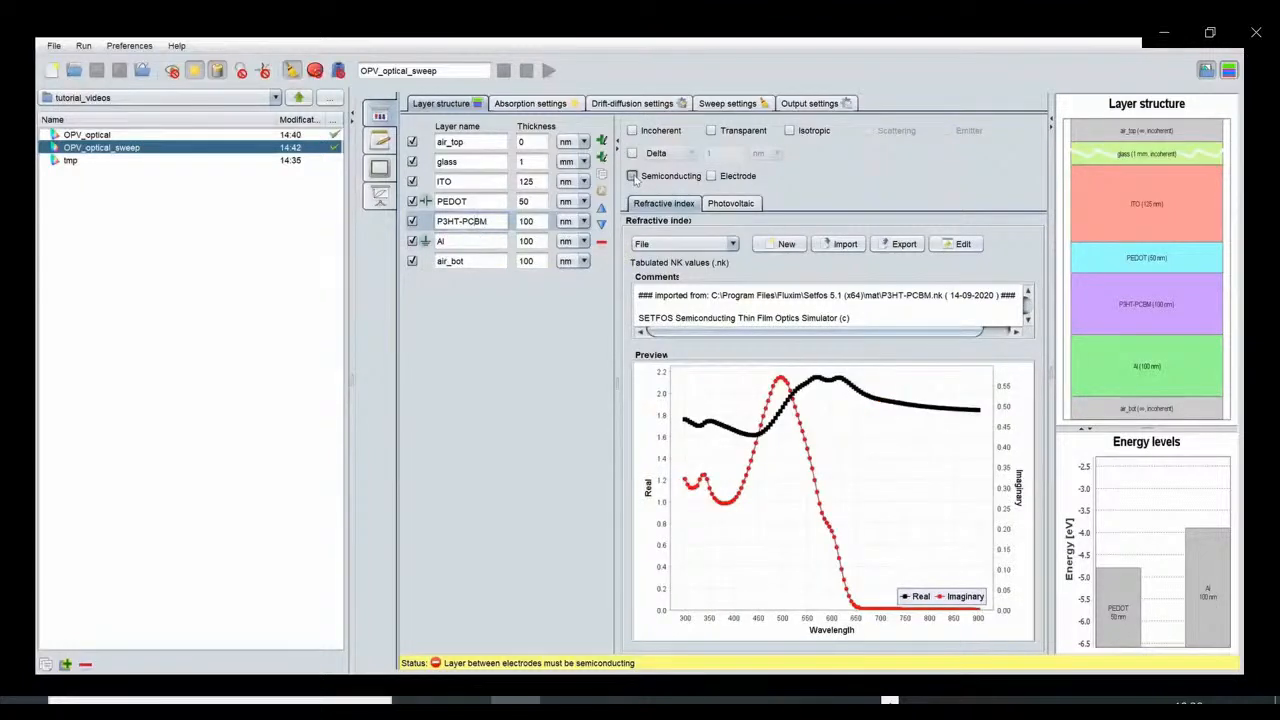
pyautogui.click(632, 176)
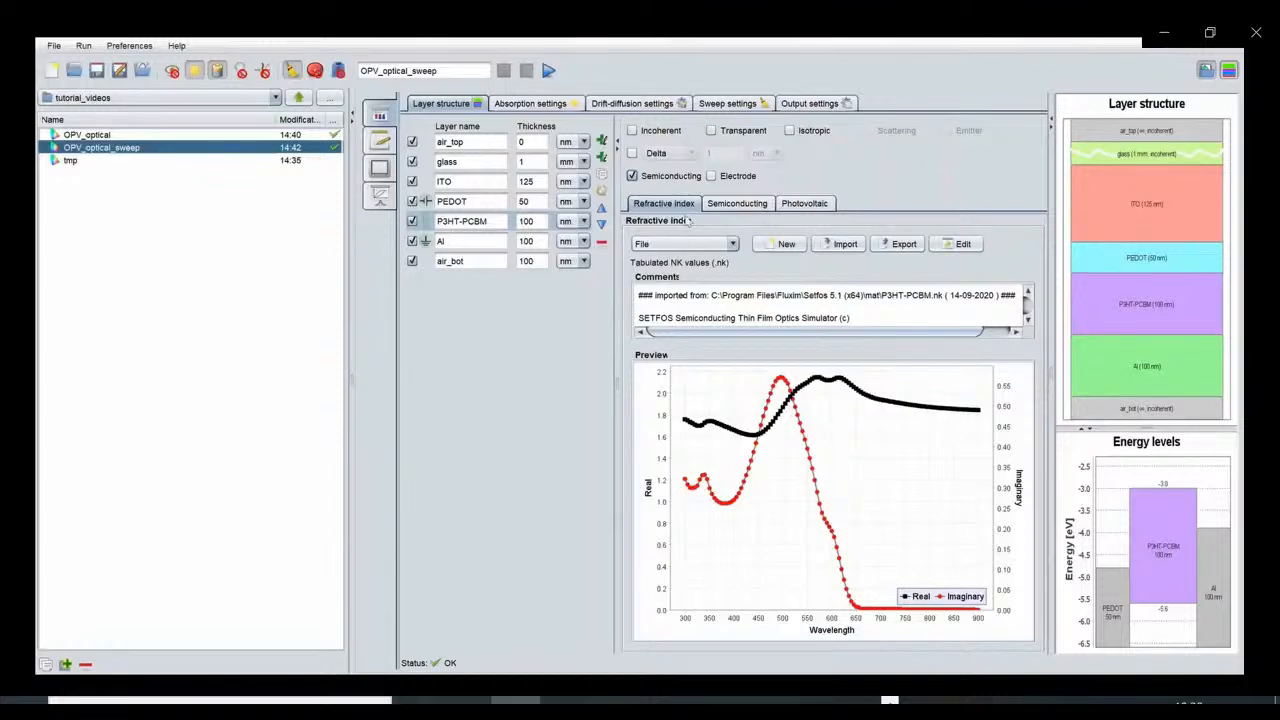
pyautogui.click(741, 206)
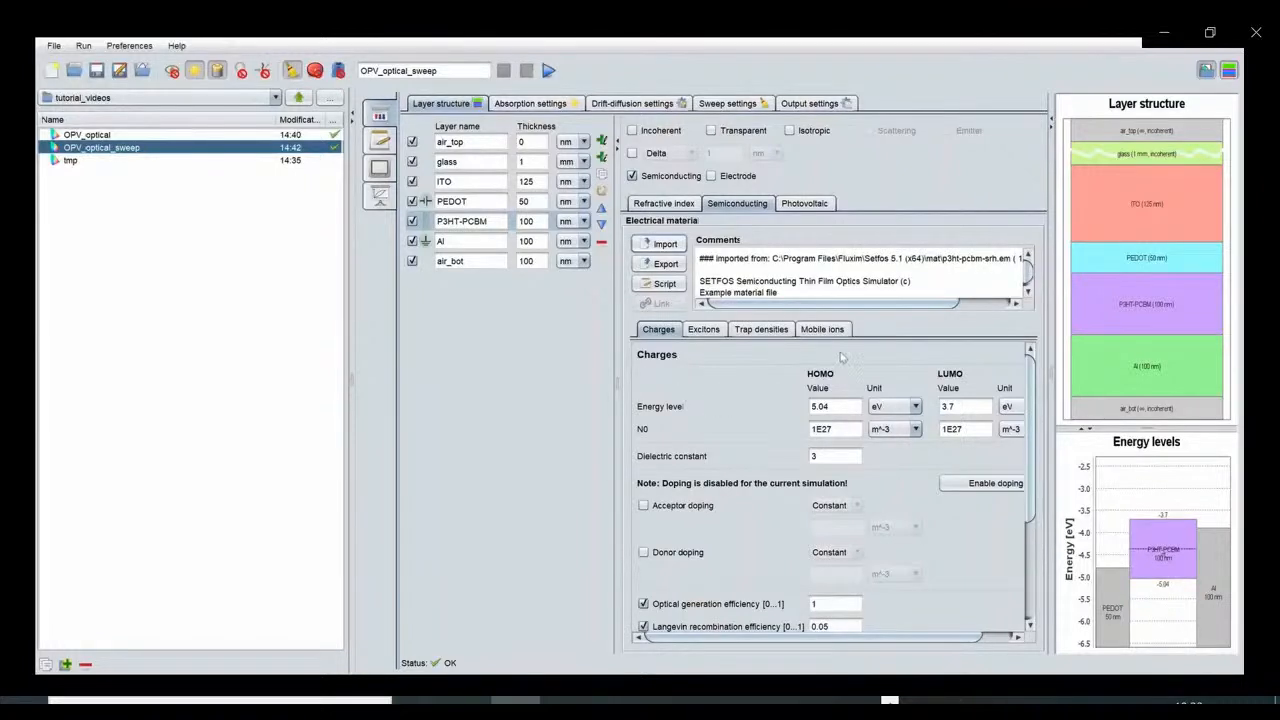
# Step: Examine the P3HT-PCBM layer's charge parameters, including energy levels, recombination efficiency and mobilities, and its exciton settings
pyautogui.scroll(-1, 1036, 430)
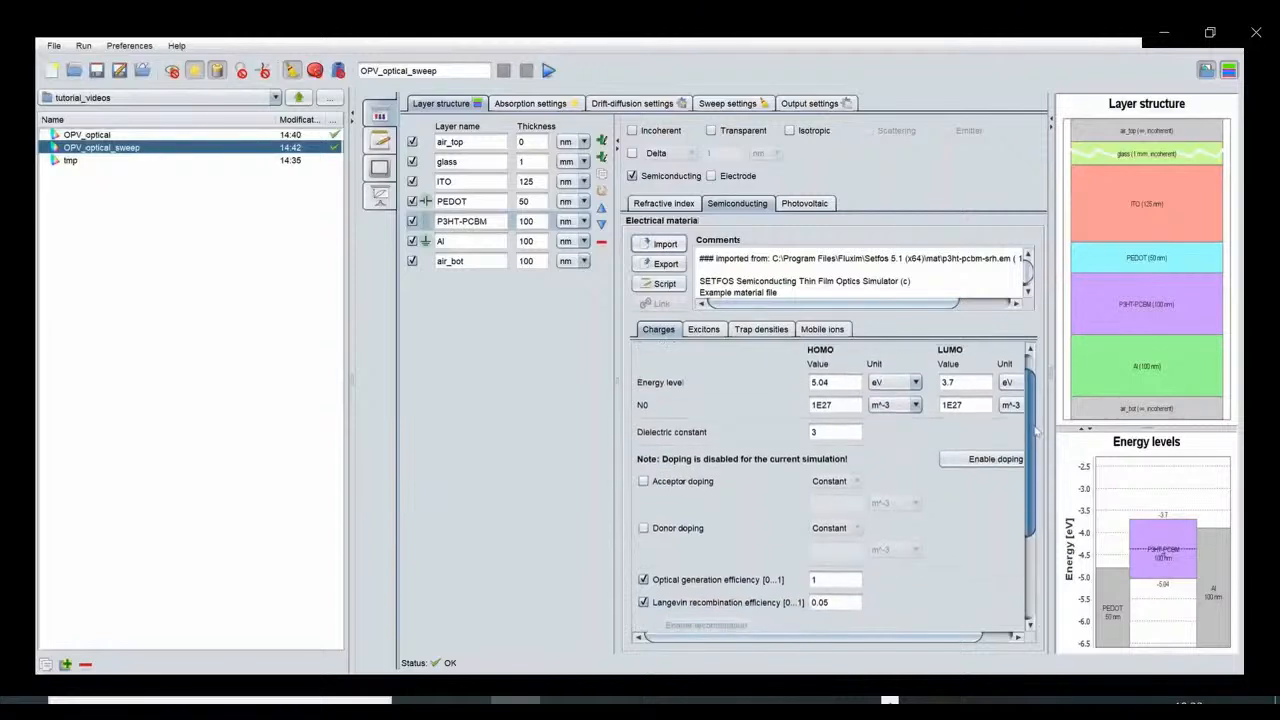
pyautogui.scroll(1, 1036, 430)
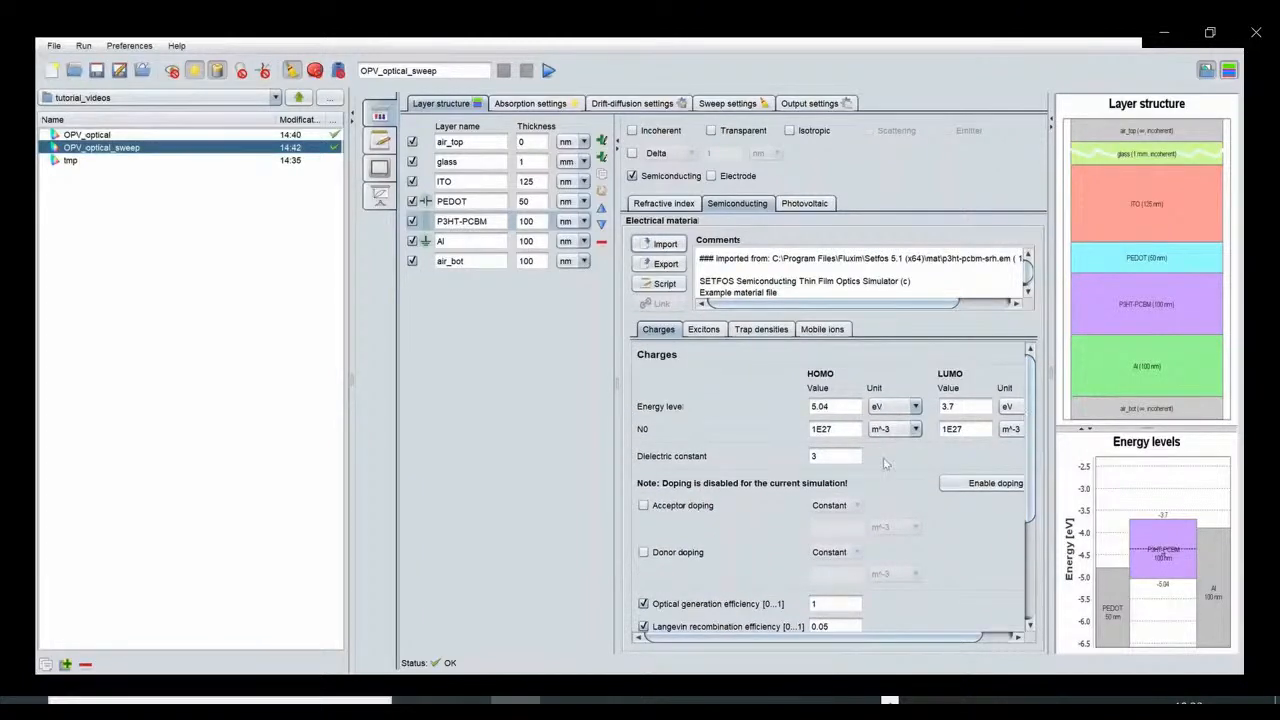
pyautogui.scroll(-3, 1036, 455)
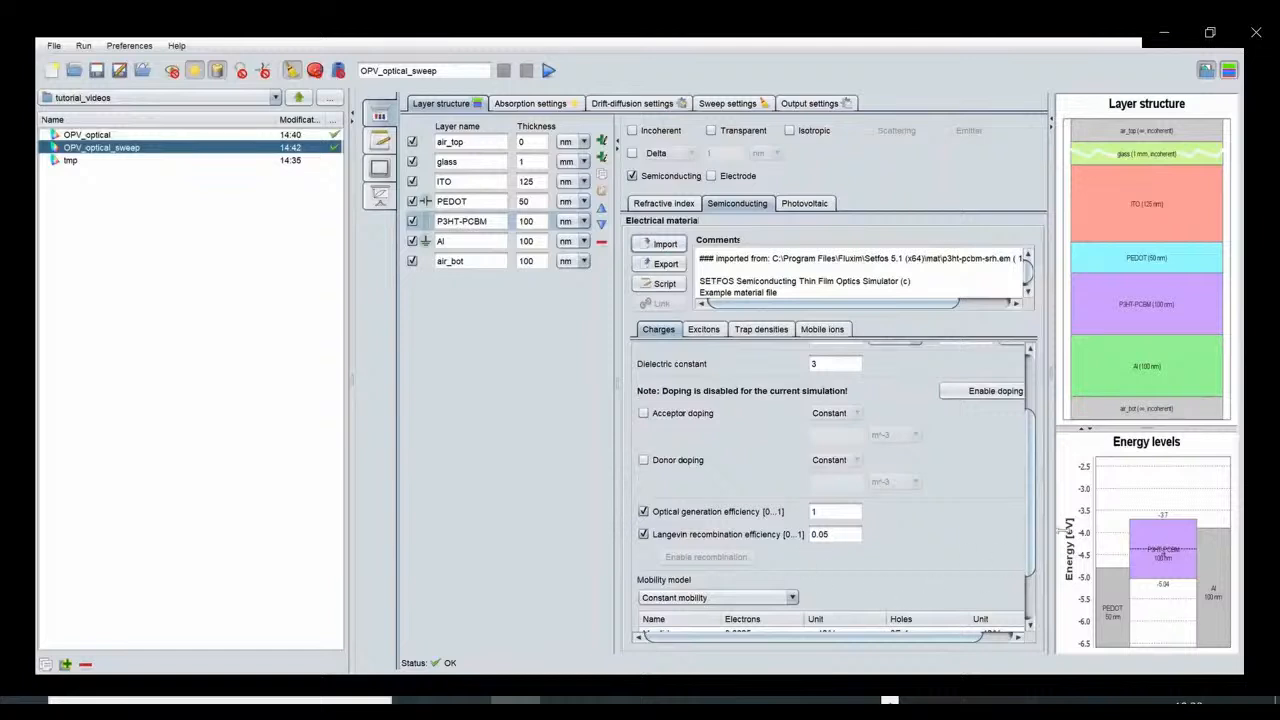
pyautogui.moveTo(1029, 525); pyautogui.dragTo(1027, 556)
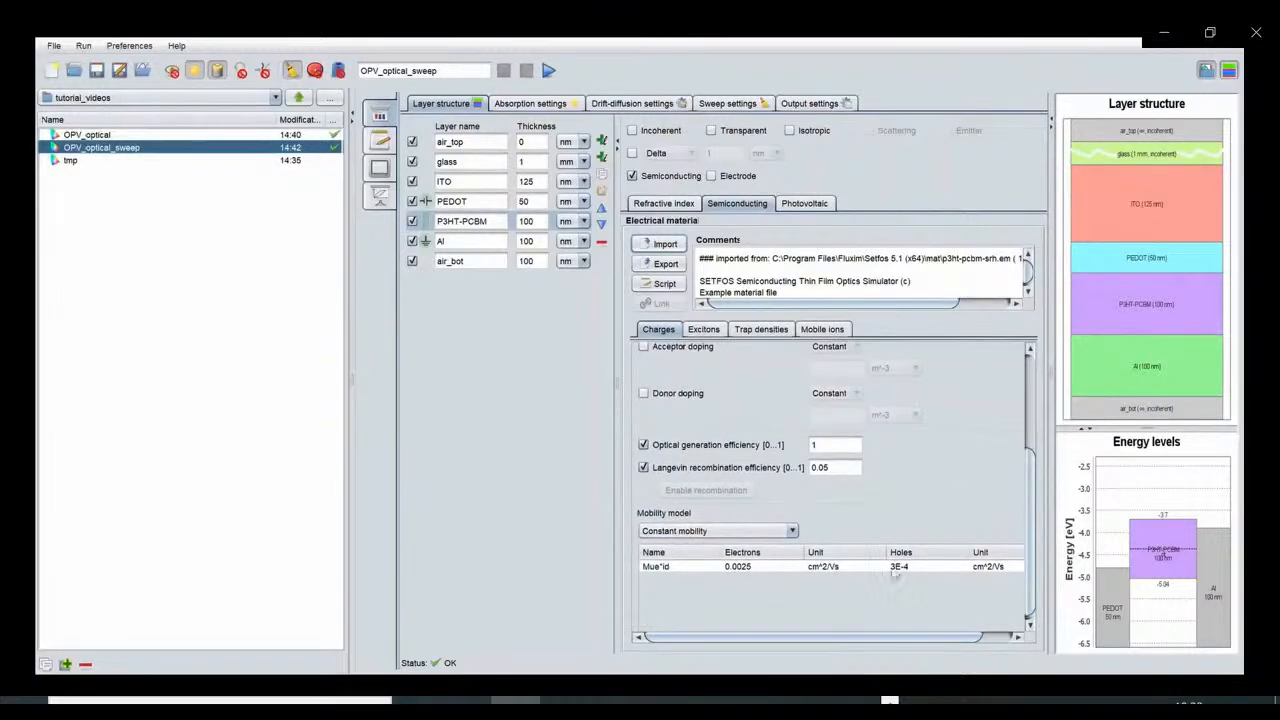
pyautogui.moveTo(1029, 559); pyautogui.dragTo(1023, 447)
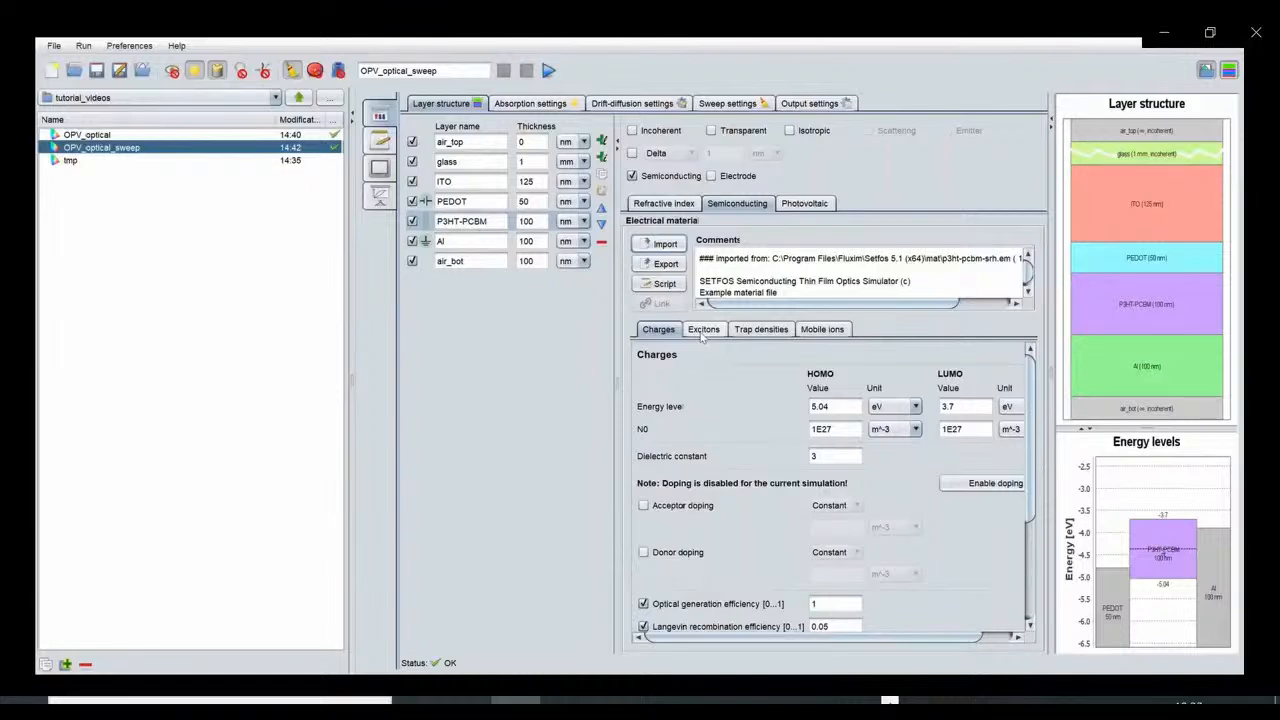
pyautogui.click(702, 334)
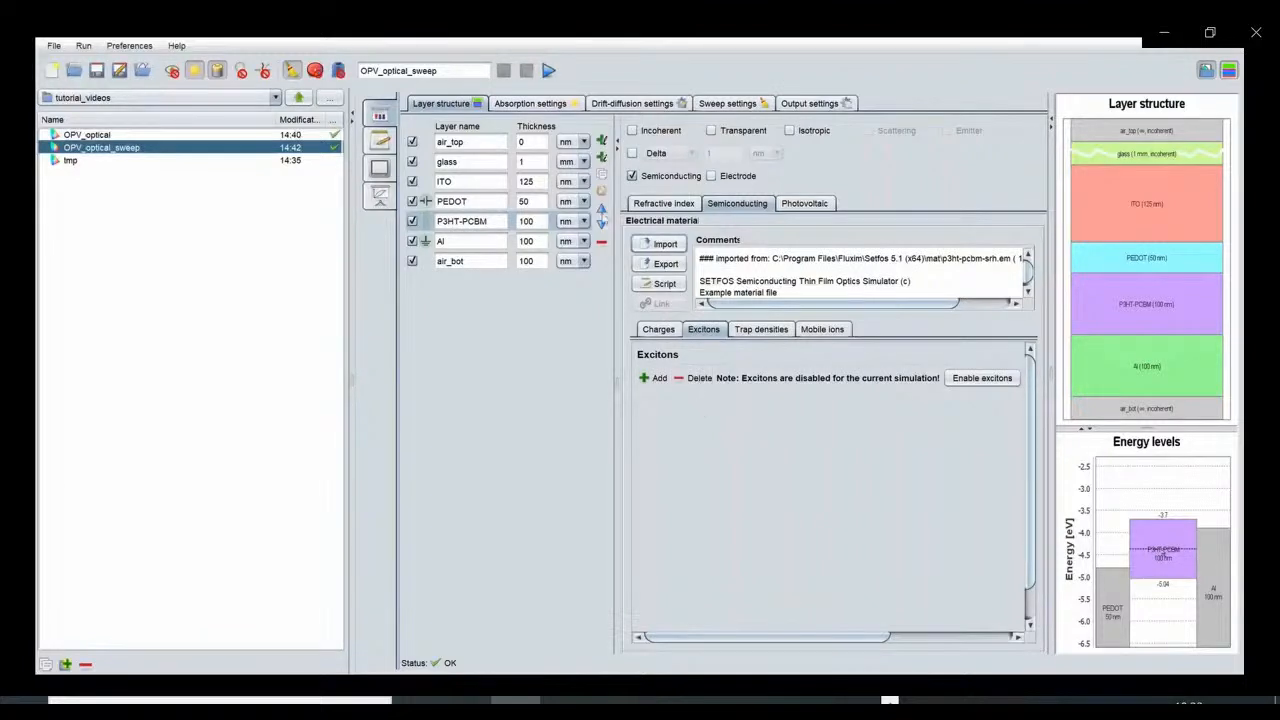
# Step: Enable electrical coupling with the Charge coupling option in the absorption settings
pyautogui.click(530, 104)
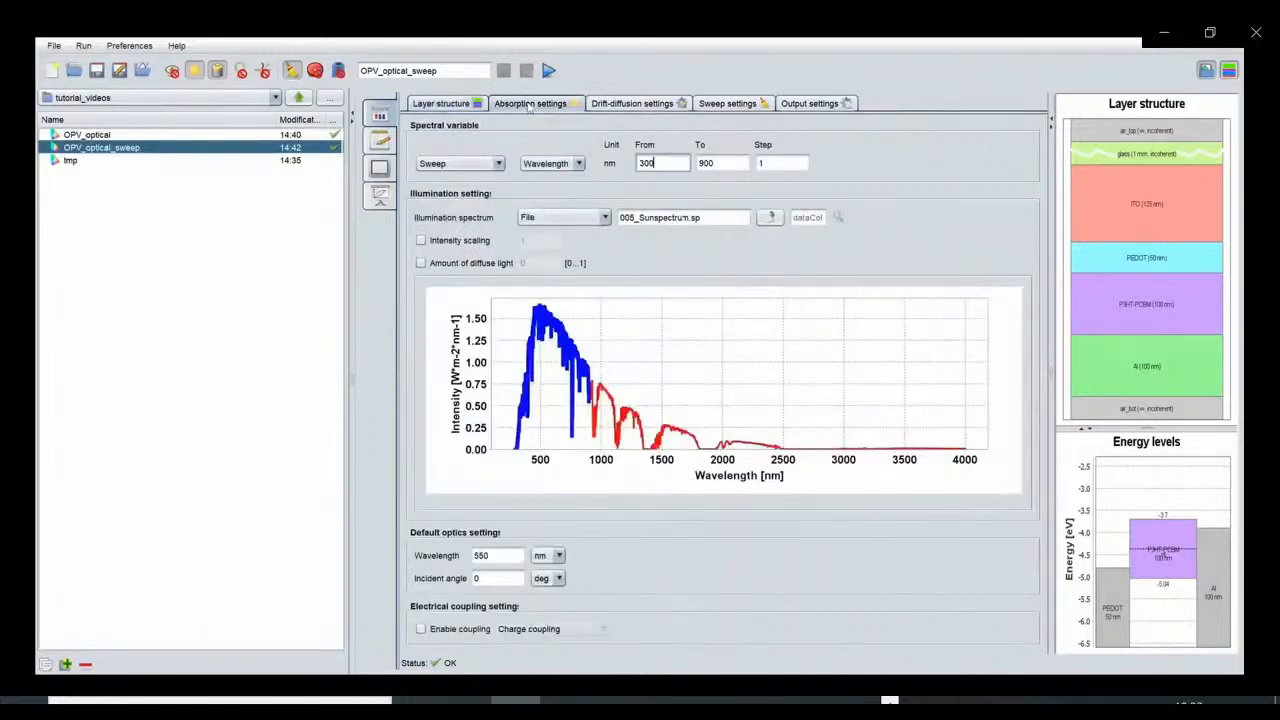
pyautogui.click(421, 629)
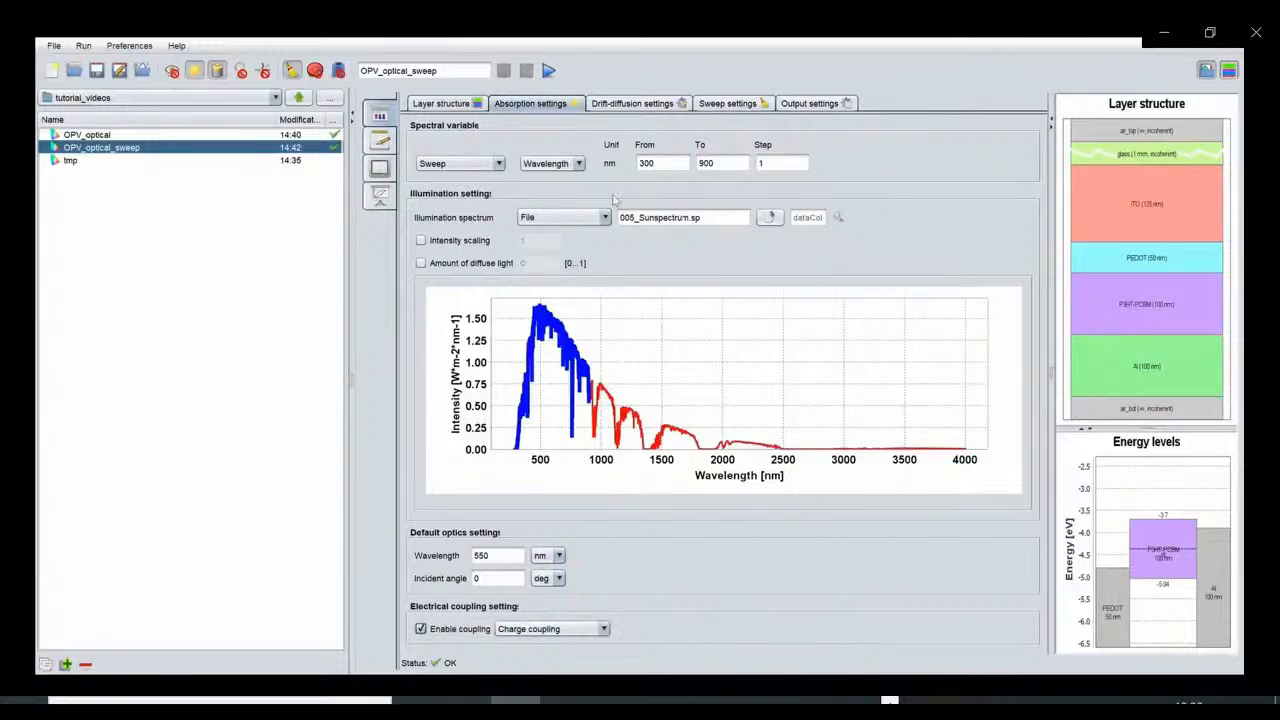
pyautogui.click(632, 103)
# Step: Enable trapping and SRH recombination for the simulation from the P3HT-PCBM layer's trap densities
pyautogui.click(440, 103)
pyautogui.click(761, 330)
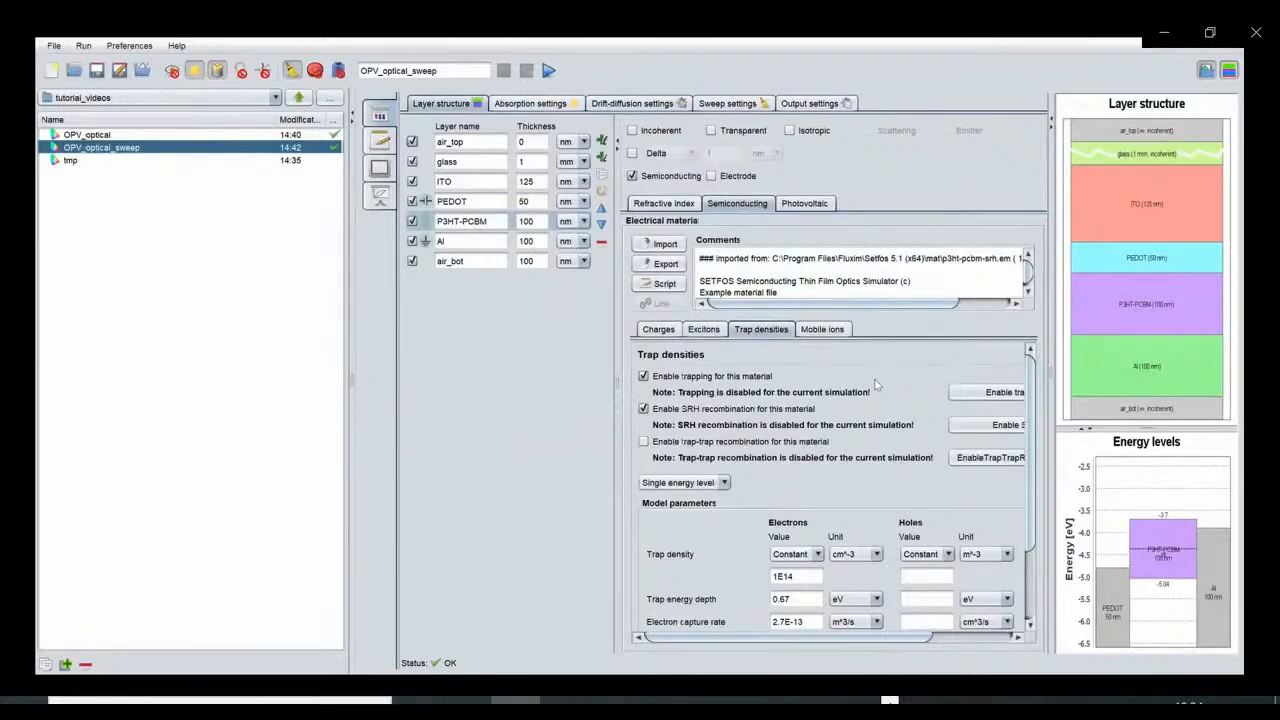
pyautogui.click(962, 395)
pyautogui.click(967, 428)
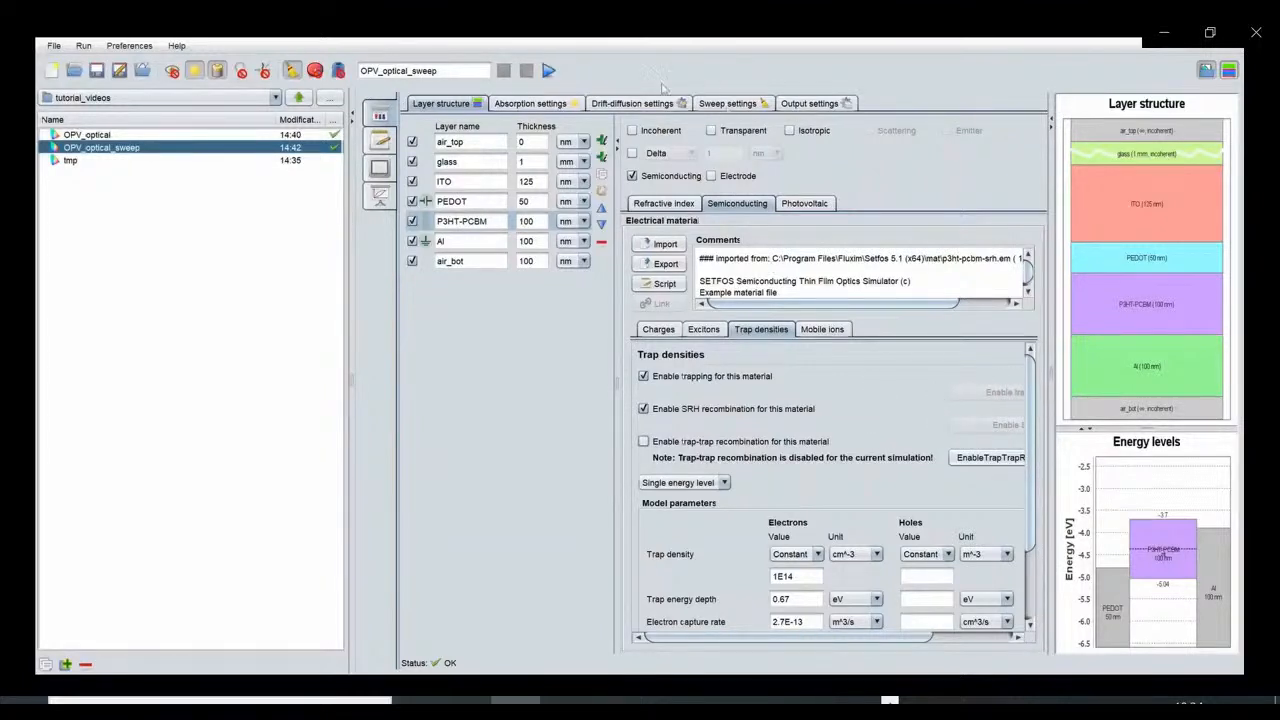
# Step: Set the drift-diffusion voltage to 0 V and name the simulation OPV_optoelectronic_Jsc
pyautogui.click(614, 104)
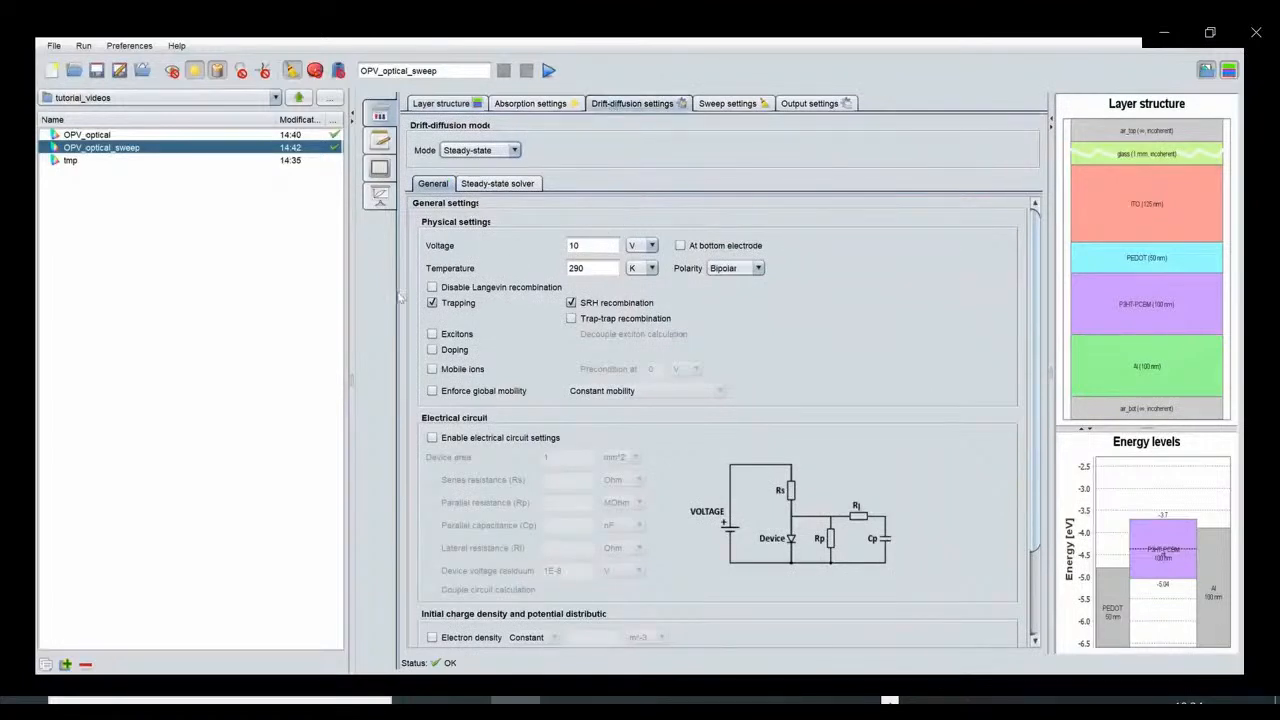
pyautogui.click(598, 254)
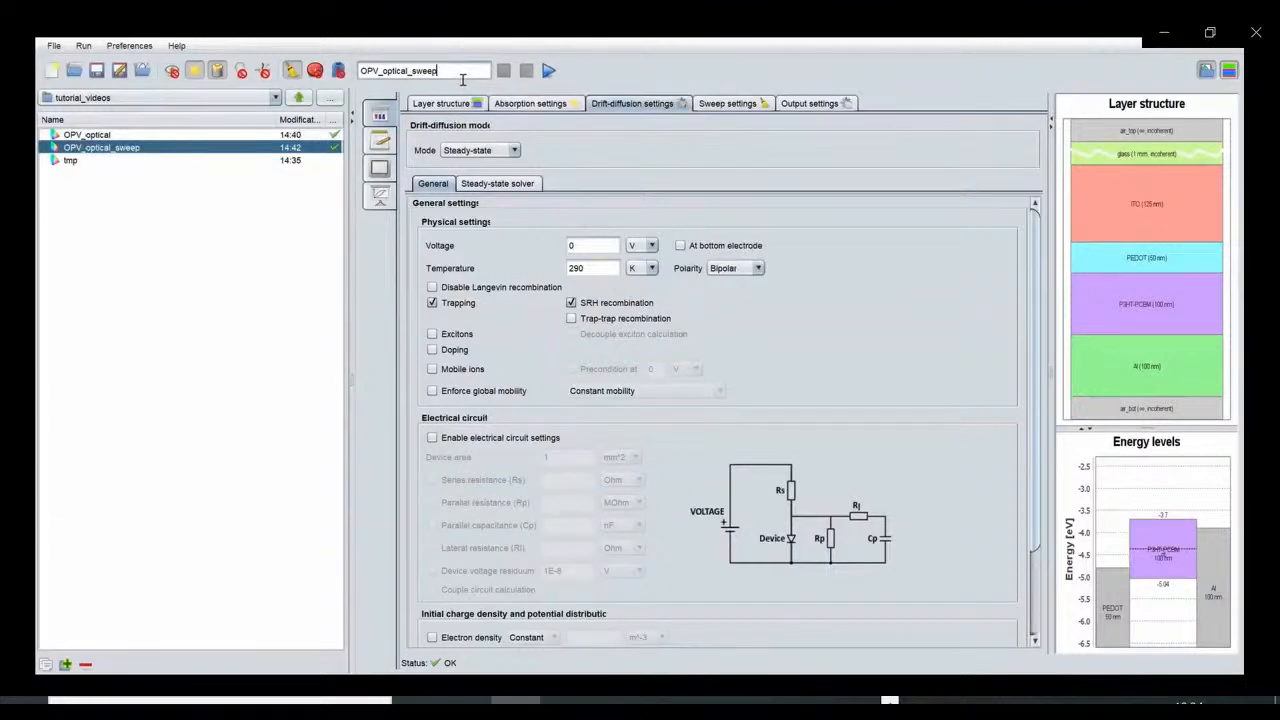
pyautogui.press('BackSpace')
pyautogui.press('BackSpace')
pyautogui.press('BackSpace')
pyautogui.press('BackSpace')
pyautogui.press('BackSpace')
pyautogui.press('BackSpace')
pyautogui.press('BackSpace')
pyautogui.press('BackSpace')
pyautogui.press('BackSpace')
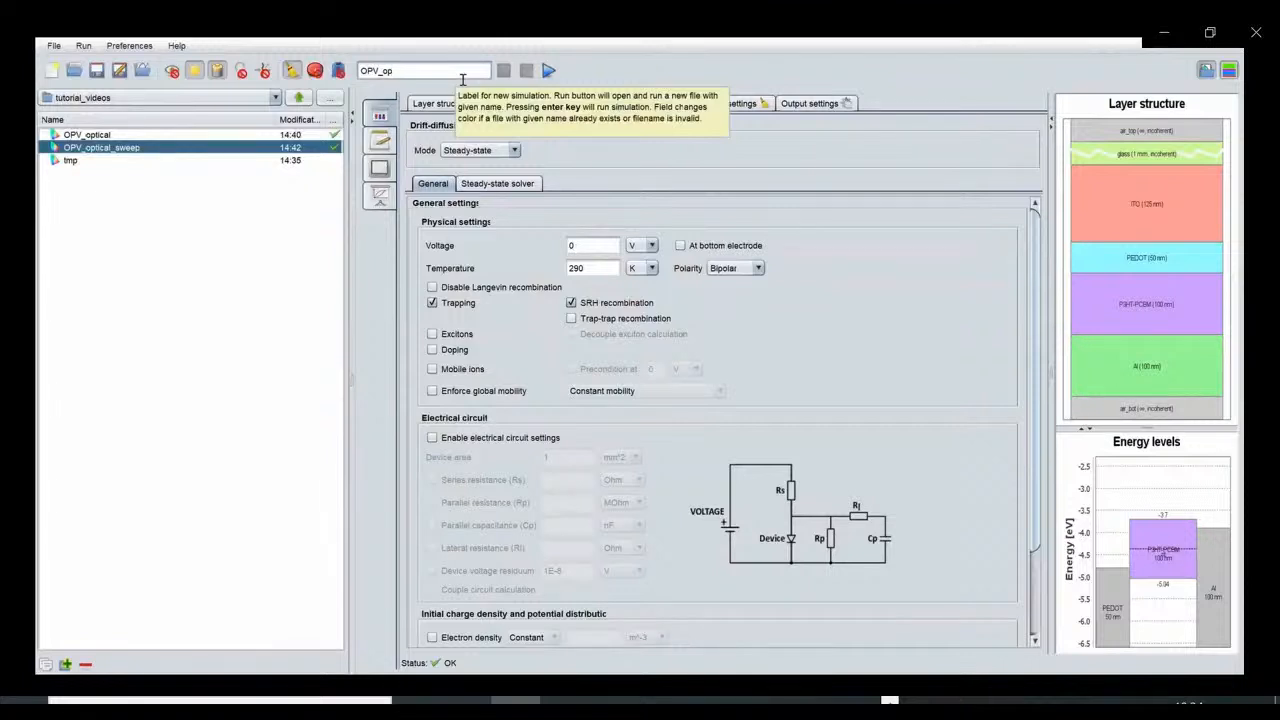
pyautogui.press('BackSpace')
pyautogui.write('toelectronic_Jsc')
# Step: Run the simulation with the parameter sweep disabled and view its key figures and electrical current profiles
pyautogui.click(291, 70)
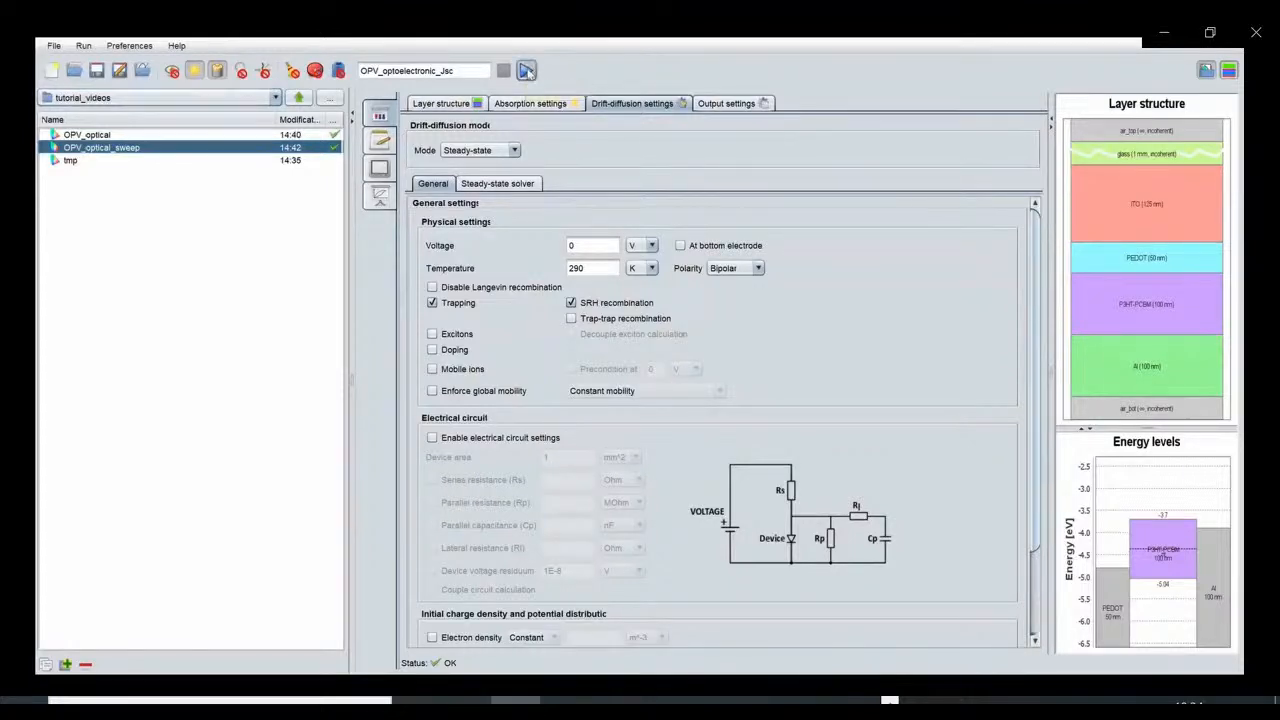
pyautogui.click(526, 71)
pyautogui.click(482, 150)
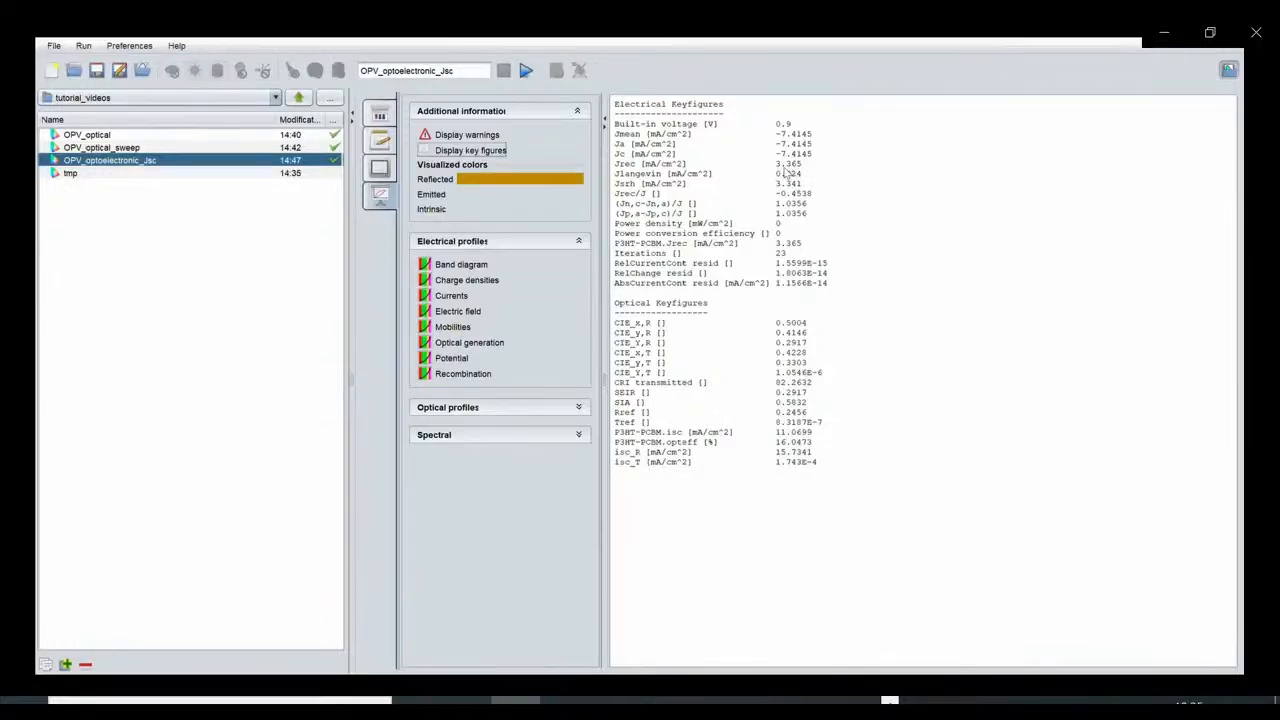
pyautogui.click(451, 296)
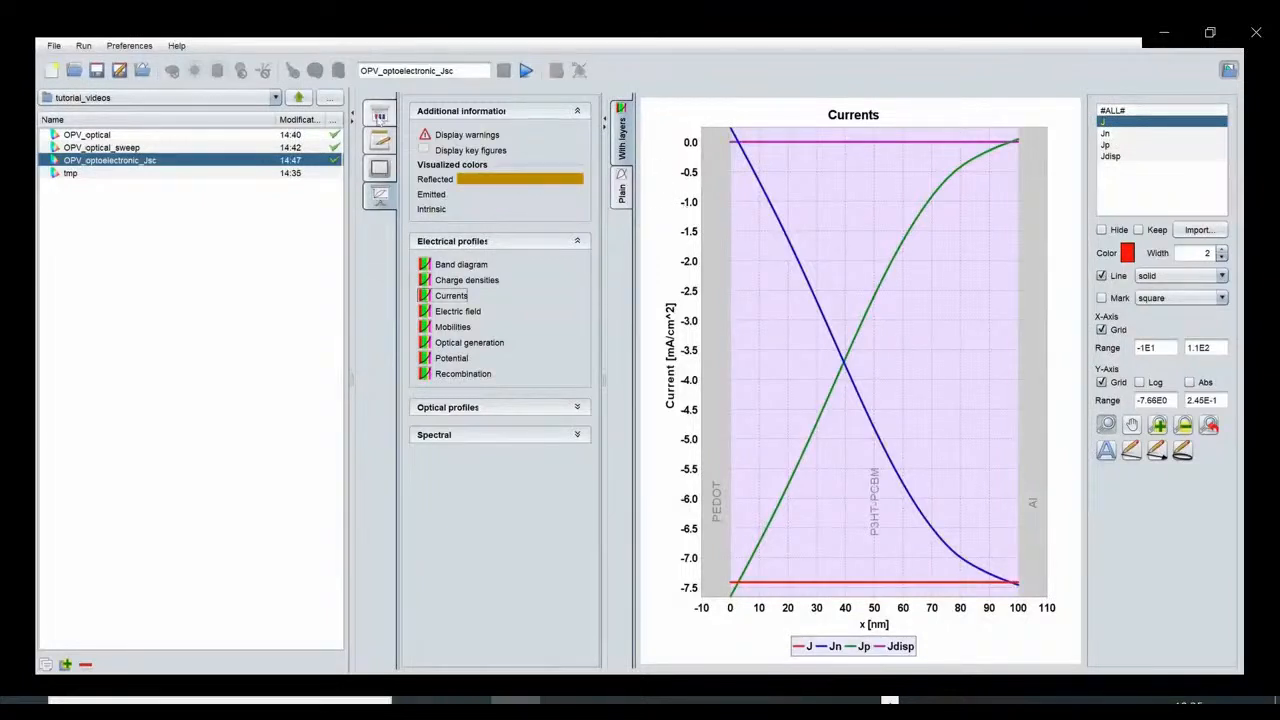
# Step: Run the P3HT-PCBM thickness sweep as OPV_optoelectronic_Jsc_sweep and plot the integrated currents
pyautogui.click(380, 116)
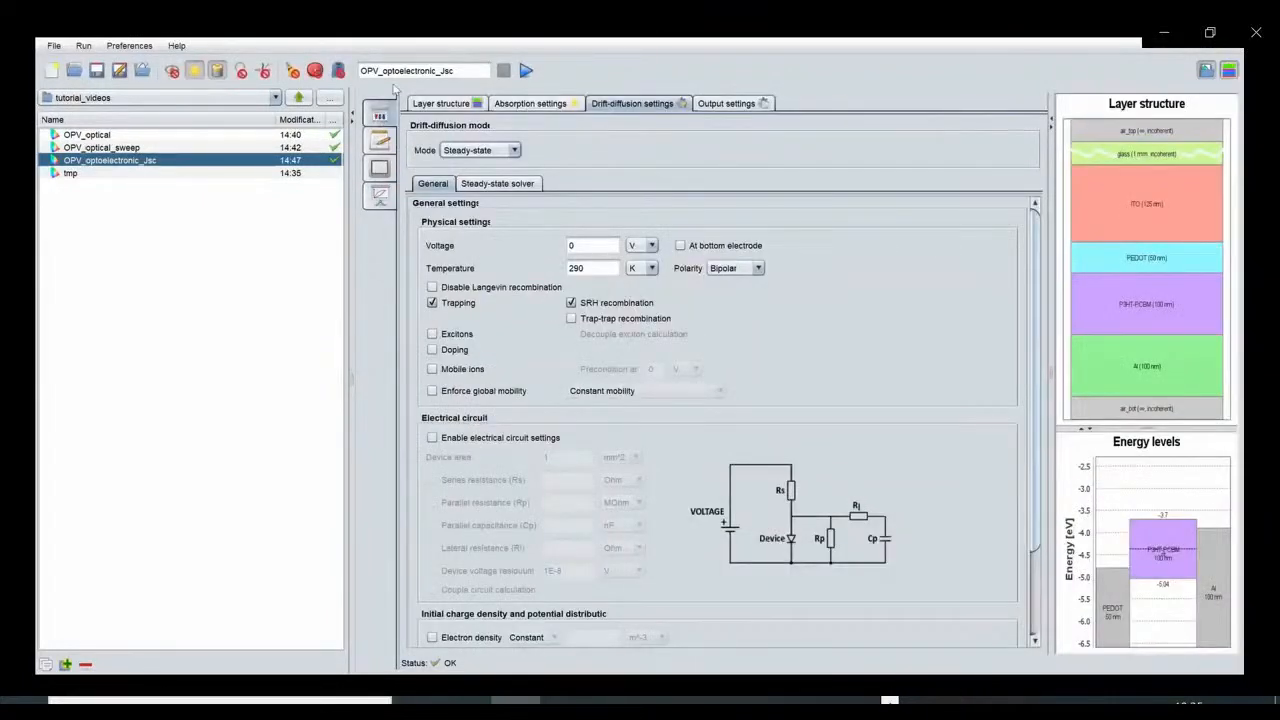
pyautogui.click(293, 72)
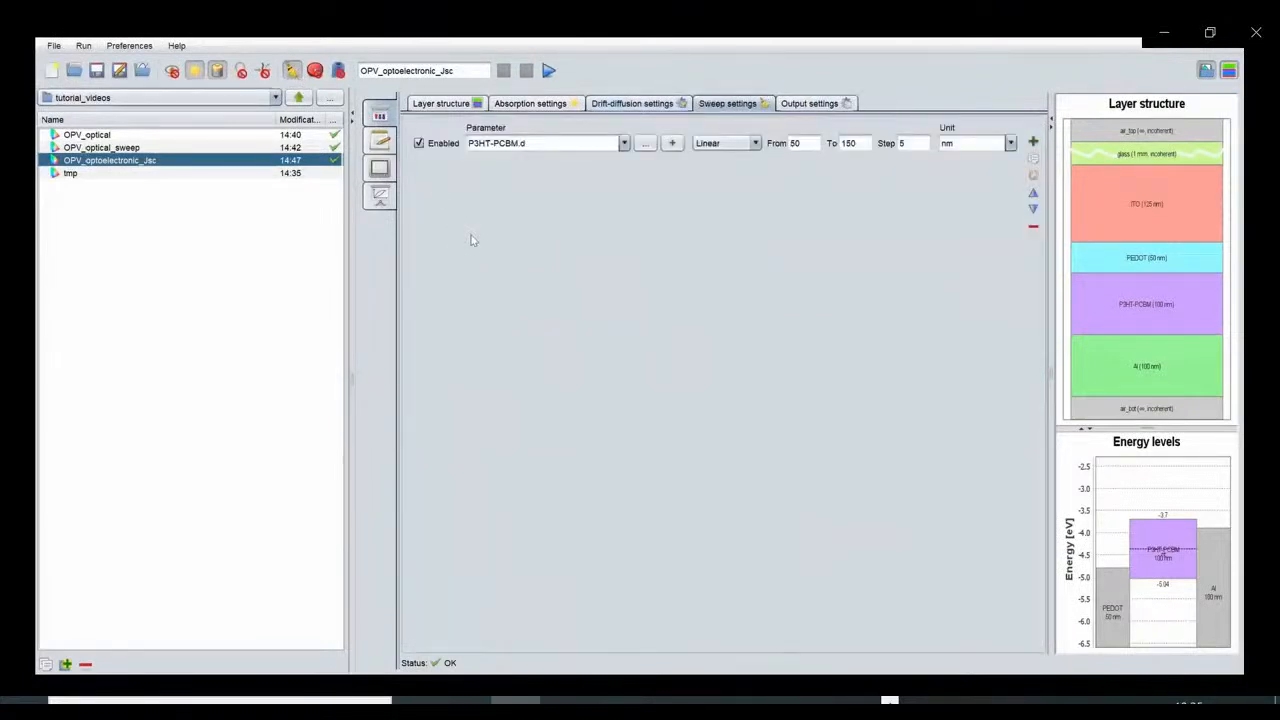
pyautogui.write('_sweep')
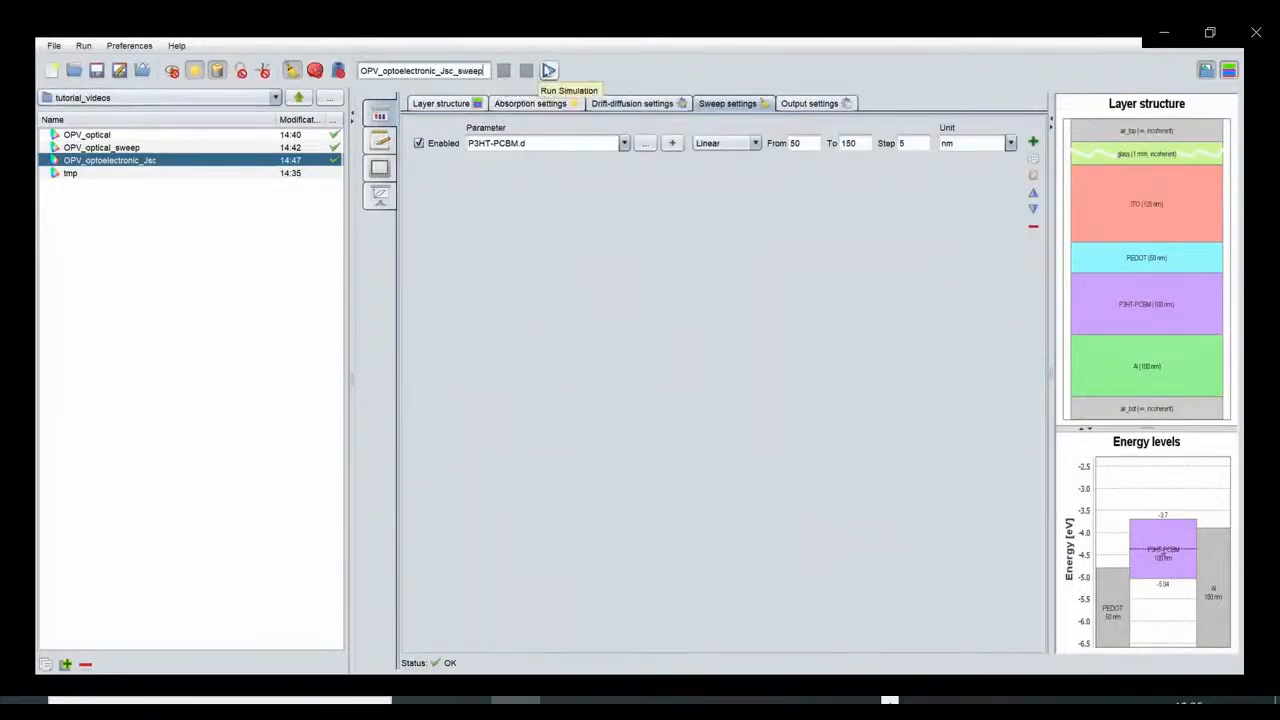
pyautogui.click(549, 70)
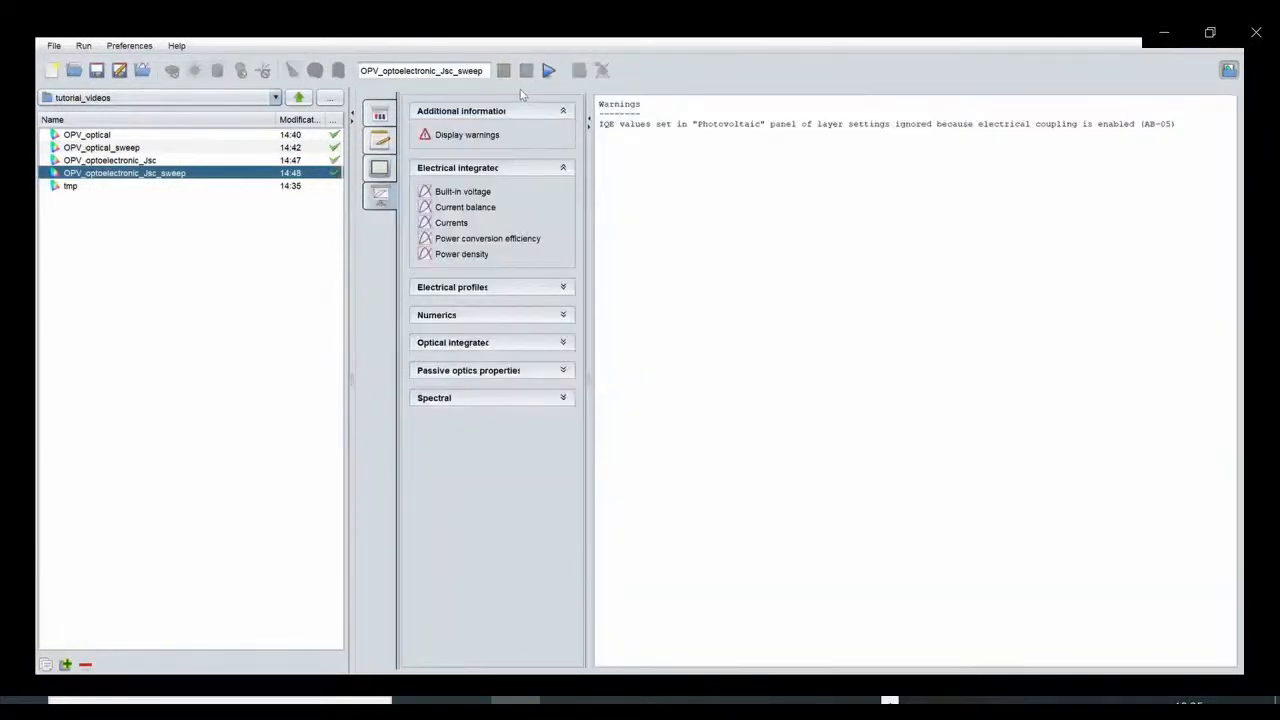
pyautogui.click(451, 223)
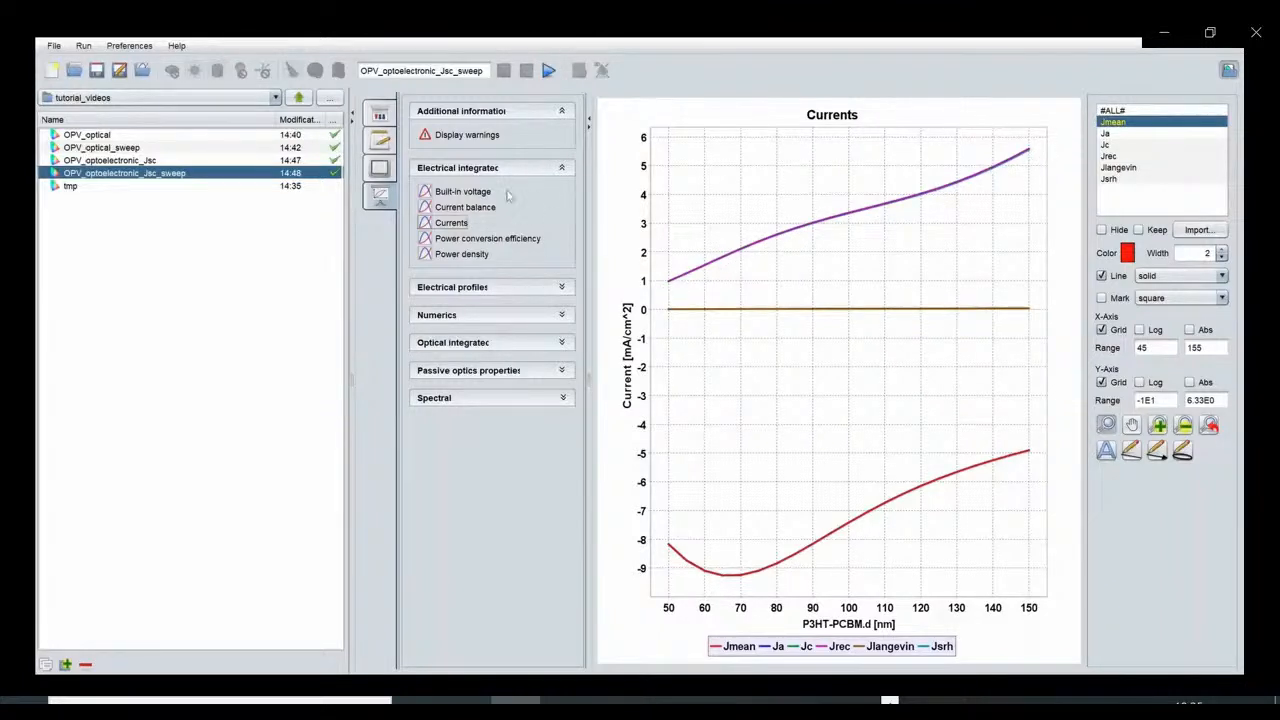
# Step: Disable the P3HT-PCBM thickness sweep and add a linear Voltage sweep from 0 to 0.75 V in 0.05 V steps
pyautogui.click(385, 118)
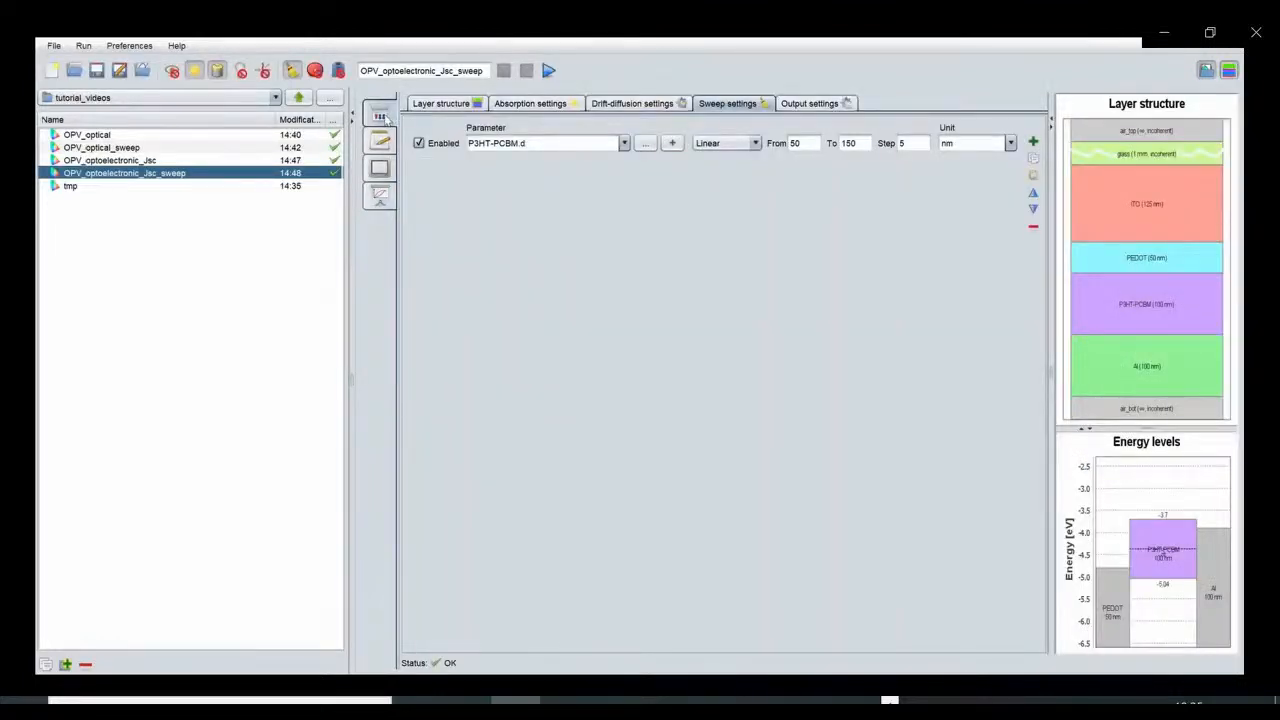
pyautogui.click(437, 142)
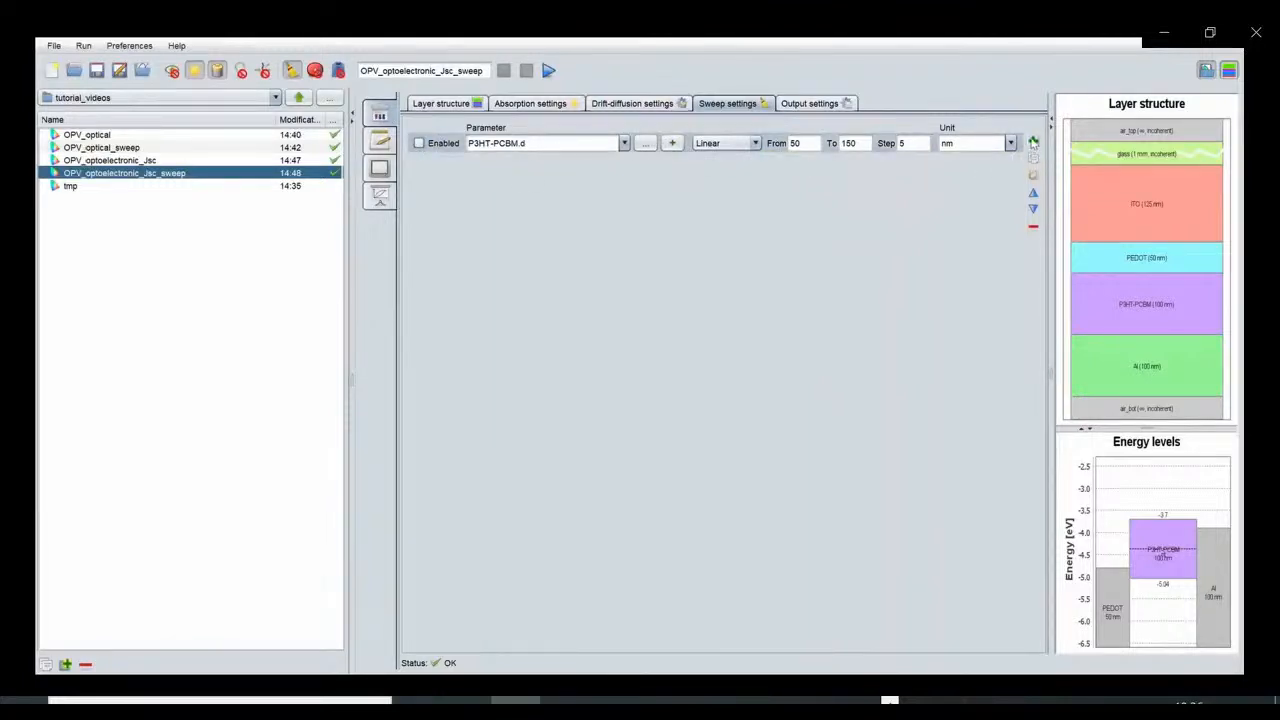
pyautogui.click(1033, 142)
pyautogui.click(646, 165)
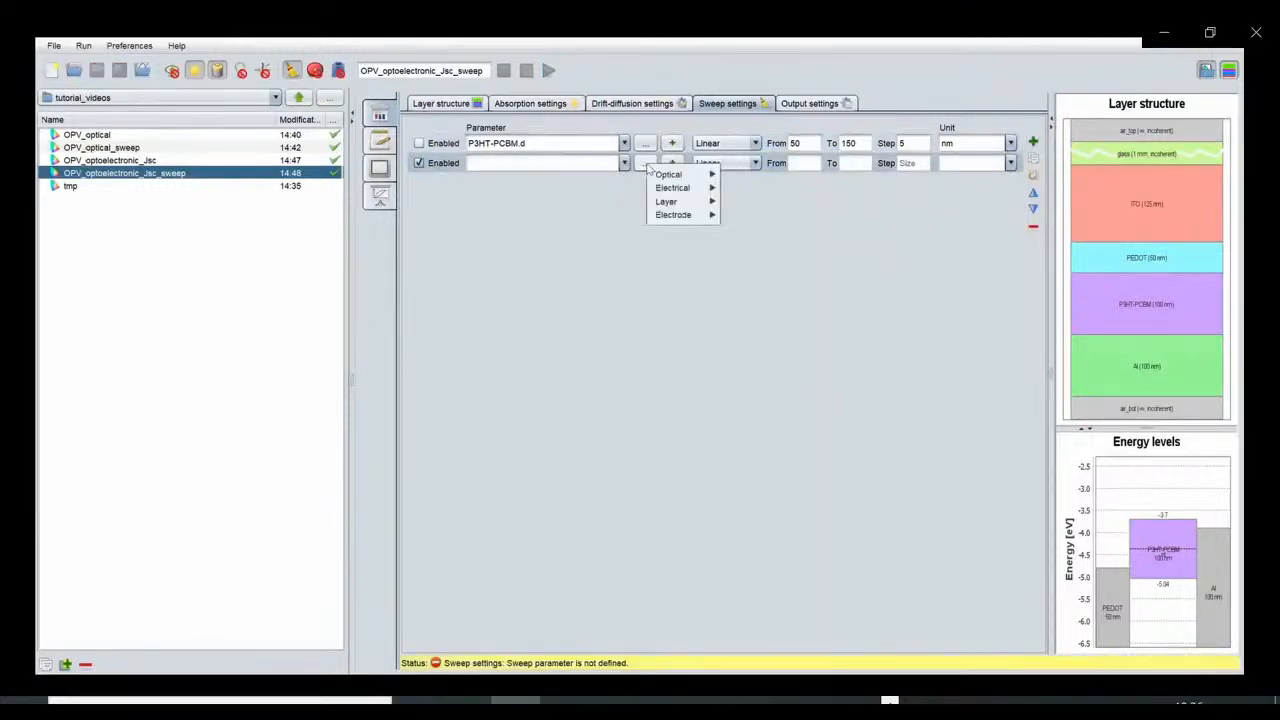
pyautogui.moveTo(672, 188)
pyautogui.click(762, 206)
pyautogui.click(820, 165)
pyautogui.click(850, 166)
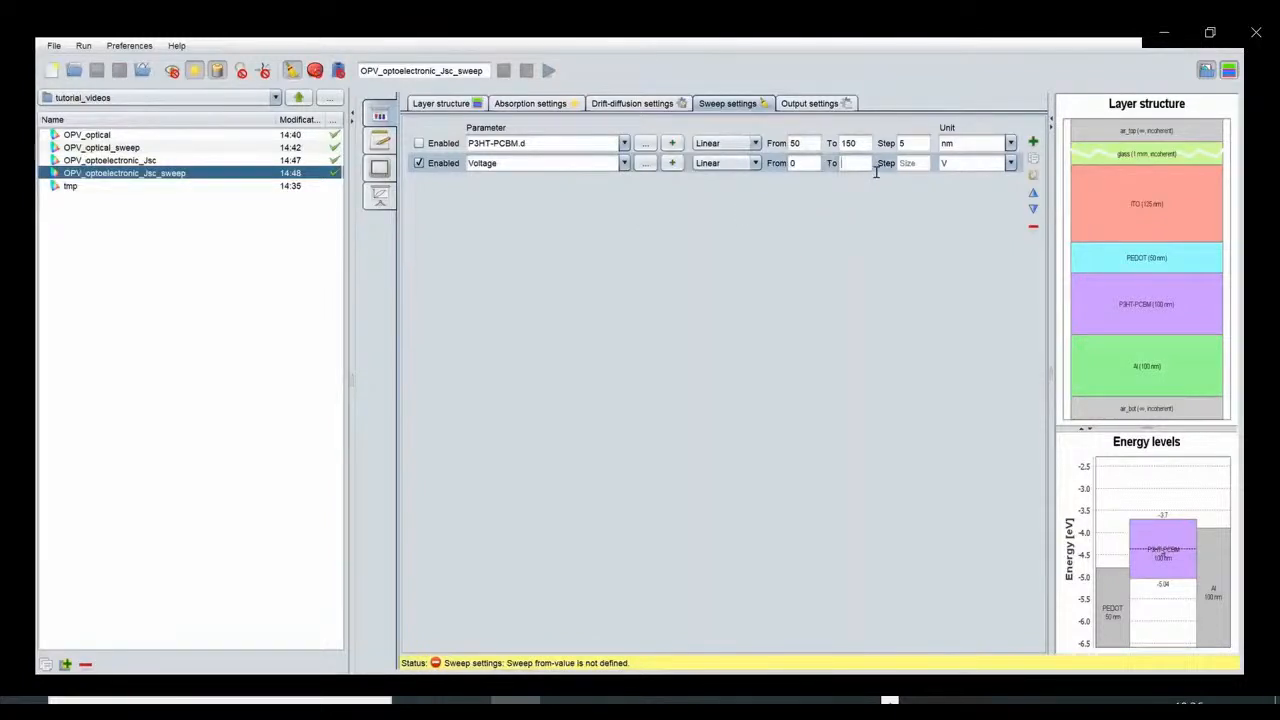
pyautogui.write('0.75')
pyautogui.click(930, 173)
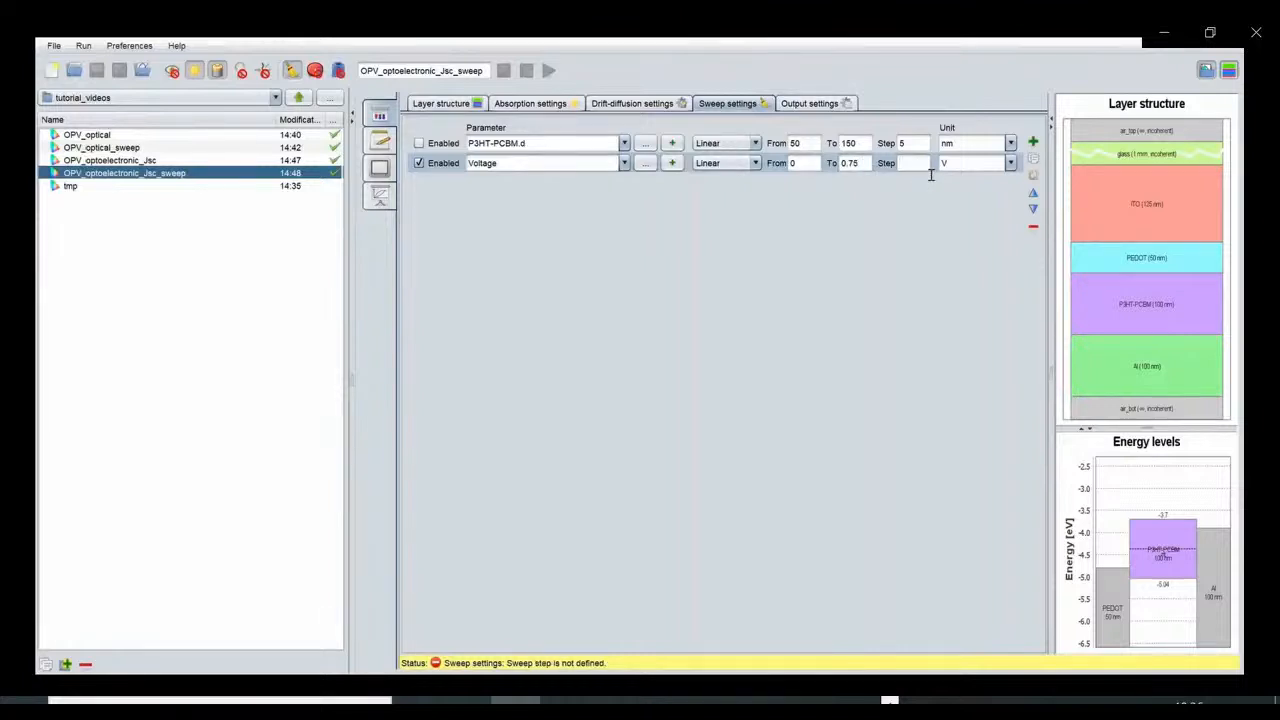
pyautogui.write('0.05')
# Step: Run the voltage sweep as OPV_optoelectronic_JV and view its key figures and currents plot
pyautogui.click(453, 108)
pyautogui.click(483, 71)
pyautogui.press('BackSpace')
pyautogui.press('BackSpace')
pyautogui.press('BackSpace')
pyautogui.press('BackSpace')
pyautogui.press('BackSpace')
pyautogui.press('BackSpace')
pyautogui.press('BackSpace')
pyautogui.press('BackSpace')
pyautogui.write('V')
pyautogui.click(549, 71)
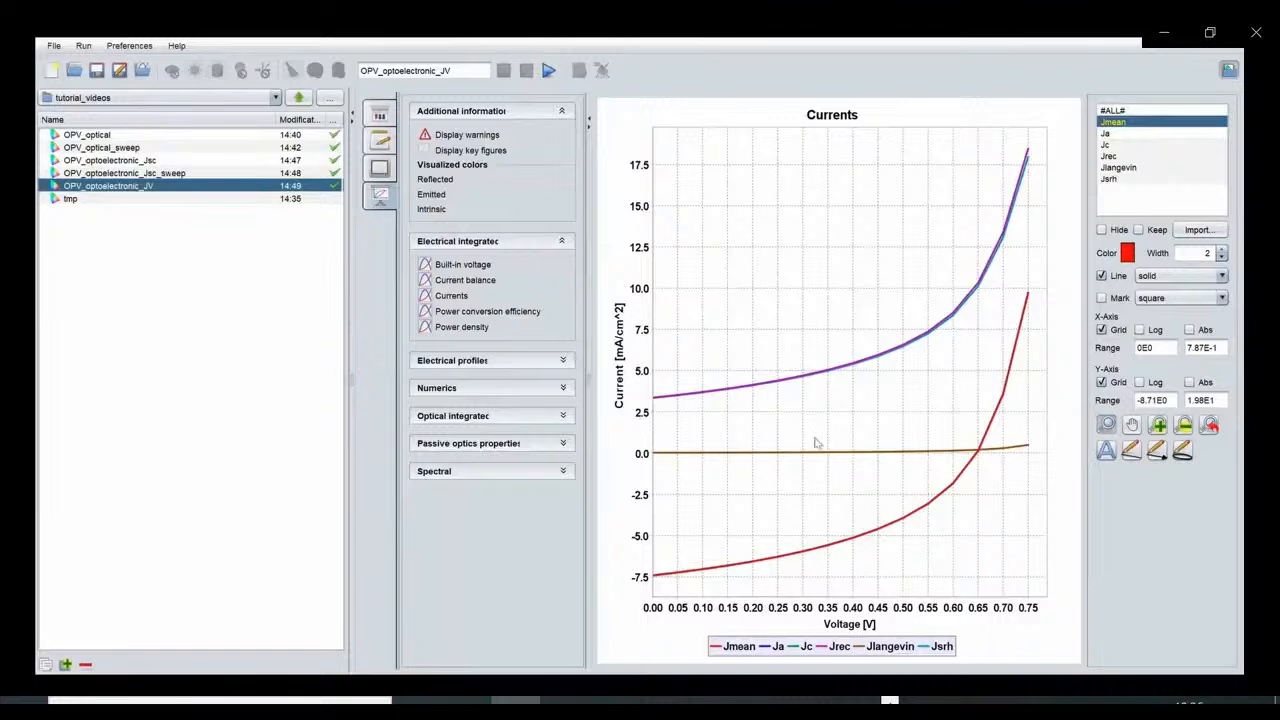
pyautogui.click(470, 150)
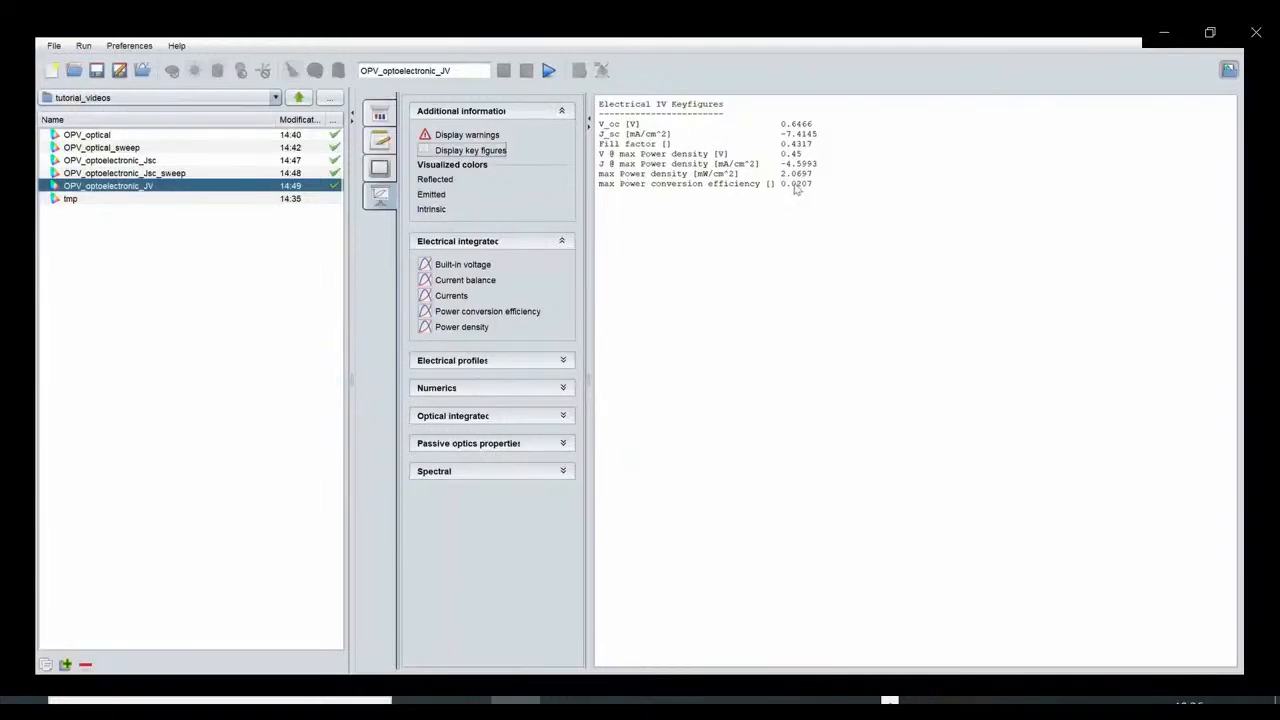
pyautogui.click(450, 297)
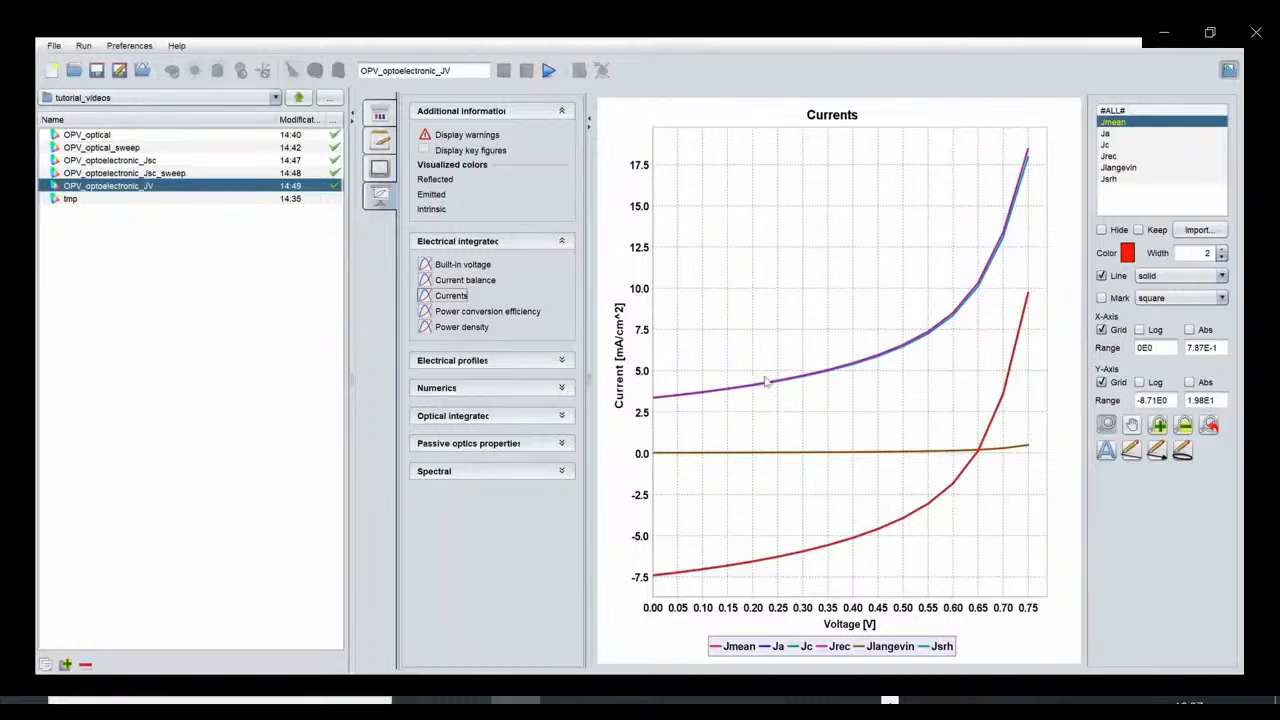
# Step: Add a sweep parameter for the P3HT-PCBM layer's electron trap density (Nt under N in its electrical material)
pyautogui.click(383, 117)
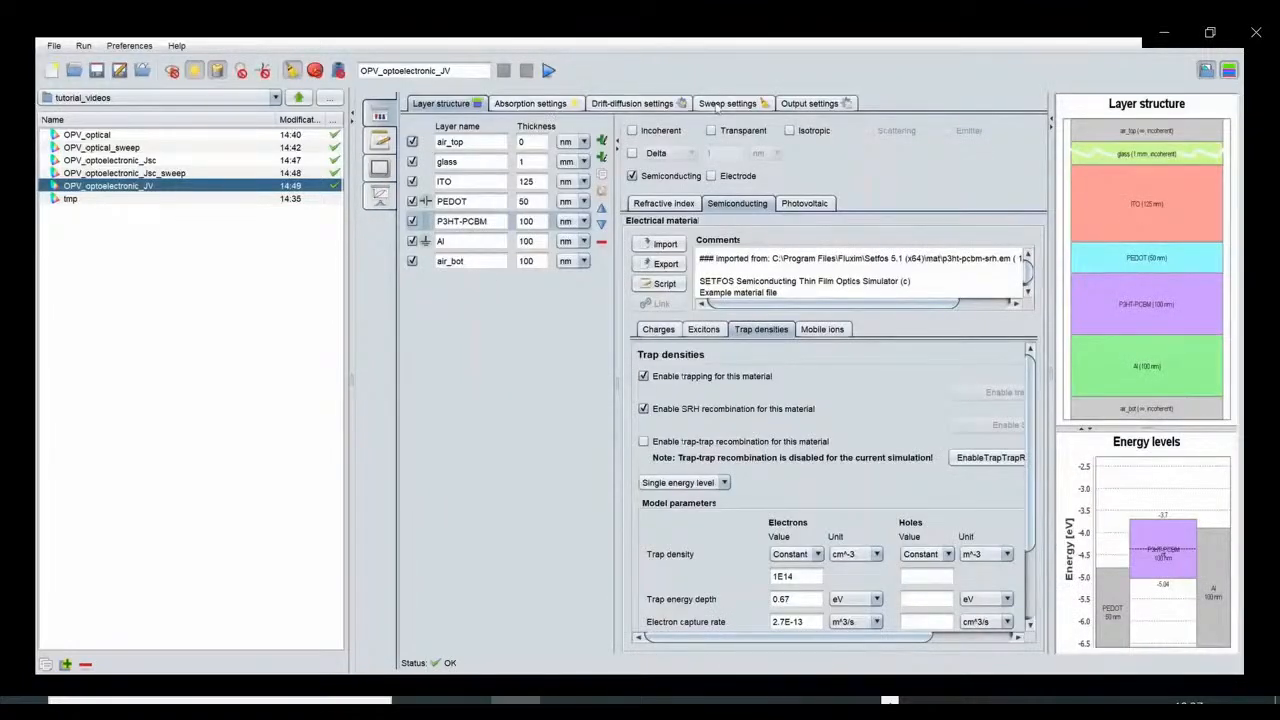
pyautogui.click(722, 106)
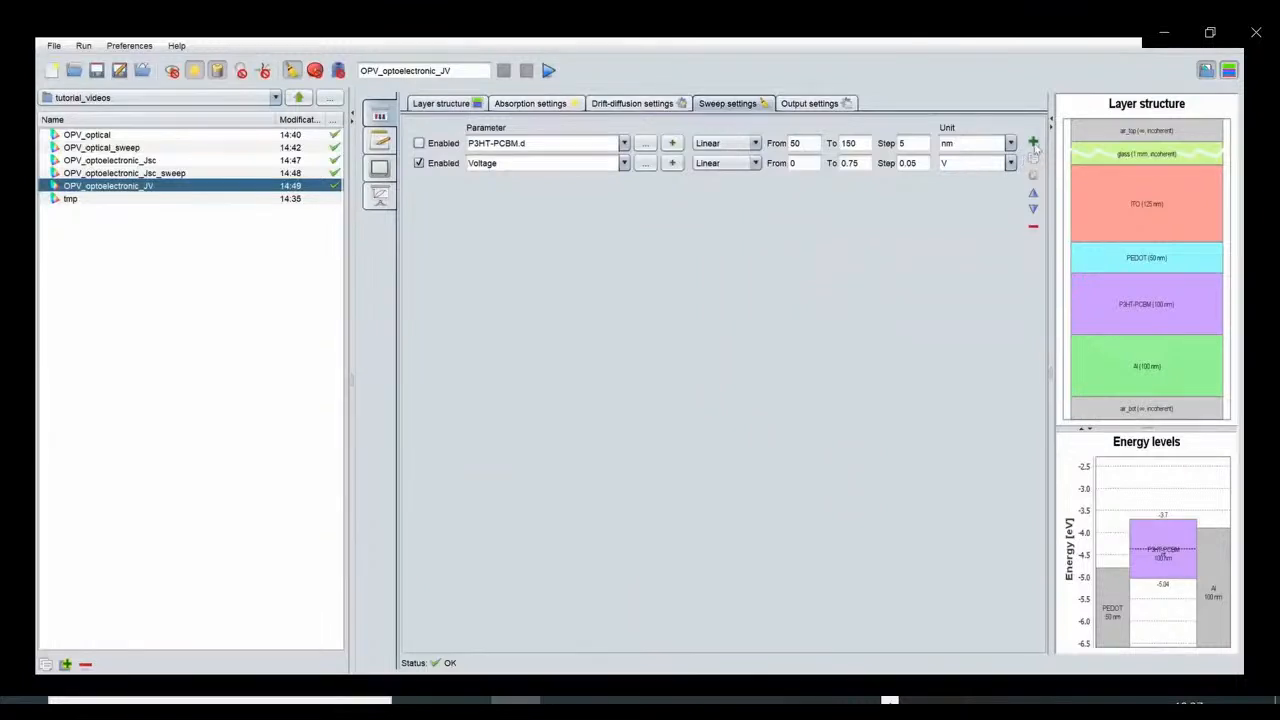
pyautogui.click(1033, 142)
pyautogui.click(646, 183)
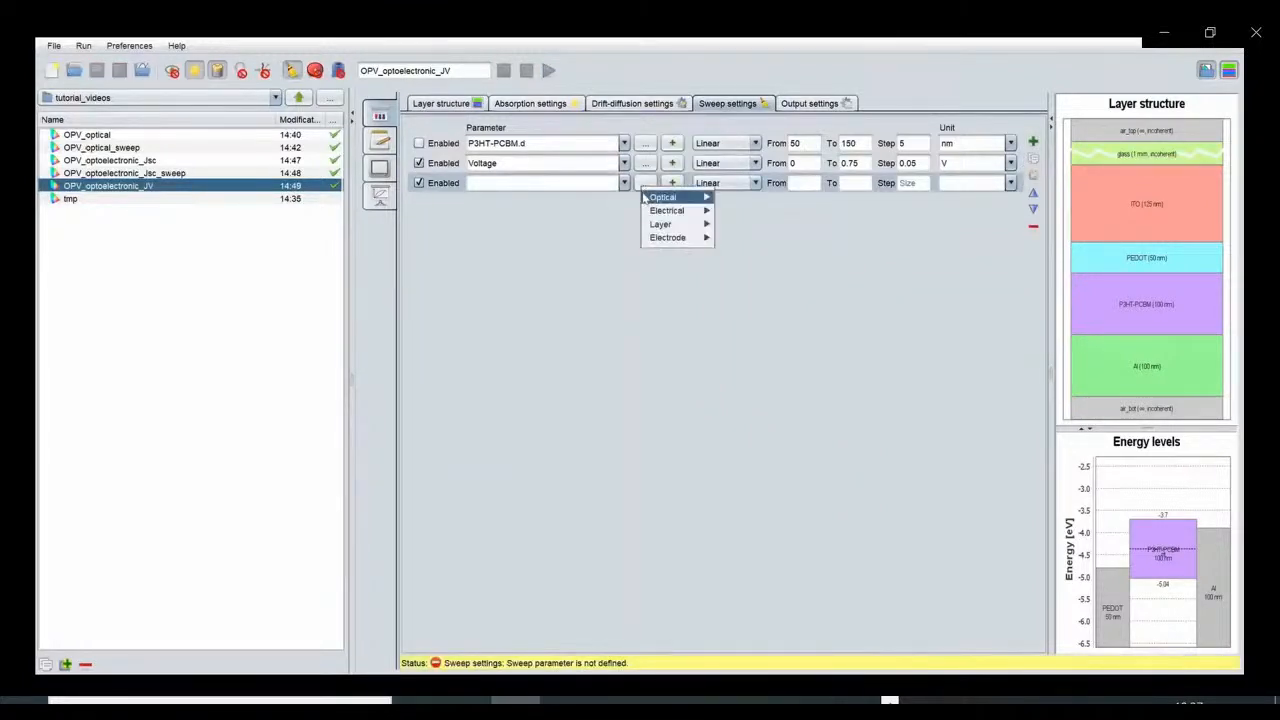
pyautogui.moveTo(650, 224)
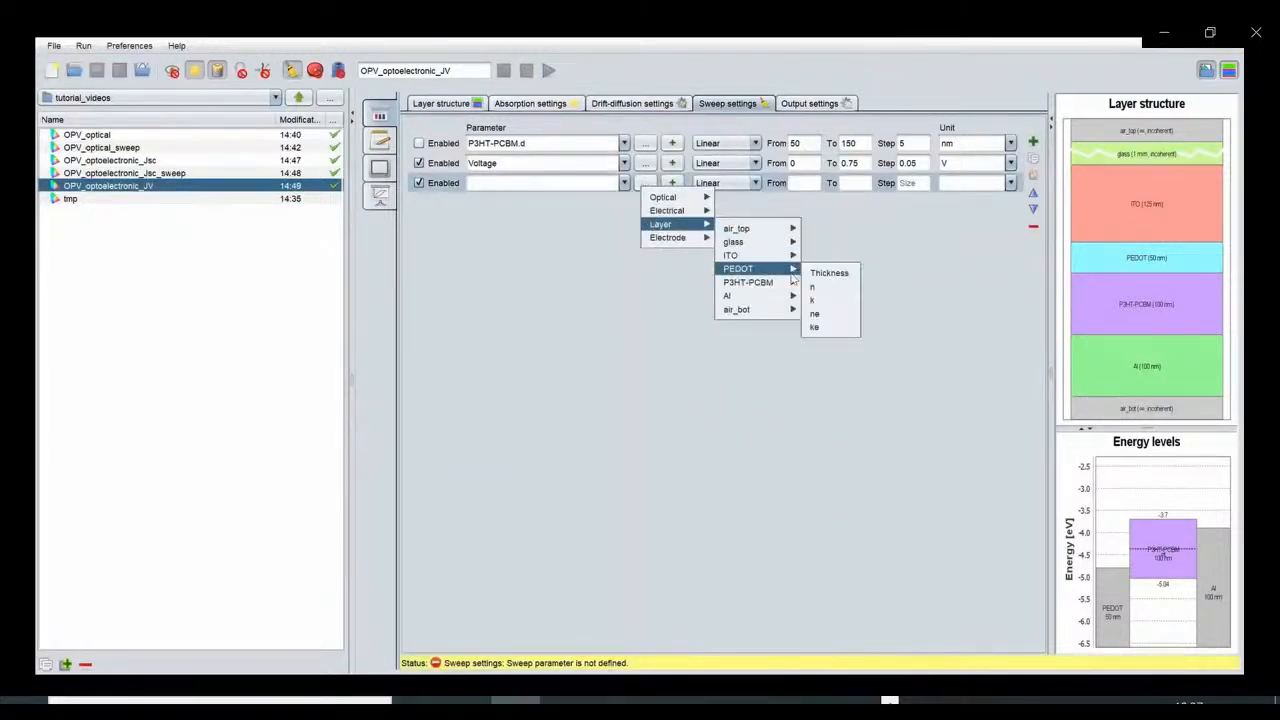
pyautogui.moveTo(785, 282)
pyautogui.moveTo(843, 354)
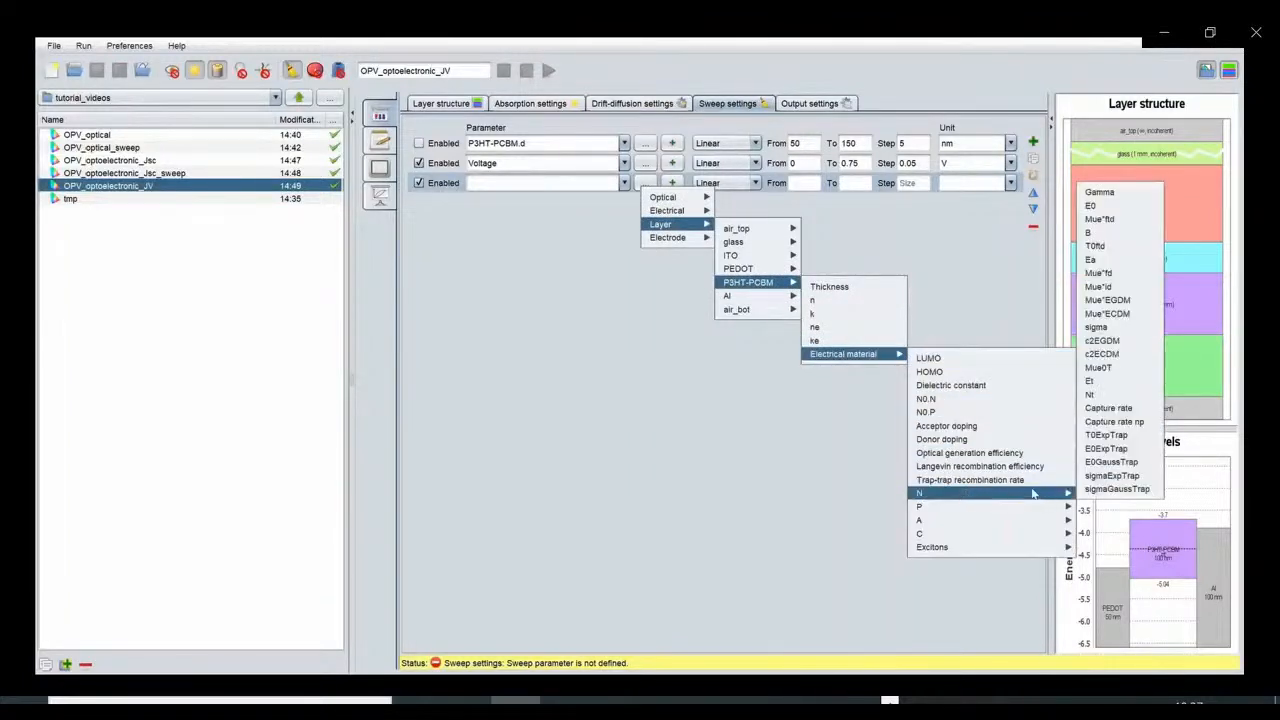
pyautogui.moveTo(1070, 494)
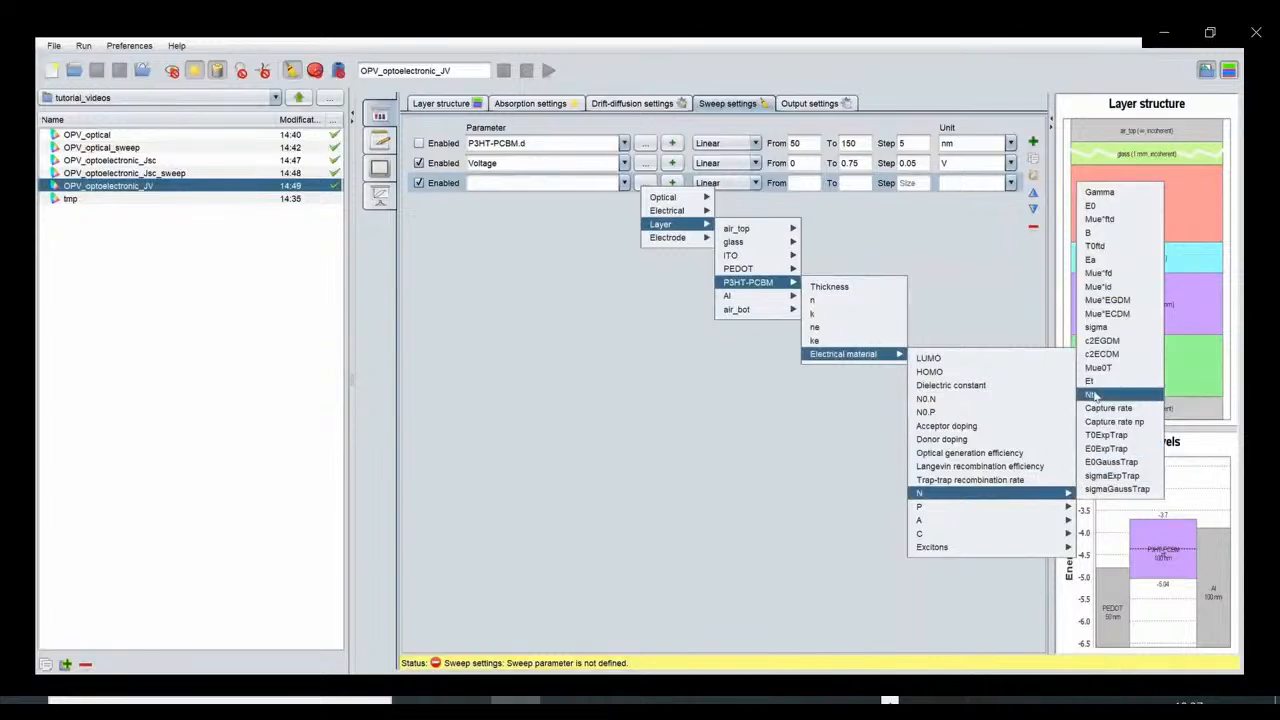
pyautogui.click(1097, 394)
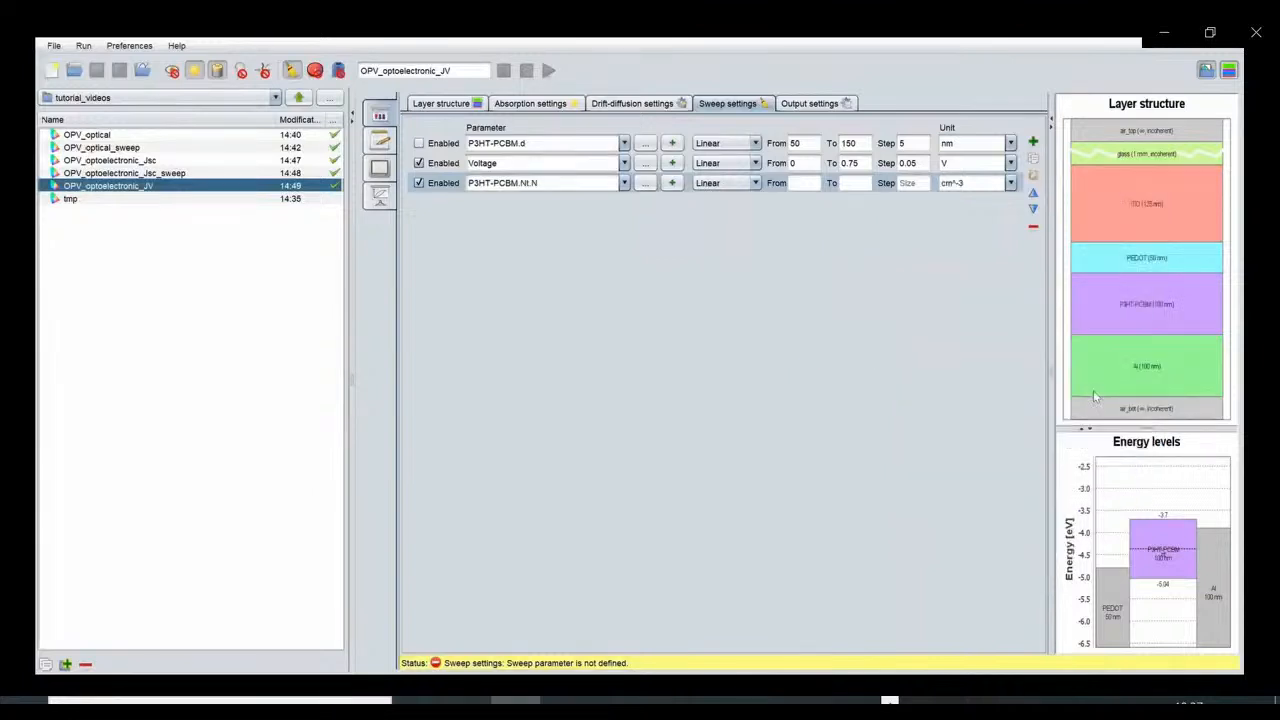
# Step: Set the P3HT-PCBM.Nt.N sweep to logarithmic from 1E8 to 1E14 cm^-3 with step 1
pyautogui.click(812, 195)
pyautogui.write('1E8')
pyautogui.click(855, 195)
pyautogui.write('1E14')
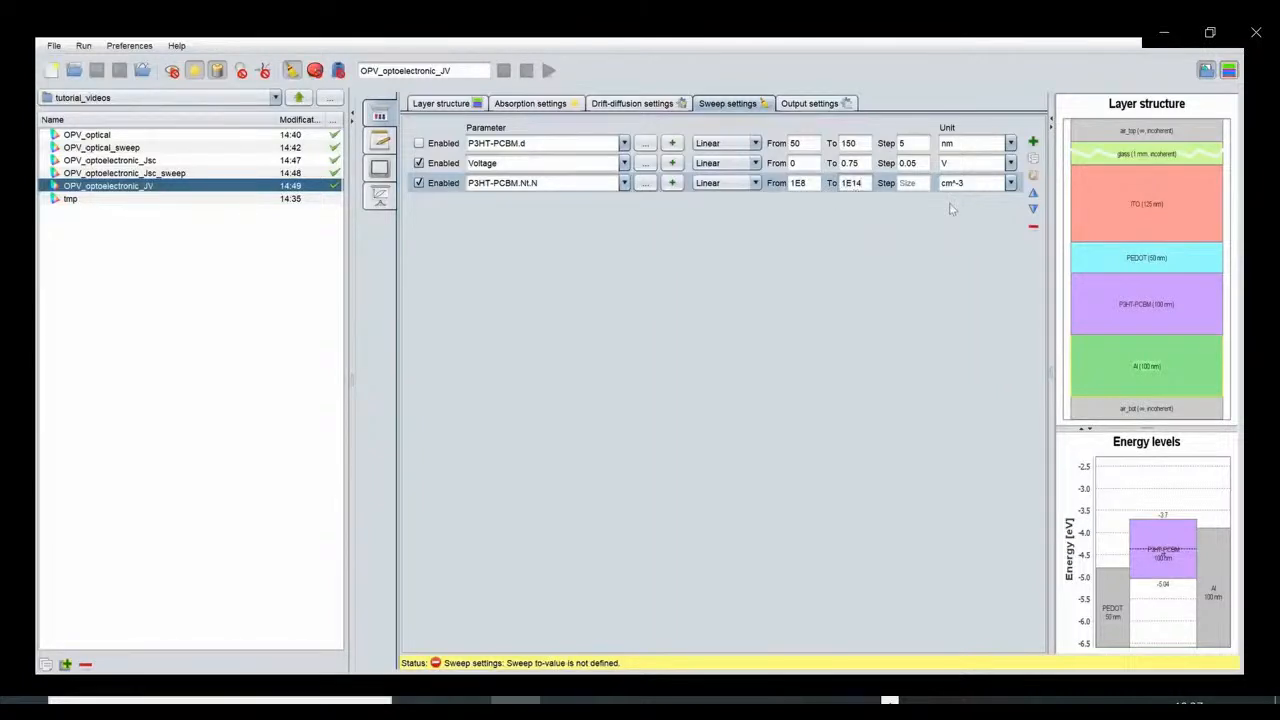
pyautogui.click(922, 186)
pyautogui.write('1')
pyautogui.click(712, 188)
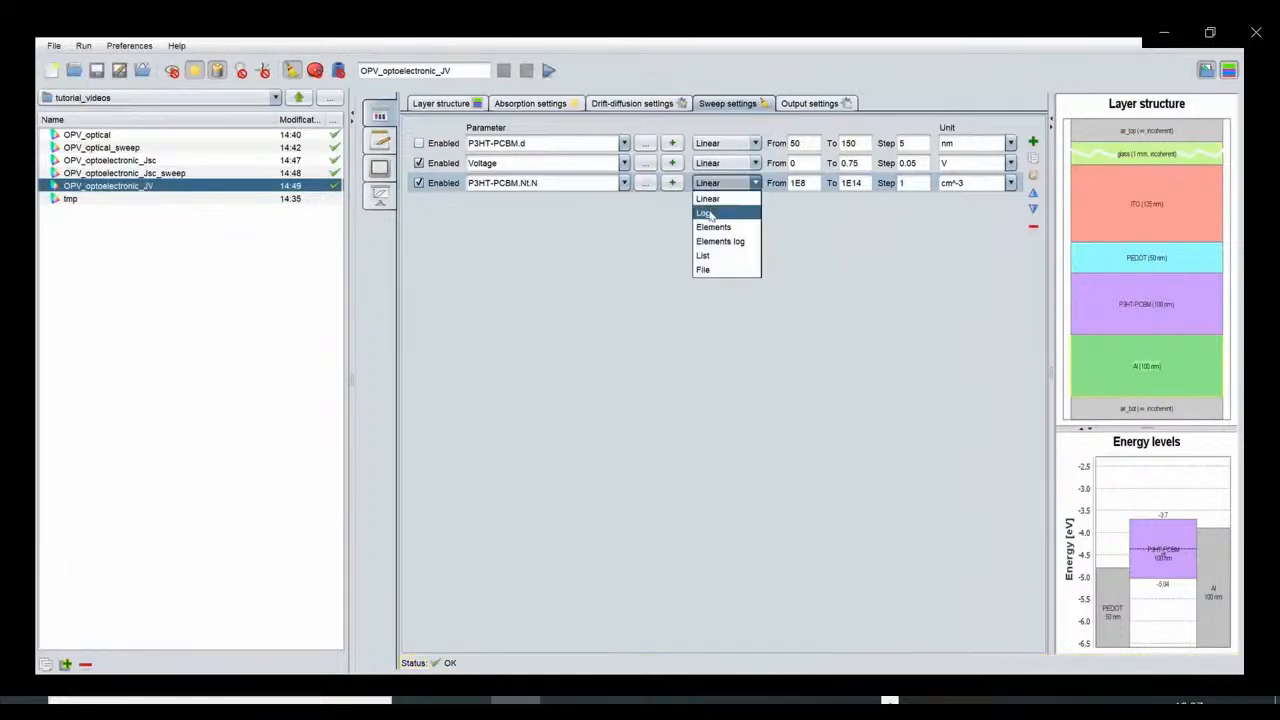
pyautogui.click(707, 214)
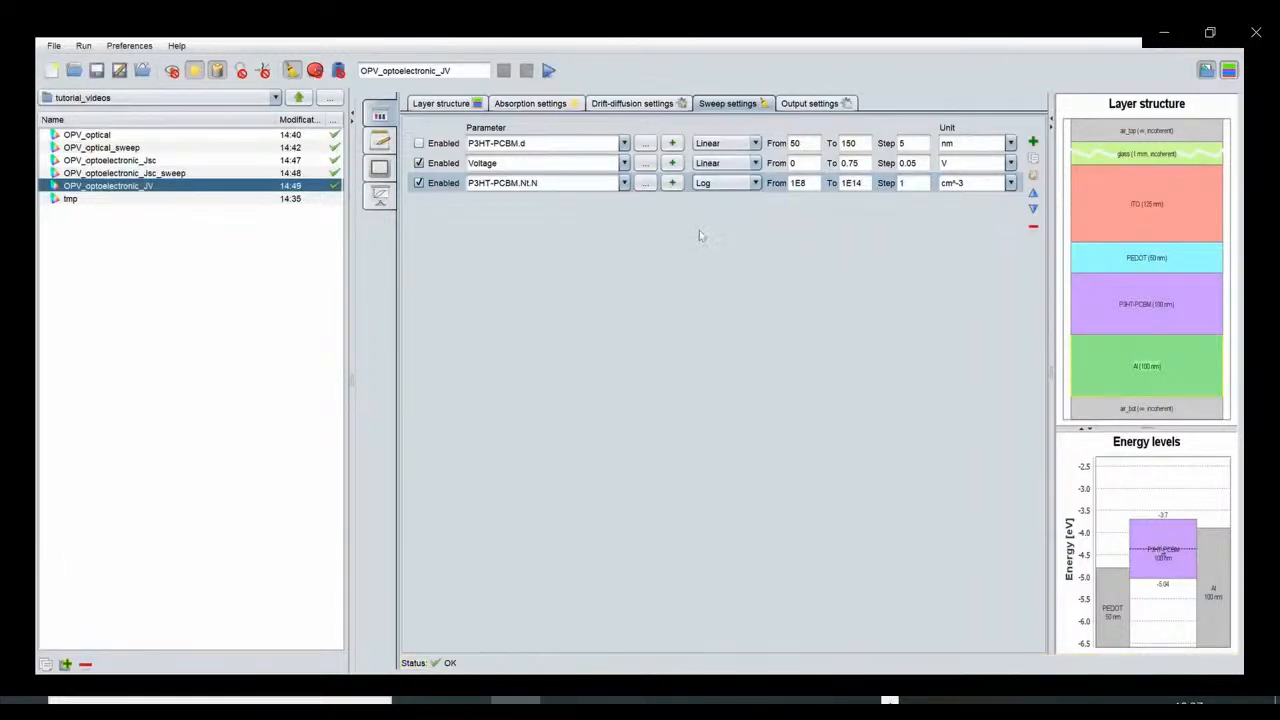
# Step: Rename the simulation OPV_optoelectronic_sweepdefects and run it
pyautogui.click(476, 72)
pyautogui.press('BackSpace')
pyautogui.press('BackSpace')
pyautogui.write('sweepdefects')
pyautogui.click(549, 71)
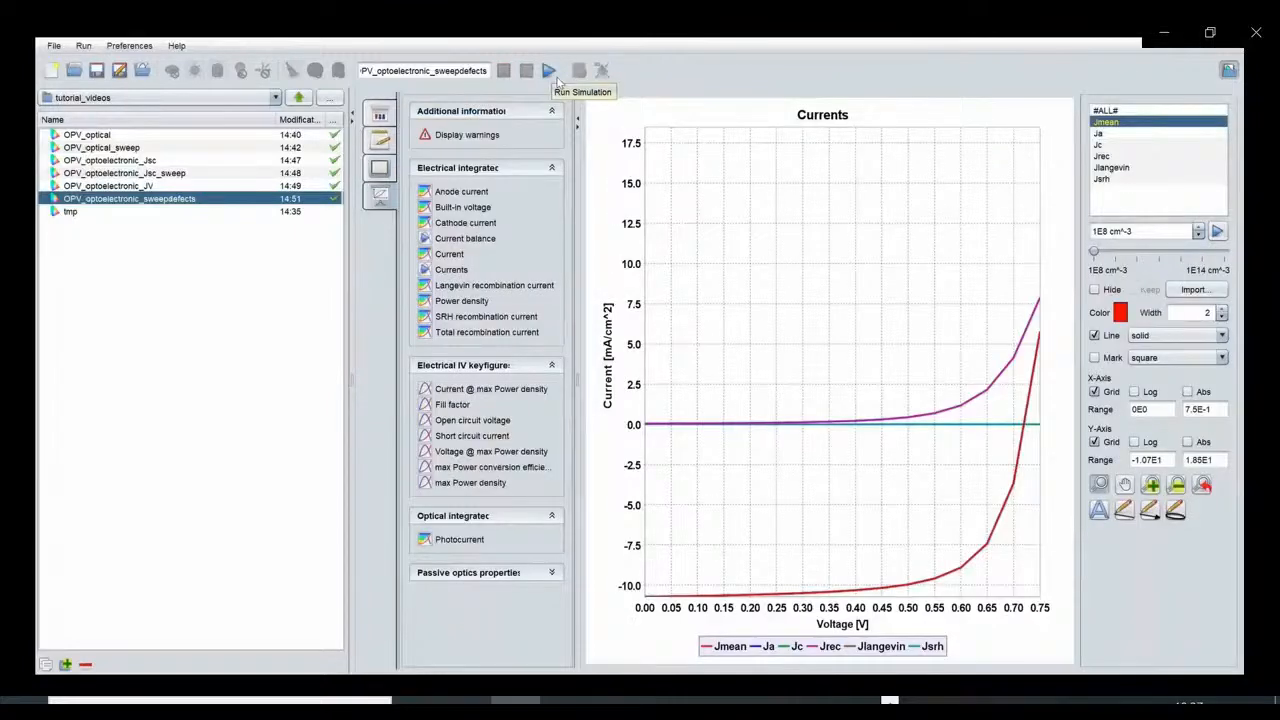
# Step: Plot the current against voltage for the trap densities and play the curve through the P3HT-PCBM.Nt.N sweep
pyautogui.click(455, 261)
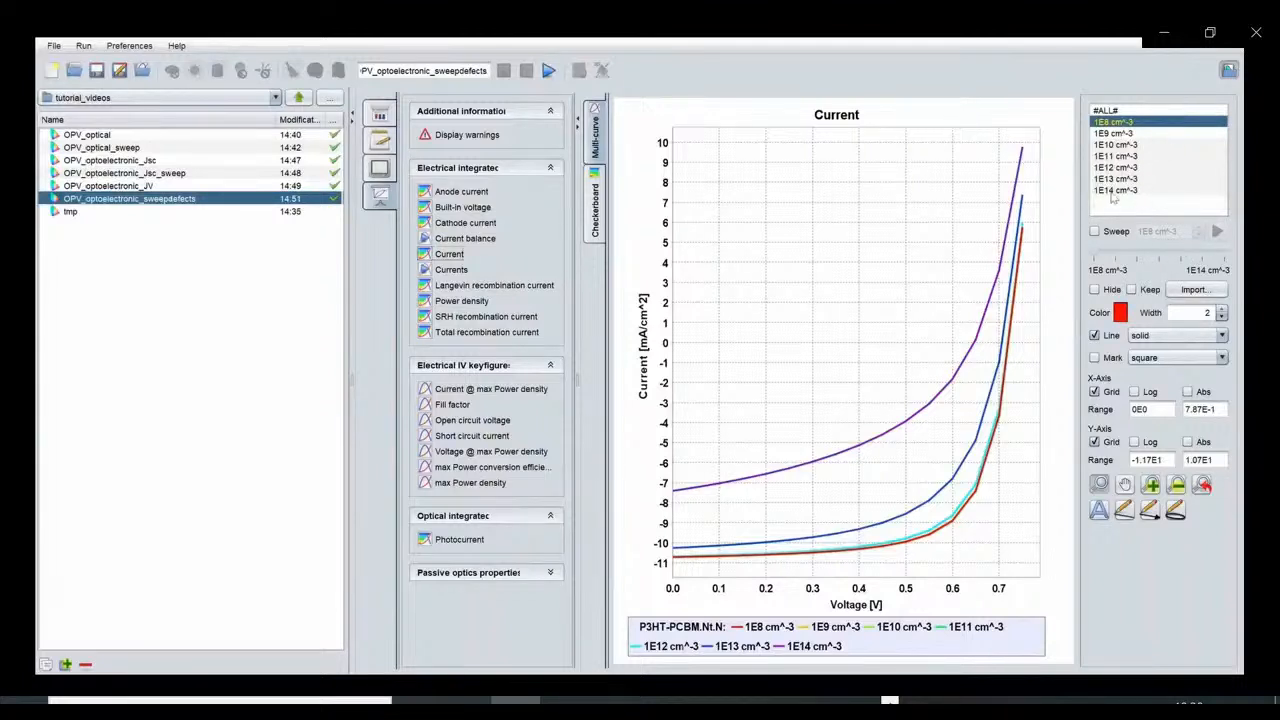
pyautogui.click(1095, 231)
pyautogui.click(1218, 232)
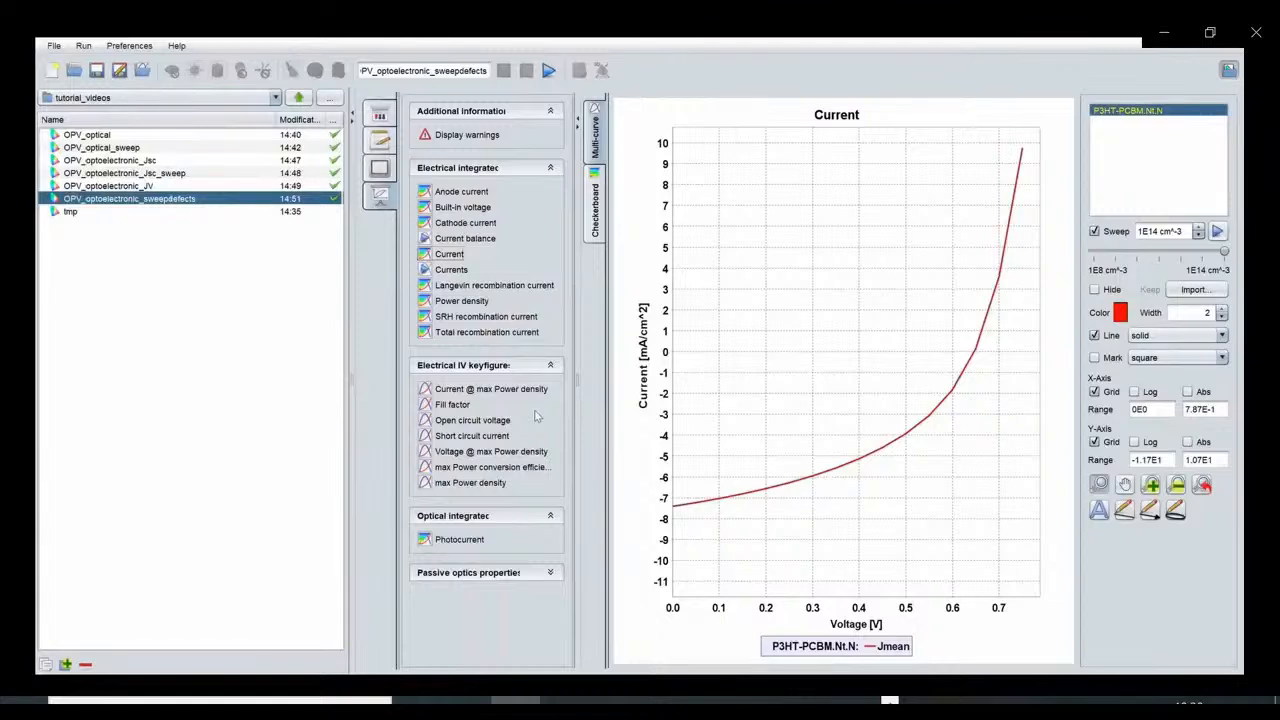
# Step: View the fill factor, open circuit voltage and short circuit current plots against the P3HT-PCBM trap density
pyautogui.click(450, 405)
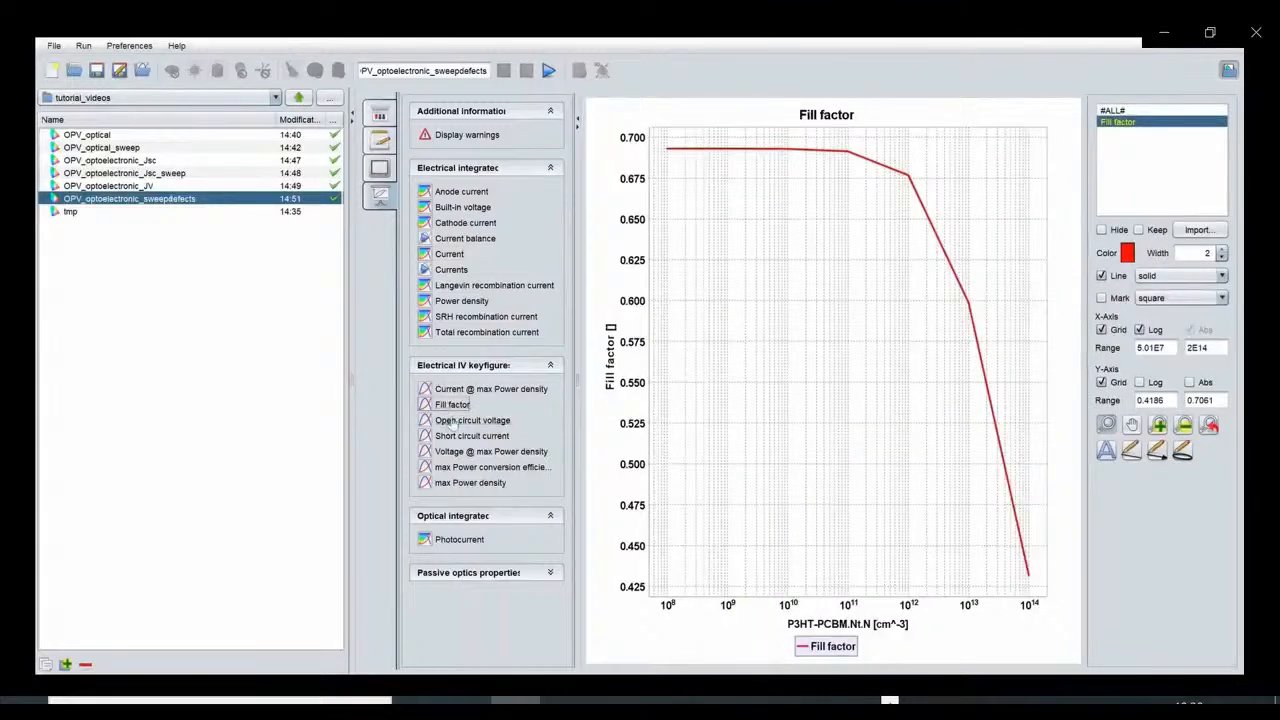
pyautogui.click(452, 421)
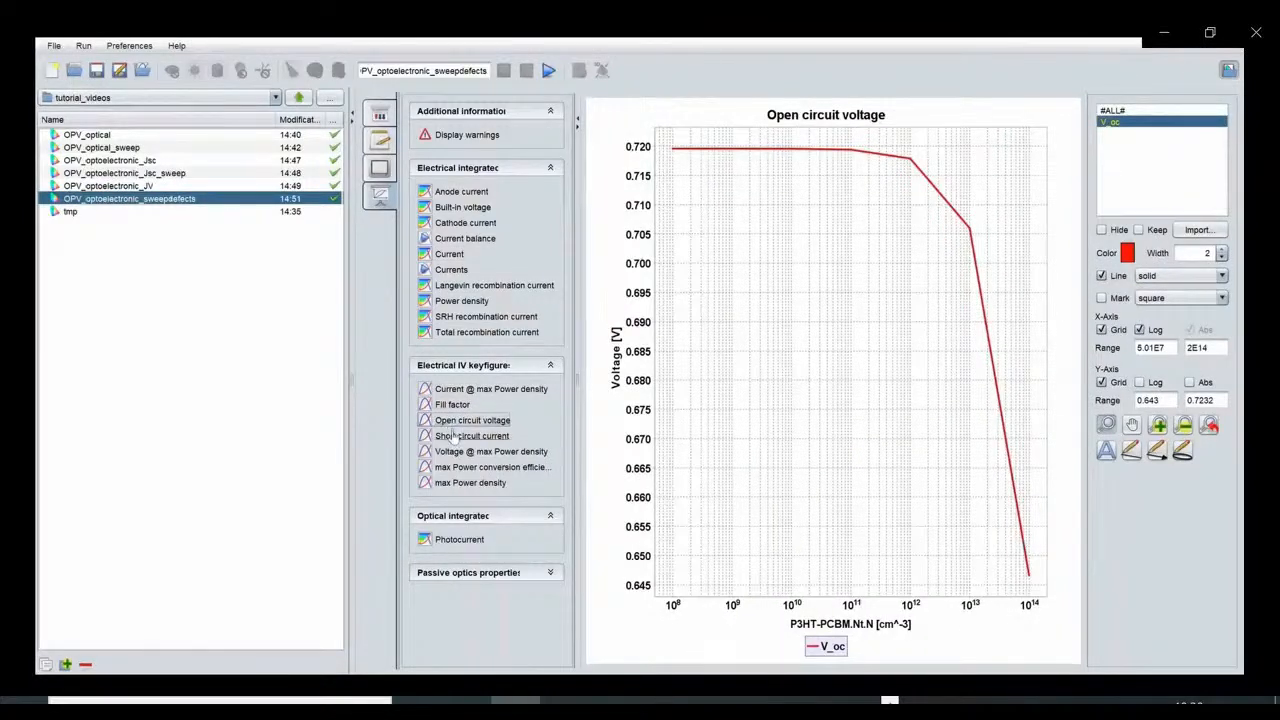
pyautogui.click(455, 437)
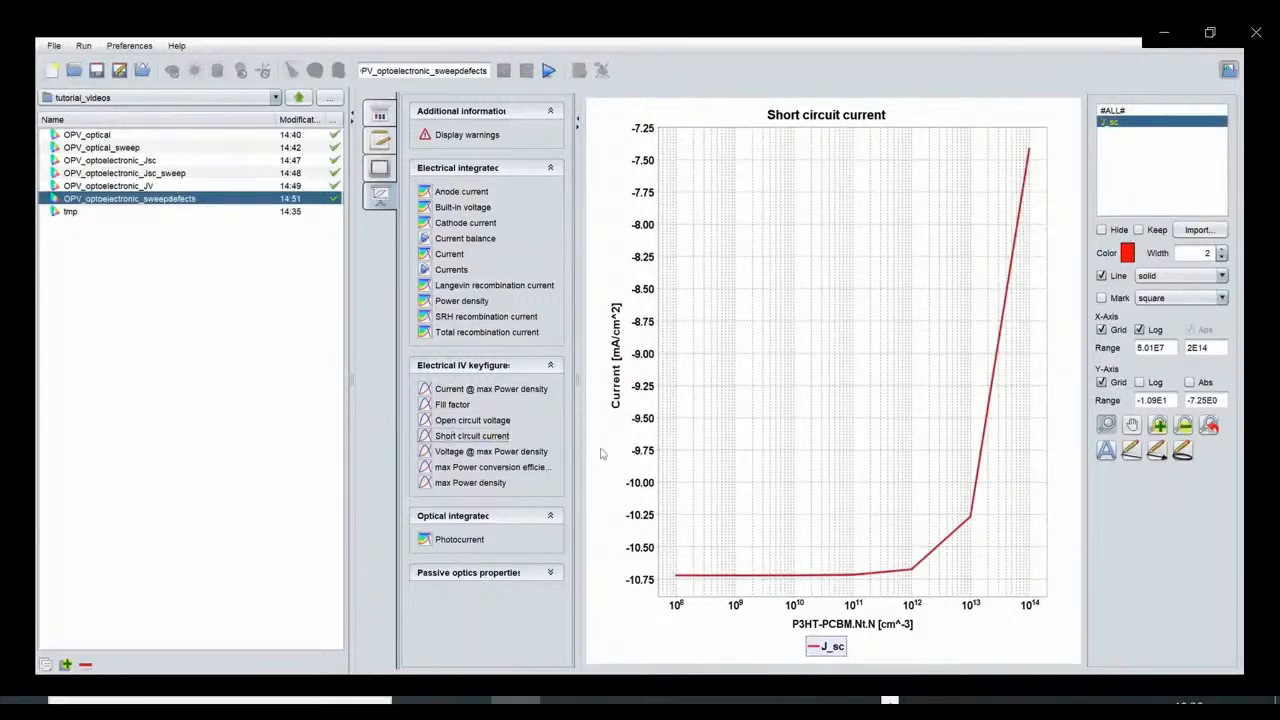